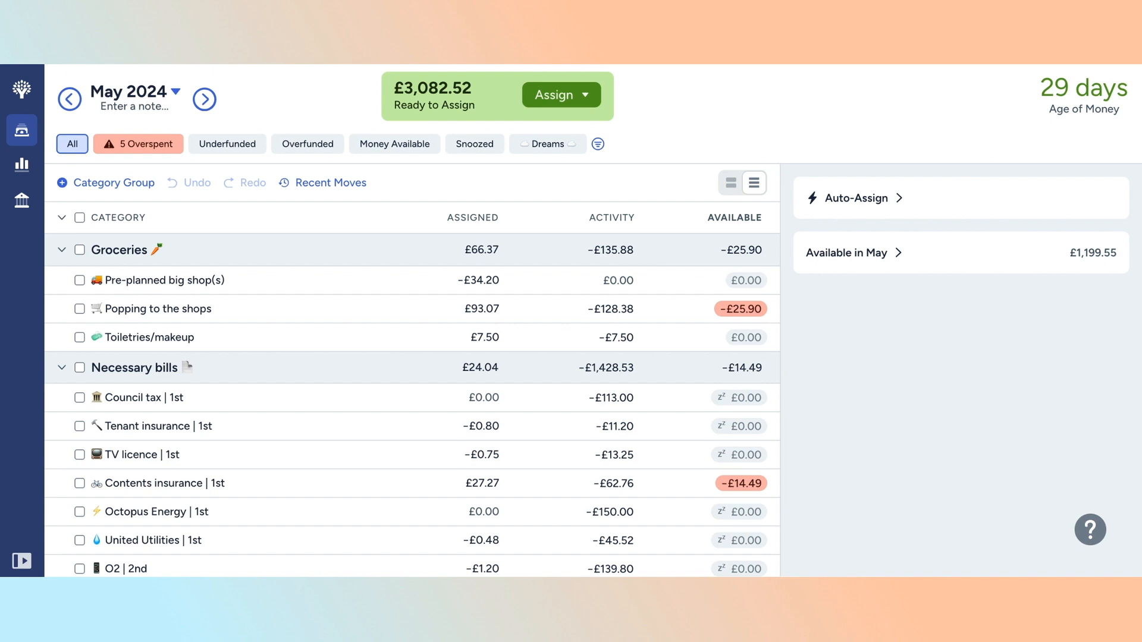
- Filter to overspent categories and auto-assign the underfunded amount to Popping to the shops, Contents insurance, Transport and Credit card interest (UND)
scroll(413, 372, "down", 1)
scroll(412, 371, "up", 1)
left_click(154, 146)
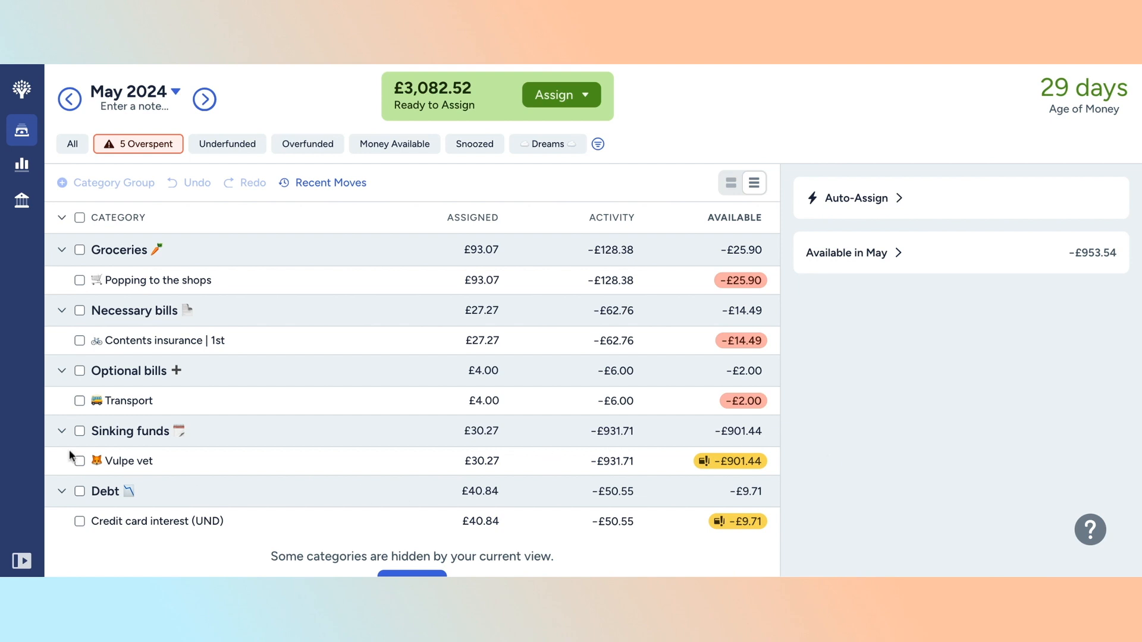
left_click(78, 402)
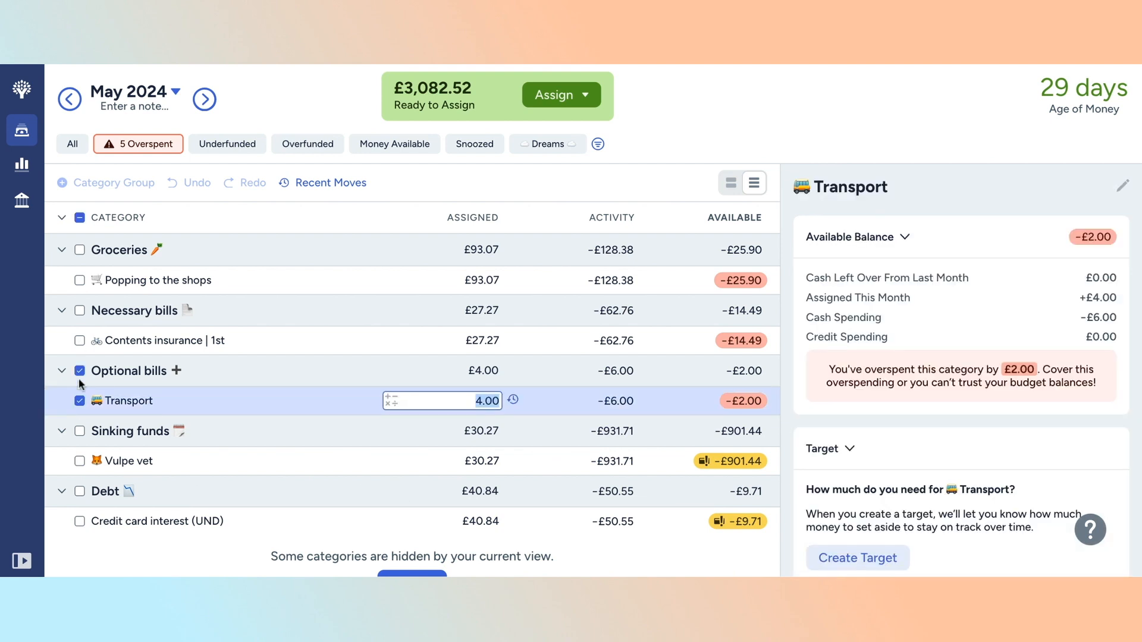
left_click(79, 341)
left_click(80, 280)
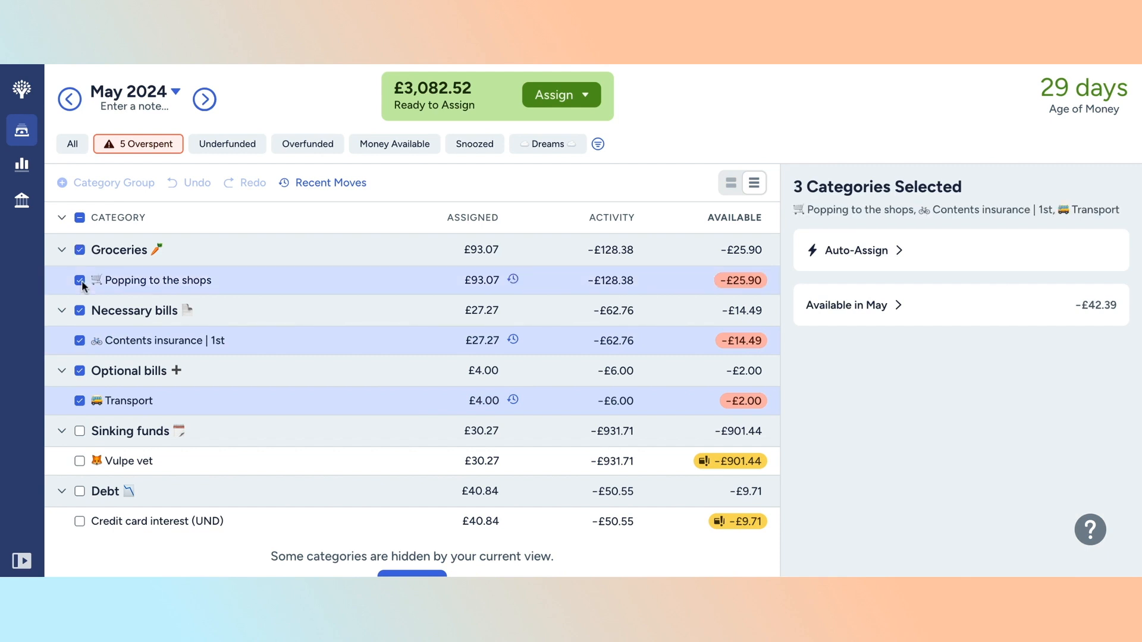
left_click(80, 521)
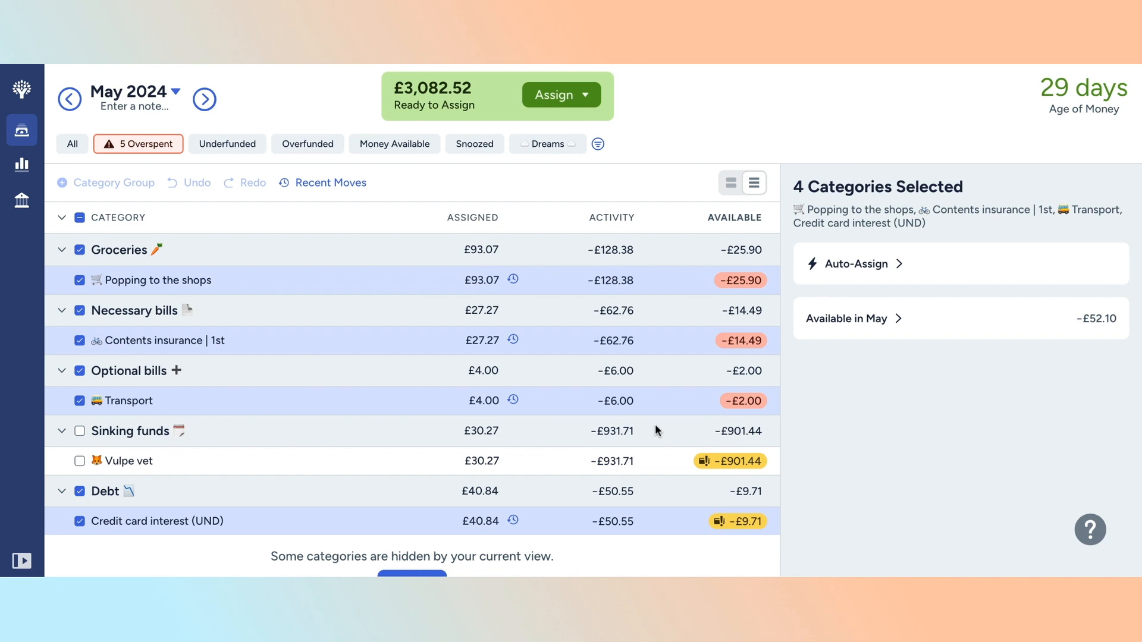
left_click(874, 265)
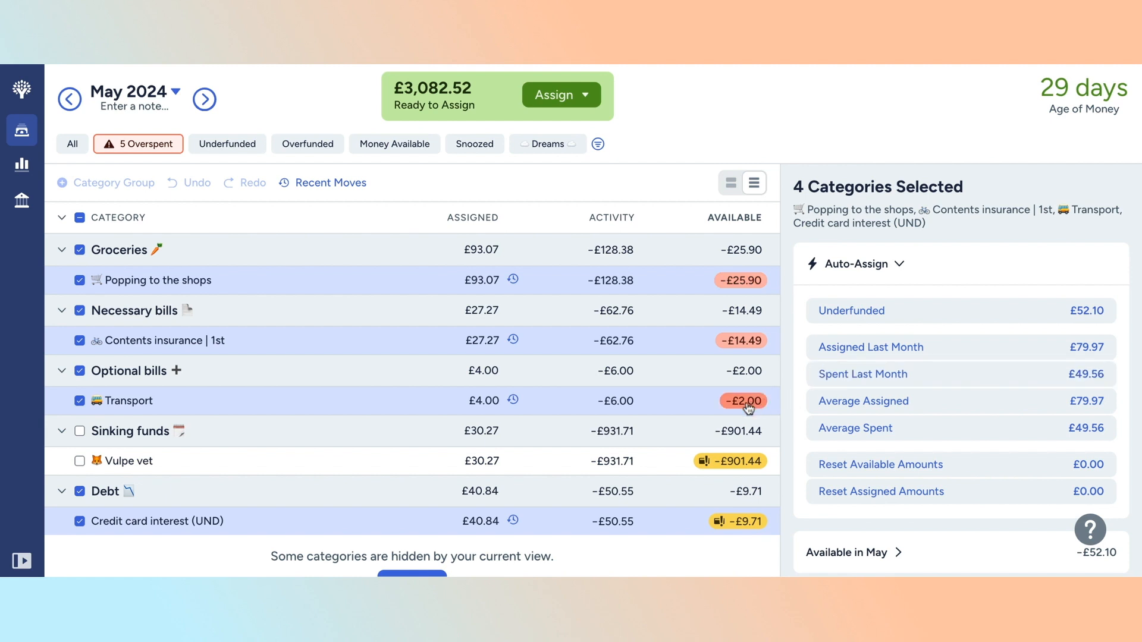
left_click(860, 313)
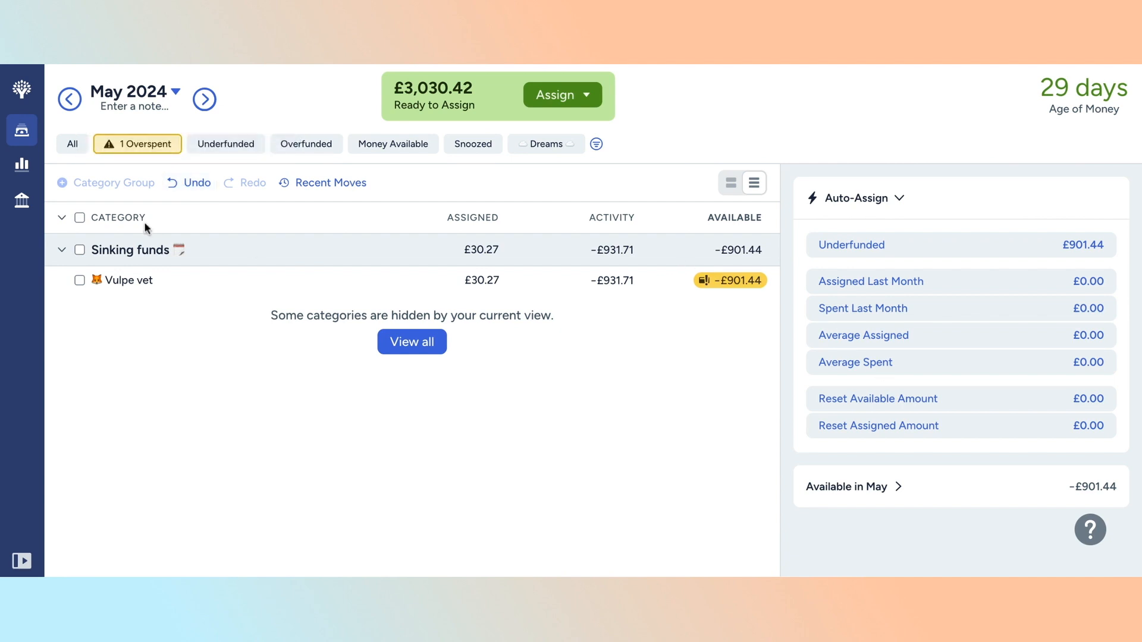
- Show all categories again and increase the amount assigned to Pre-planned big shop(s) by £300
left_click(73, 145)
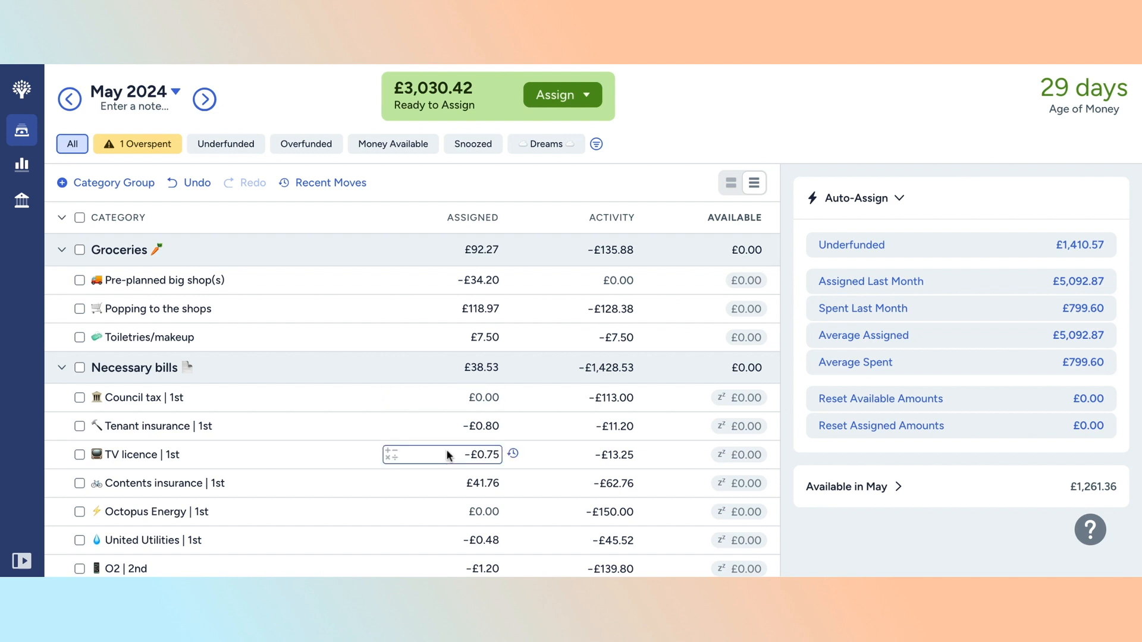
scroll(365, 497, "down", 1)
scroll(366, 497, "up", 1)
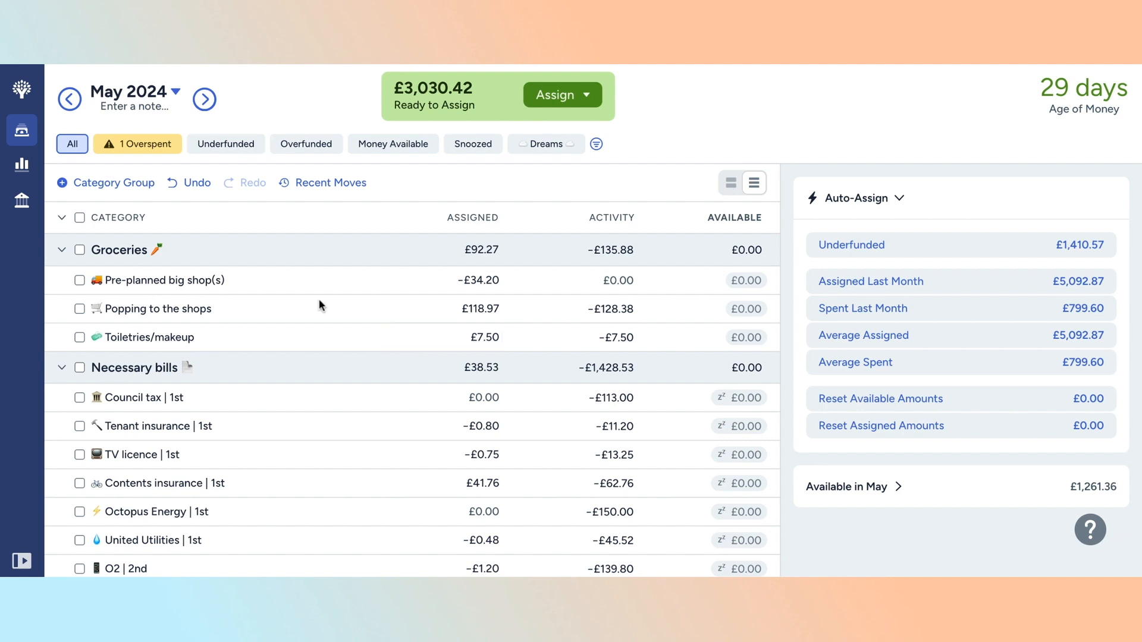
left_click(498, 280)
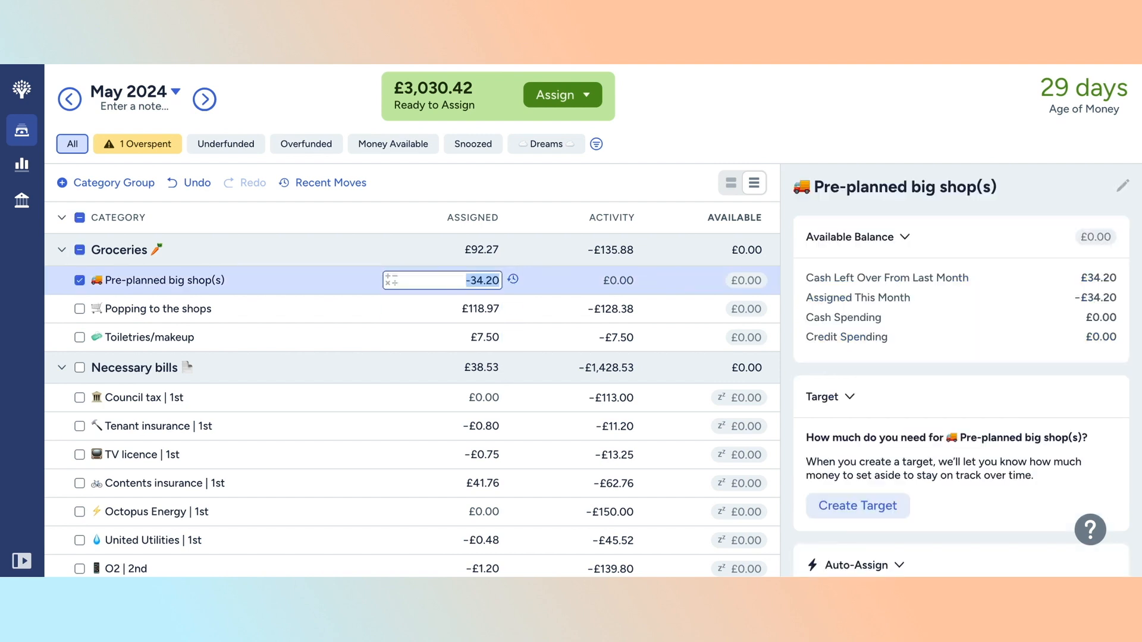
key("Right")
type("+300")
key("Return")
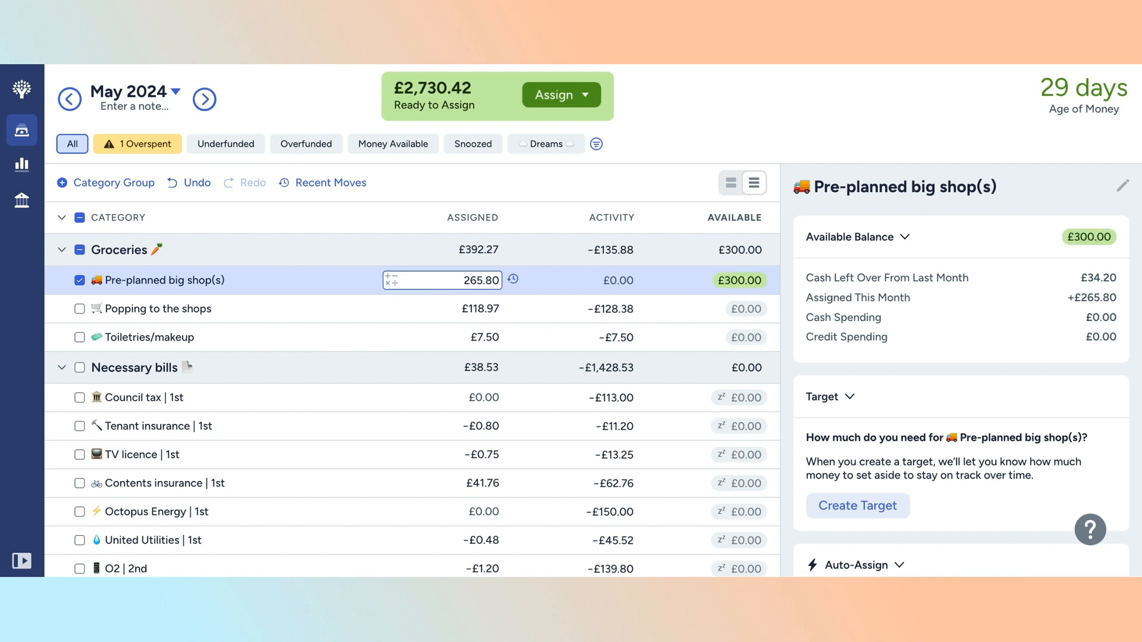
left_click(79, 282)
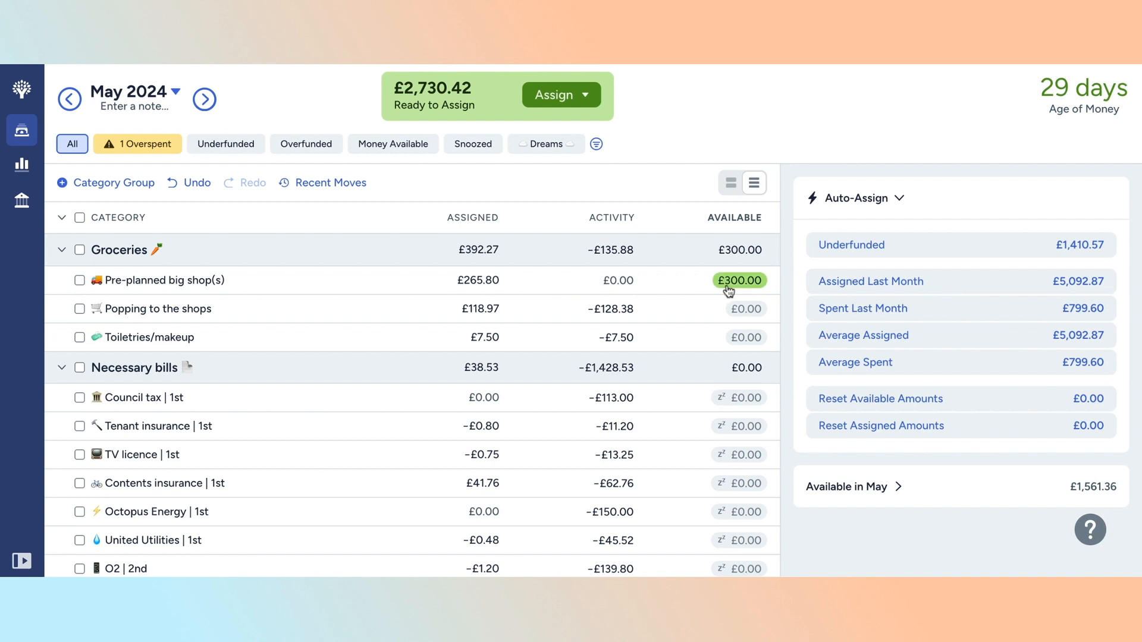
- Check how the Groceries balances carry over into the June 2024 budget, and return to May 2024
left_click(204, 100)
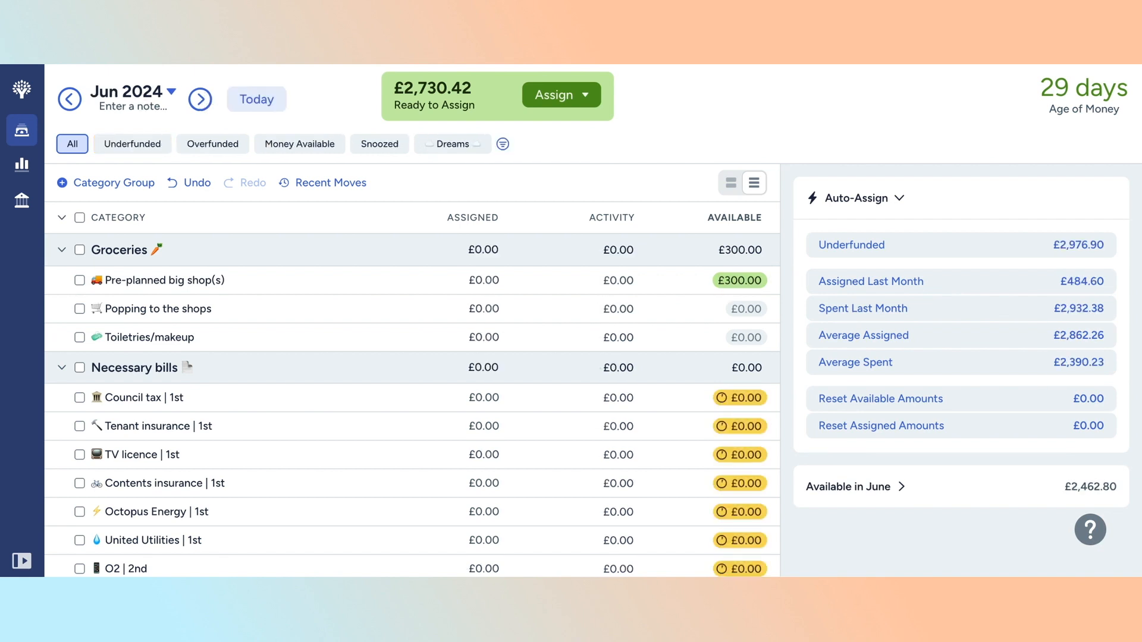
left_click(253, 102)
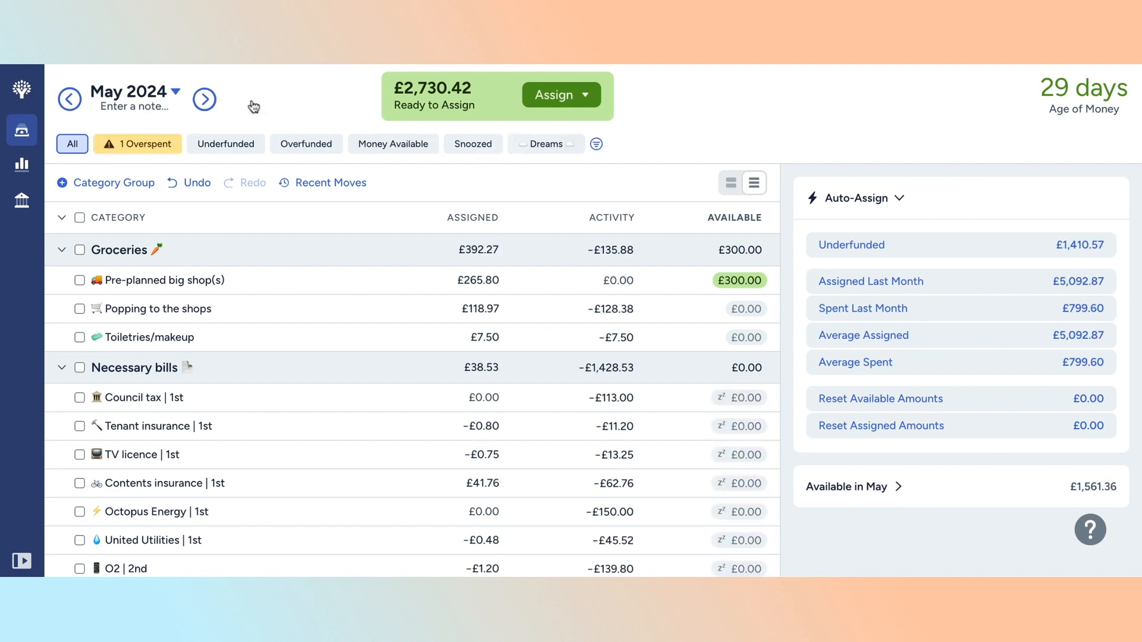
- Increase the amount assigned to Toiletries/makeup in the Groceries group by £32
left_click(497, 310)
left_click(498, 337)
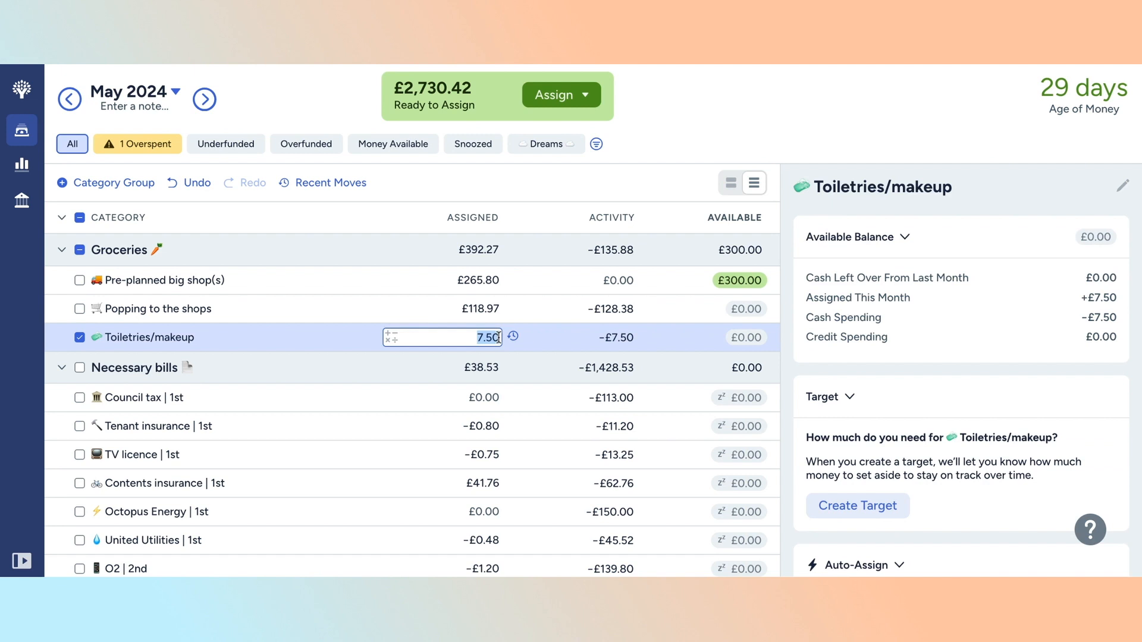
key("Right")
type("+32")
key("Return")
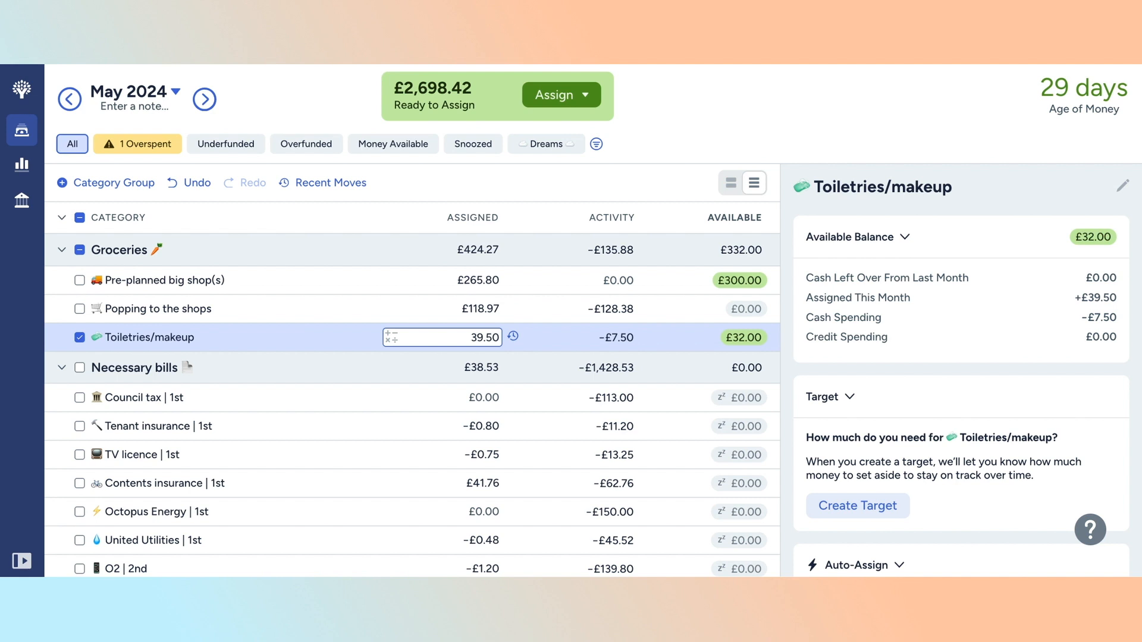
key("Return")
scroll(430, 416, "down", 3)
scroll(431, 415, "up", 1)
scroll(162, 347, "up", 1)
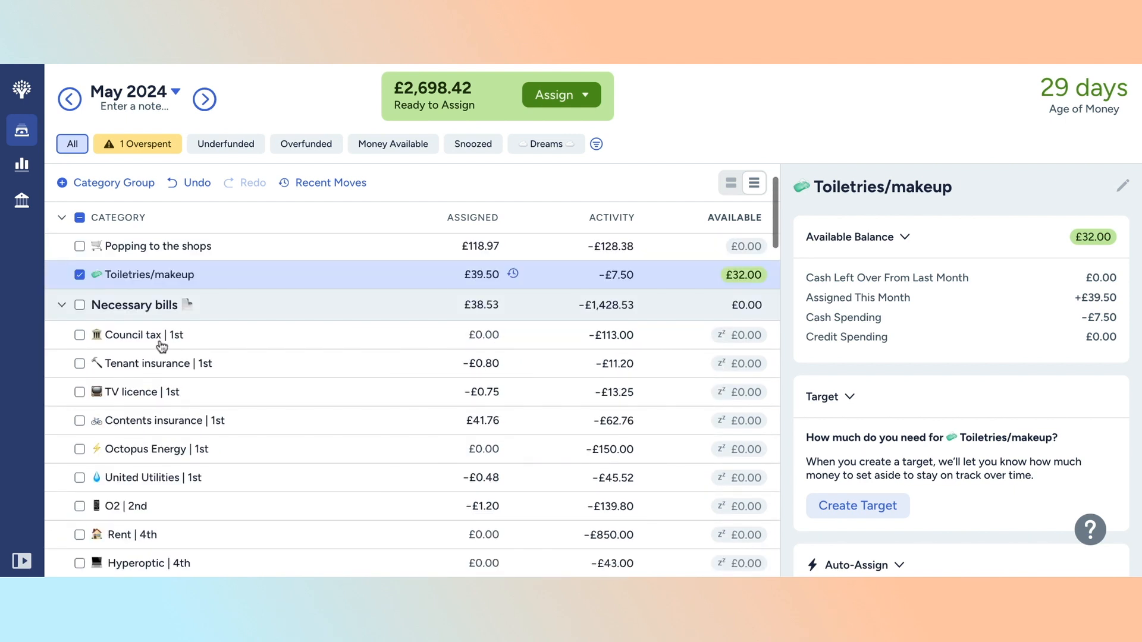
left_click(79, 305)
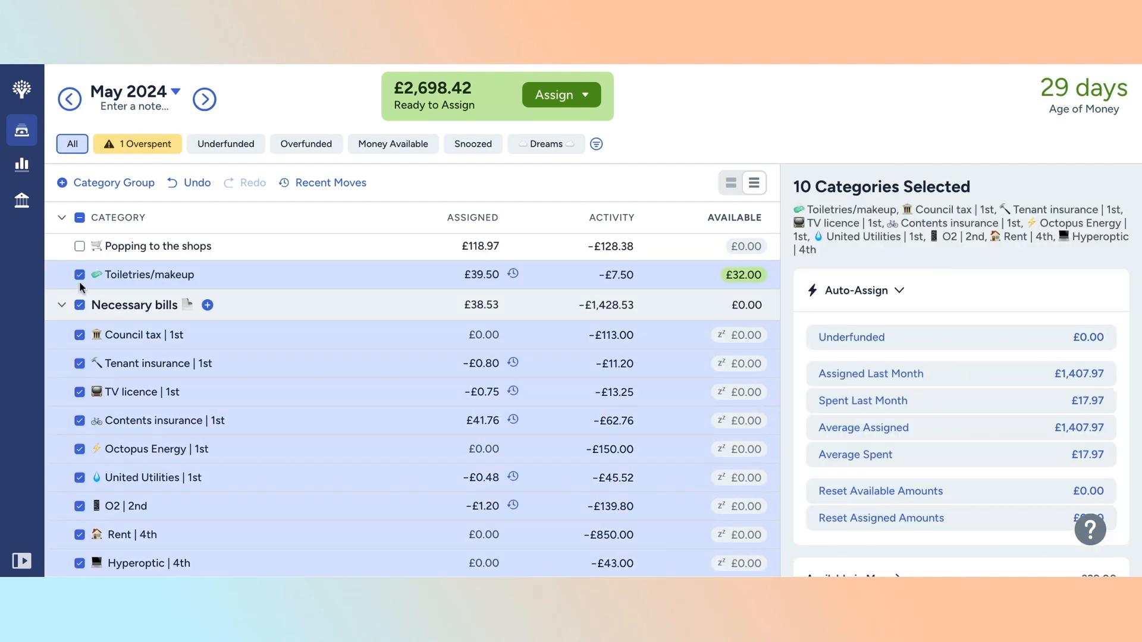
left_click(79, 305)
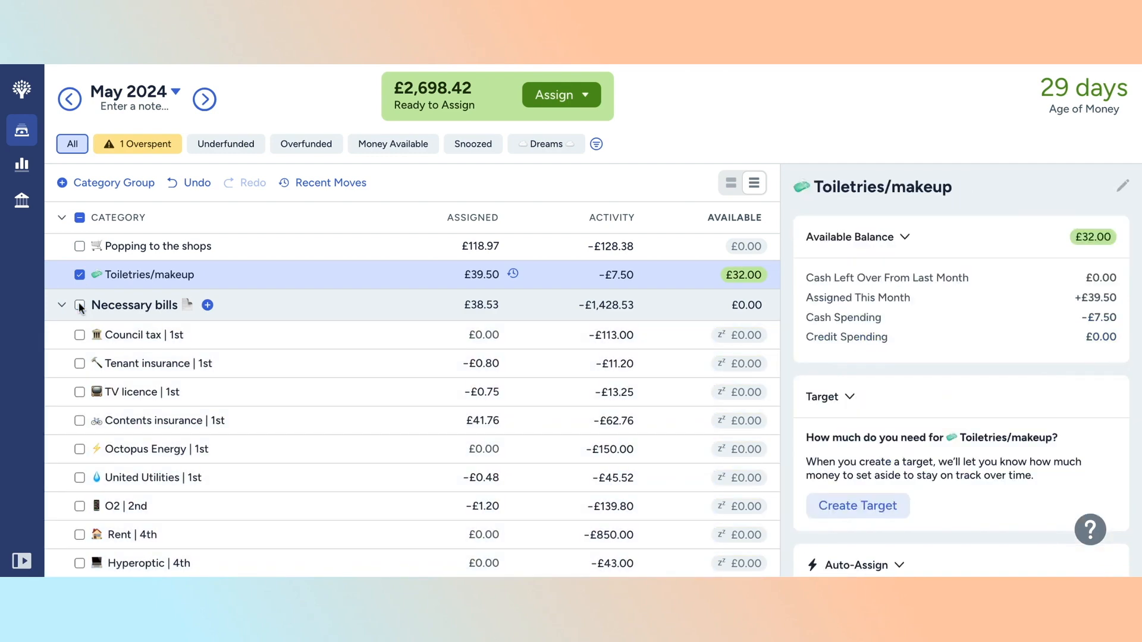
left_click(79, 217)
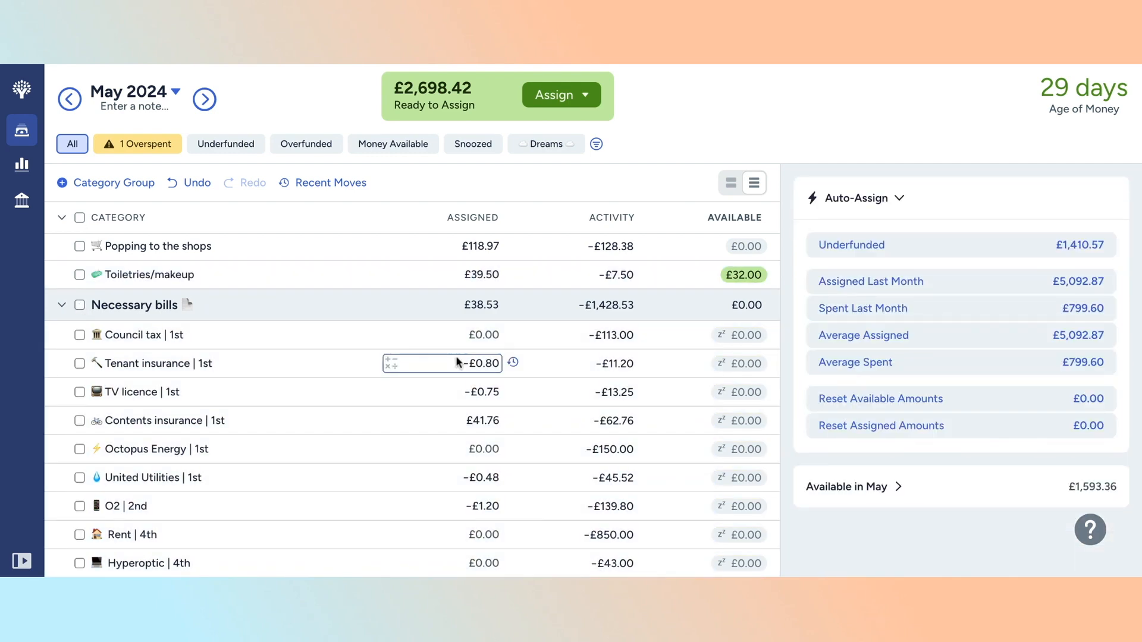
- Assign £113 to the Council tax category in the Necessary bills group
left_click(467, 342)
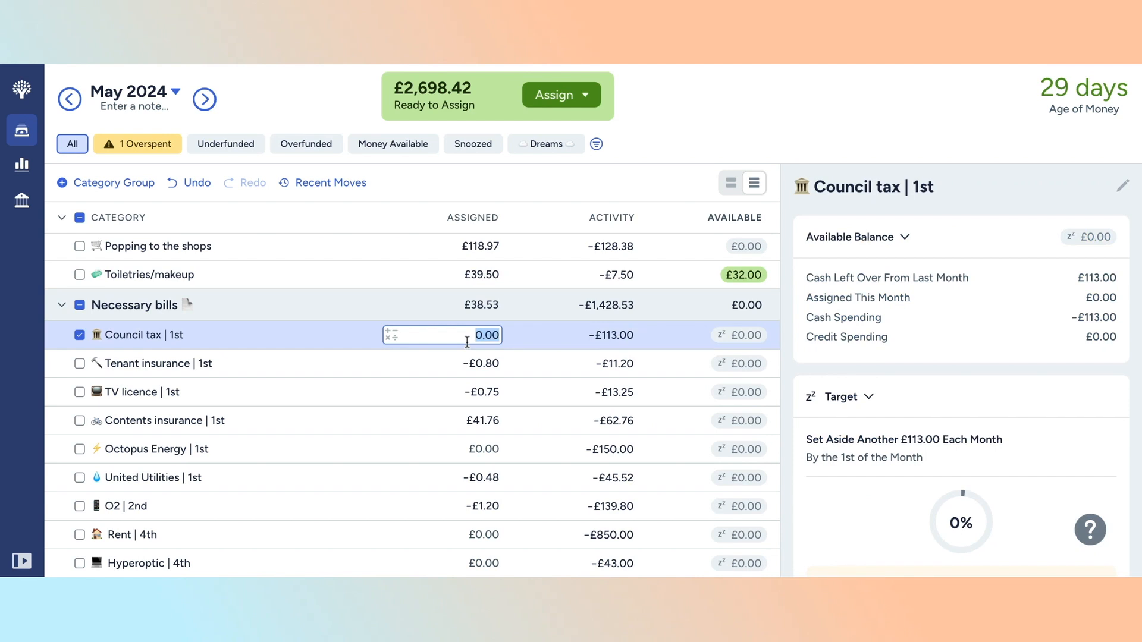
type("113")
key("Return")
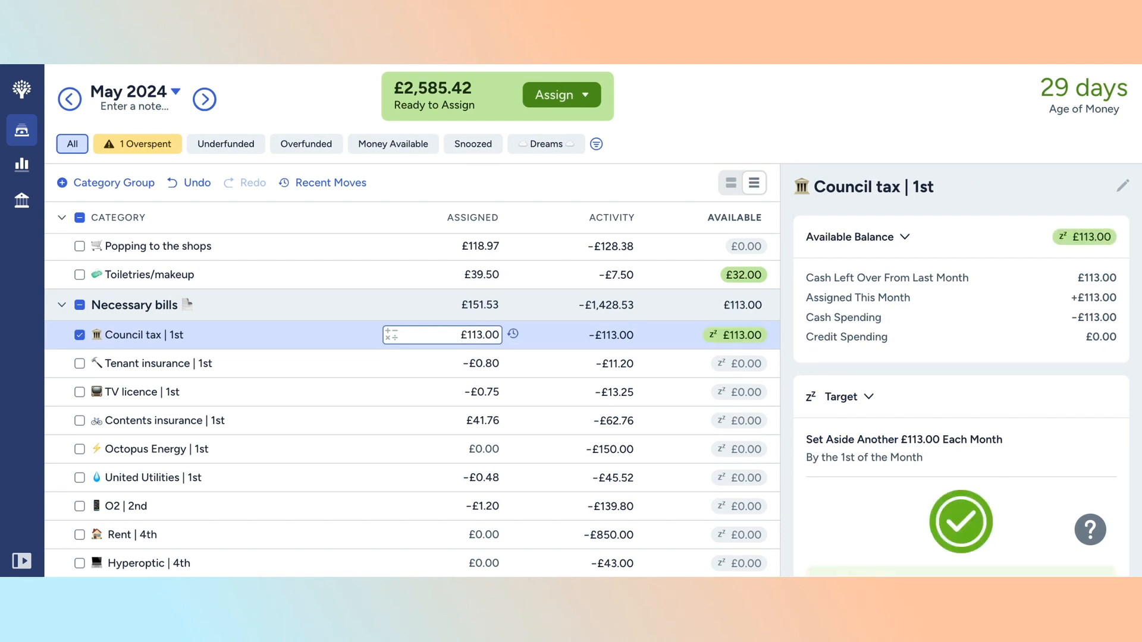
- Increase the amount assigned to Tenant insurance in Necessary bills by £12
scroll(412, 404, "down", 2)
scroll(521, 291, "up", 1)
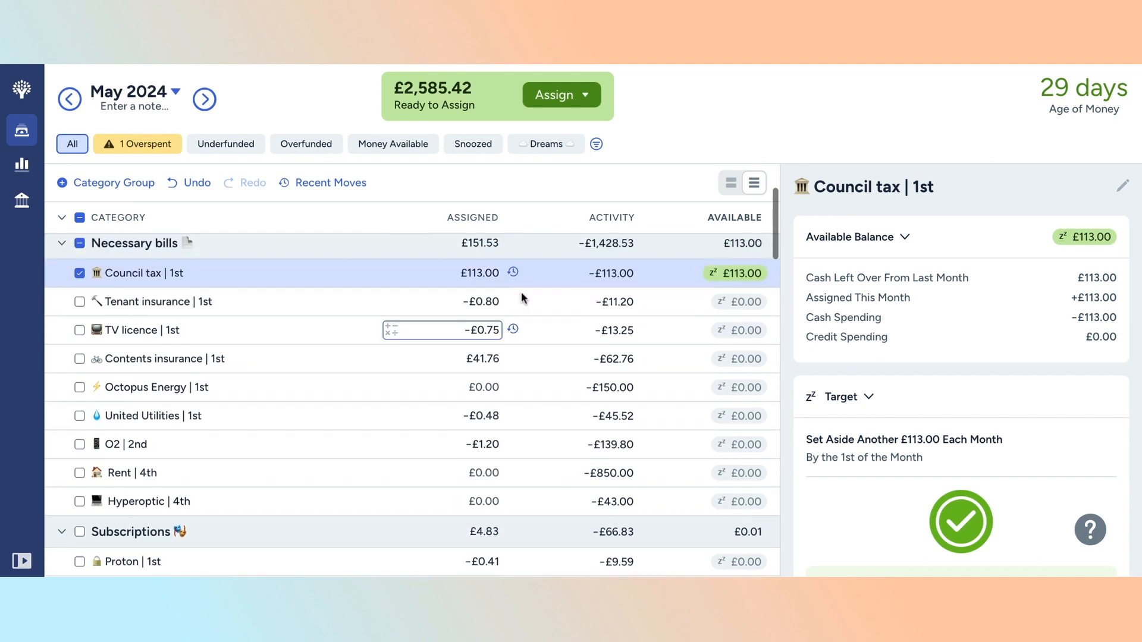
left_click(431, 302)
key("Right")
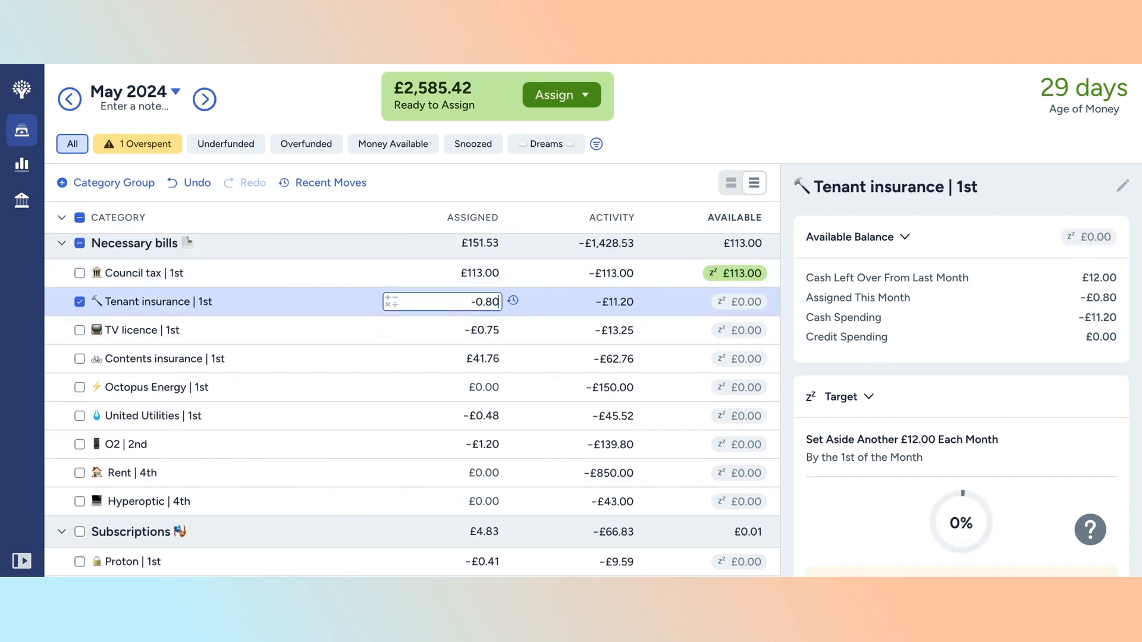
type("+")
type("12")
key("Return")
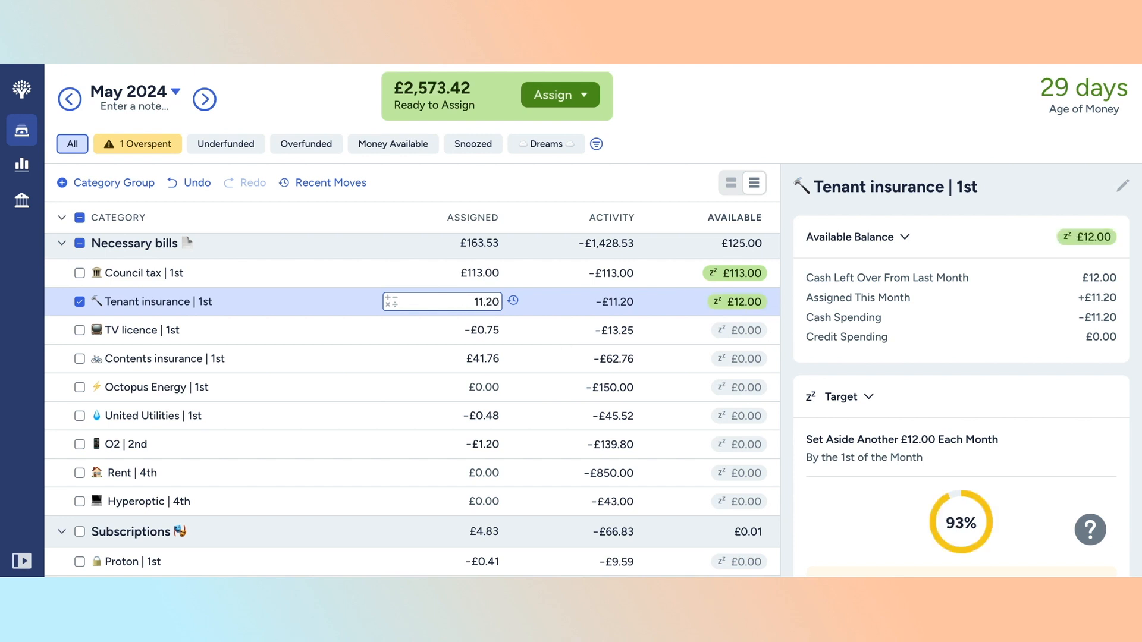
- Increase the amount assigned to TV licence in Necessary bills by £15
left_click(497, 329)
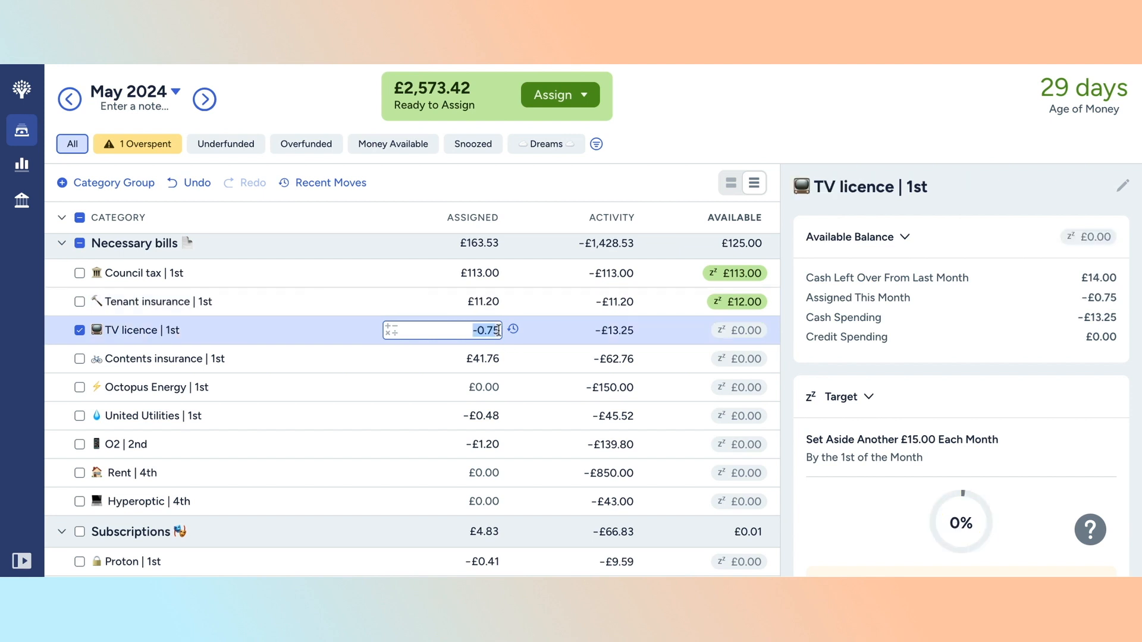
key("Right")
type("+")
type("15")
key("Return")
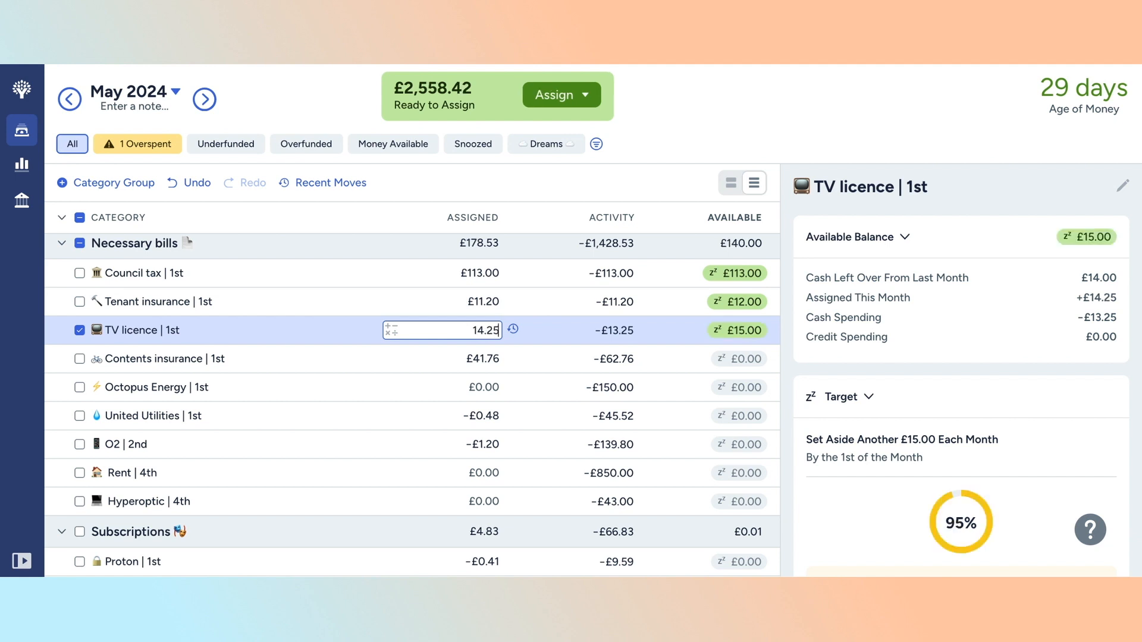
- Increase the amount assigned to Contents insurance in Necessary bills by £22
left_click(498, 357)
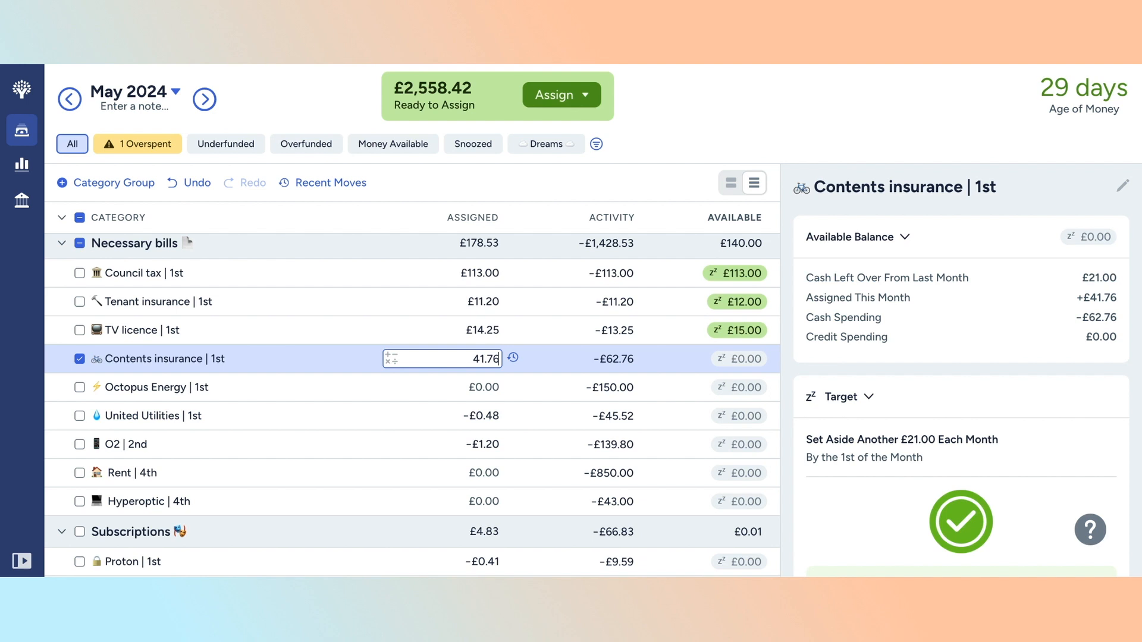
type("+")
type("22")
key("Return")
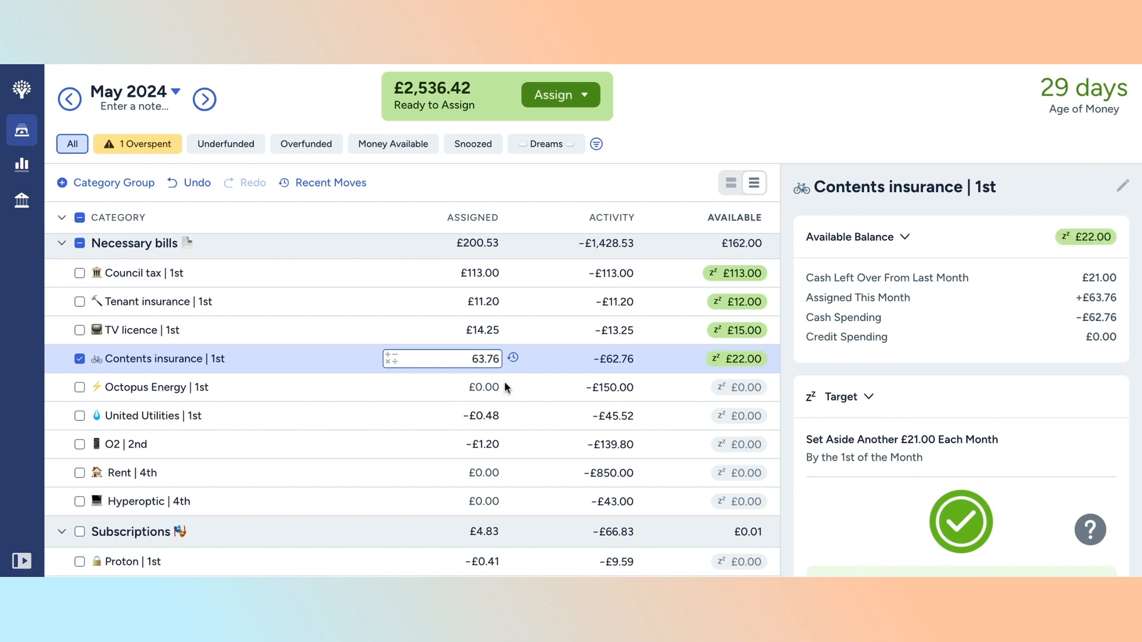
- Assign £130 to the Octopus Energy category in Necessary bills
left_click(499, 390)
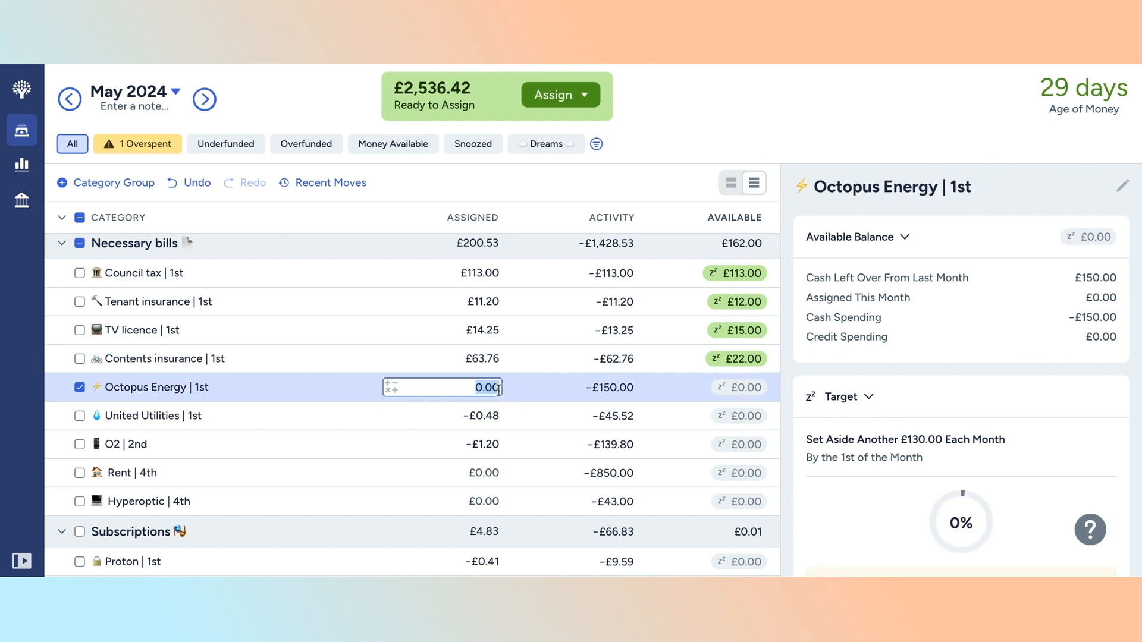
key("Right")
type("+130")
key("Return")
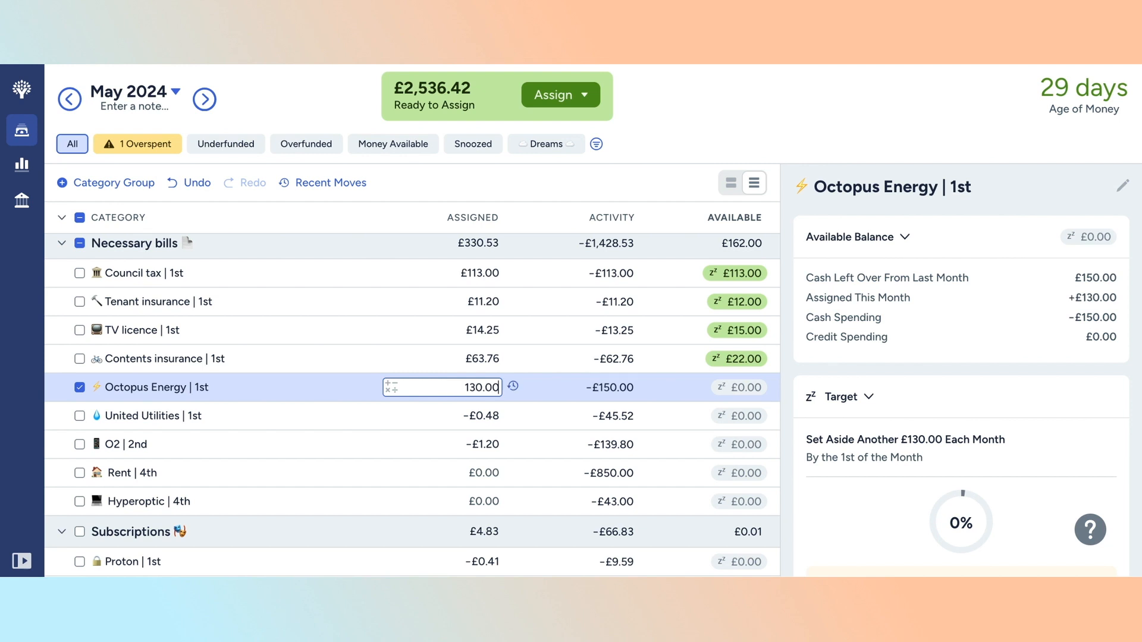
key("Return")
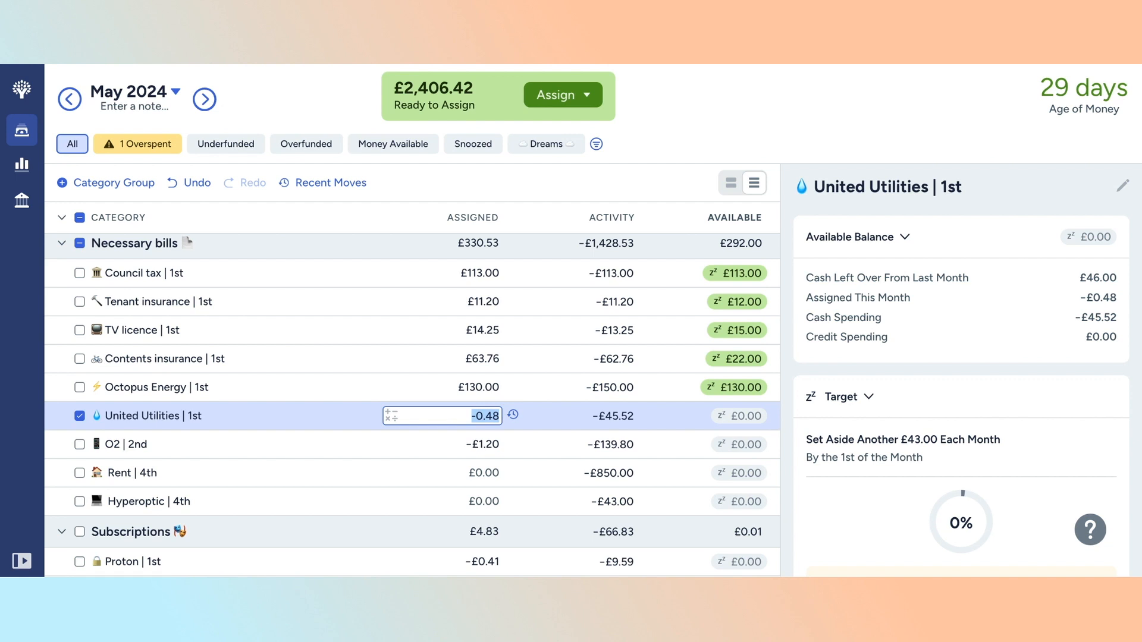
- Increase the amount assigned to United Utilities in Necessary bills by £42
key("Right")
type("+42")
key("Return")
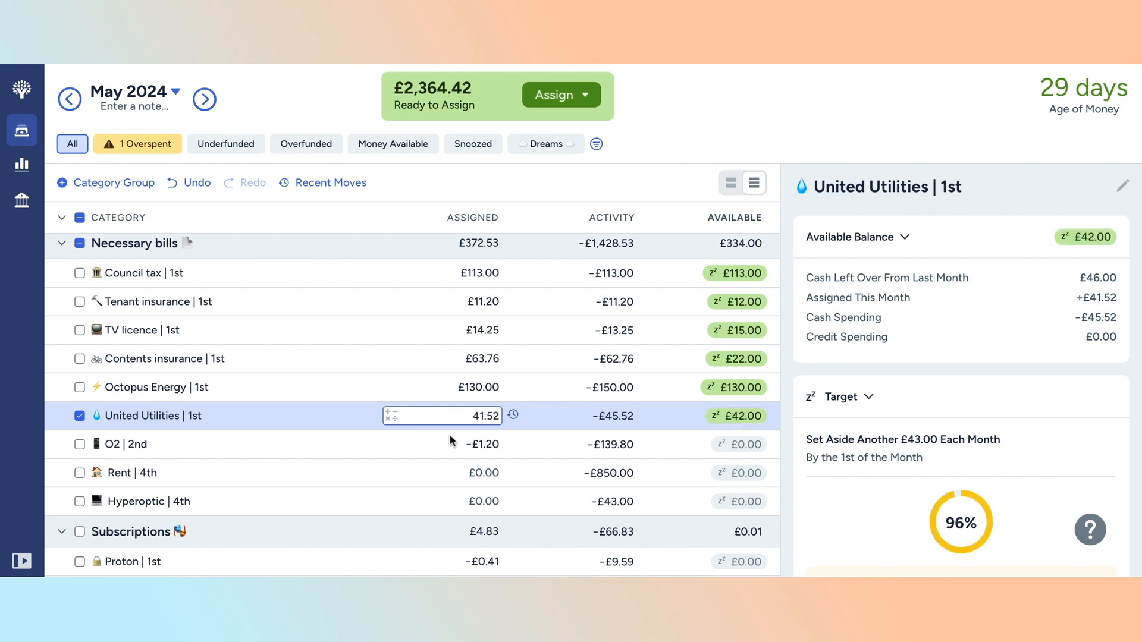
- Increase the amount assigned to the O2 phone bill in Necessary bills by £140
scroll(450, 441, "down", 2)
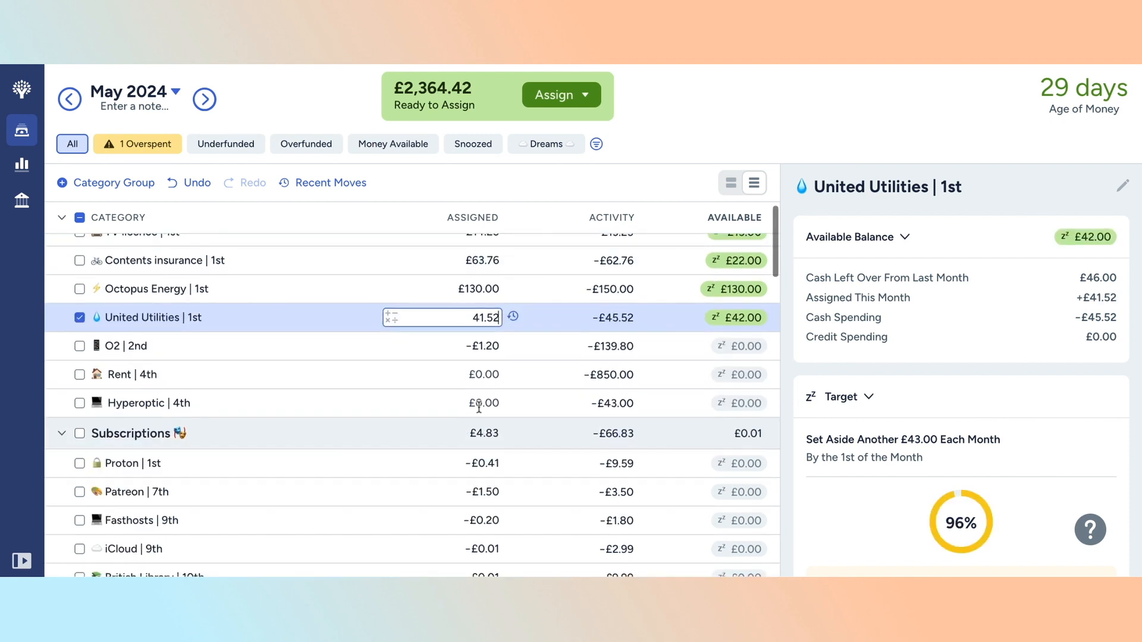
left_click(499, 348)
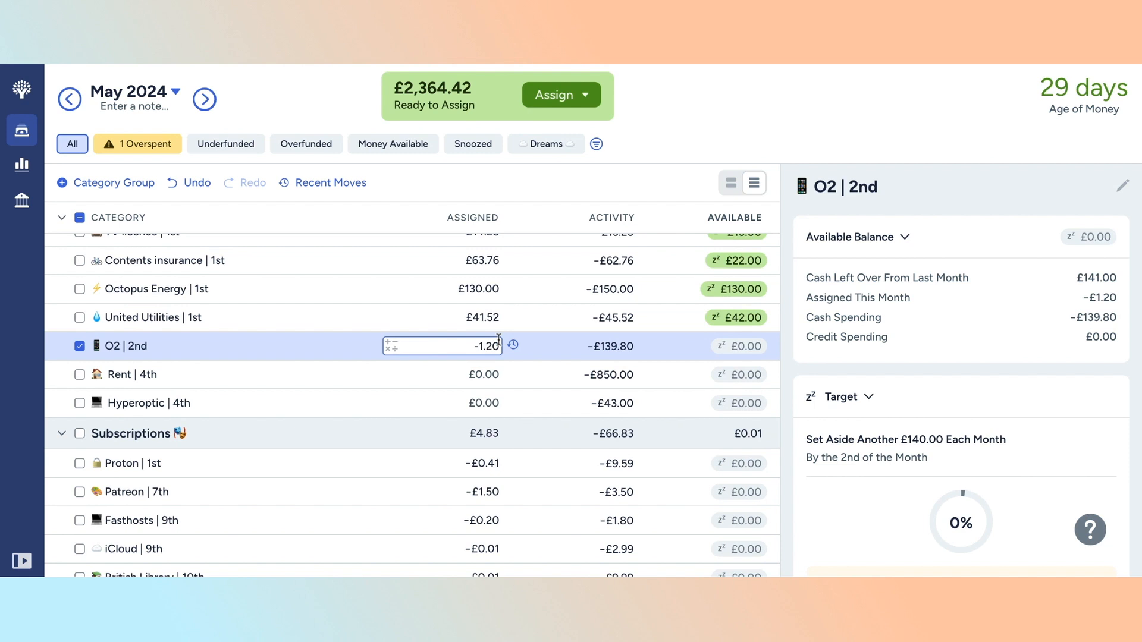
type("+140")
key("Return")
- Assign £850 to Rent and £43 to Hyperoptic in Necessary bills
left_click(496, 375)
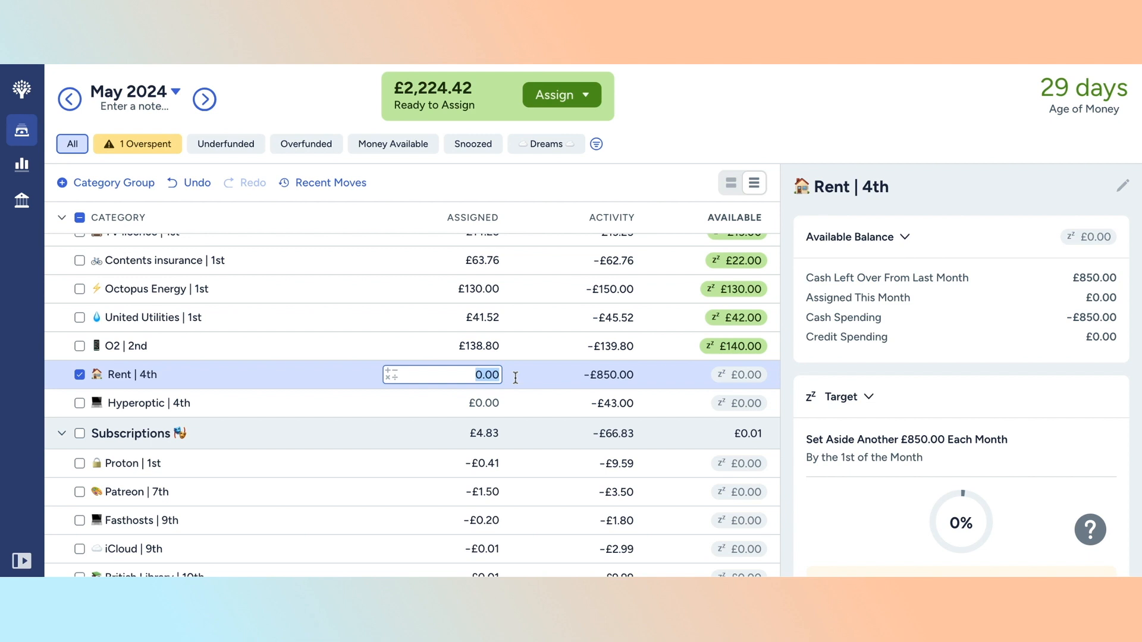
type("850")
key("Return")
left_click(473, 404)
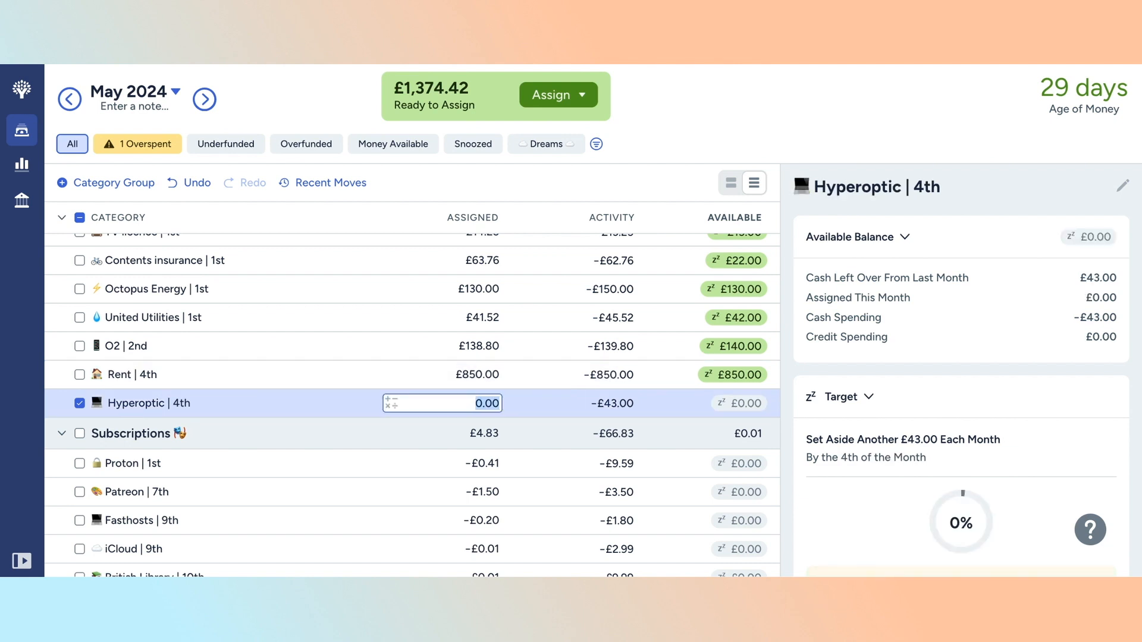
type("43")
key("Return")
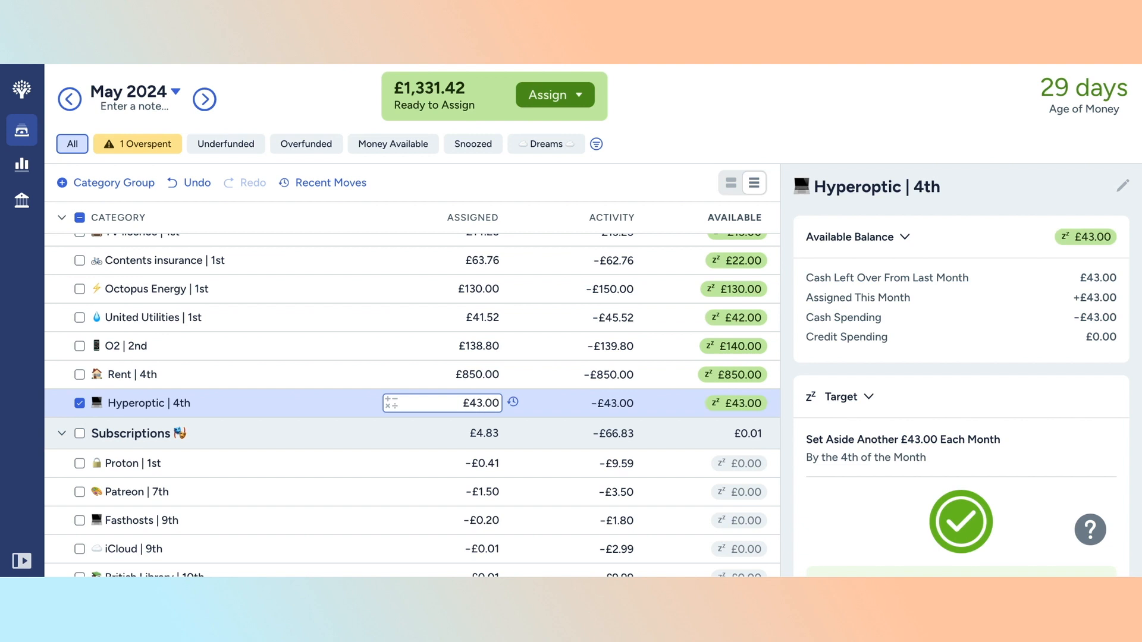
- Increase the amount assigned to Proton in Subscriptions by £10
scroll(413, 399, "down", 2)
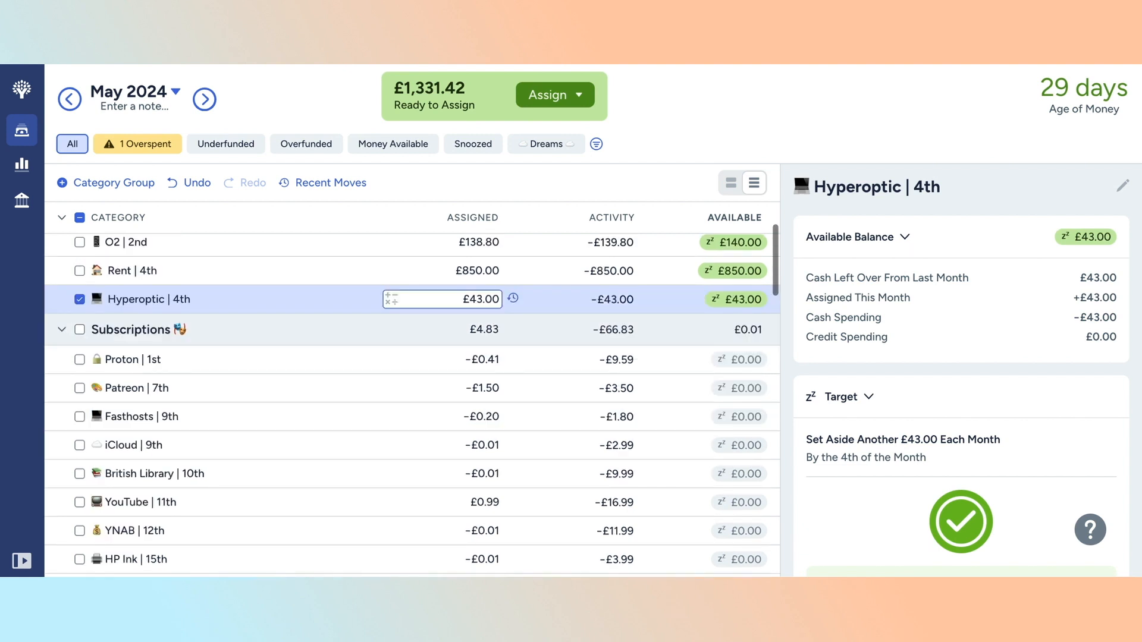
scroll(384, 410, "down", 3)
scroll(385, 397, "up", 1)
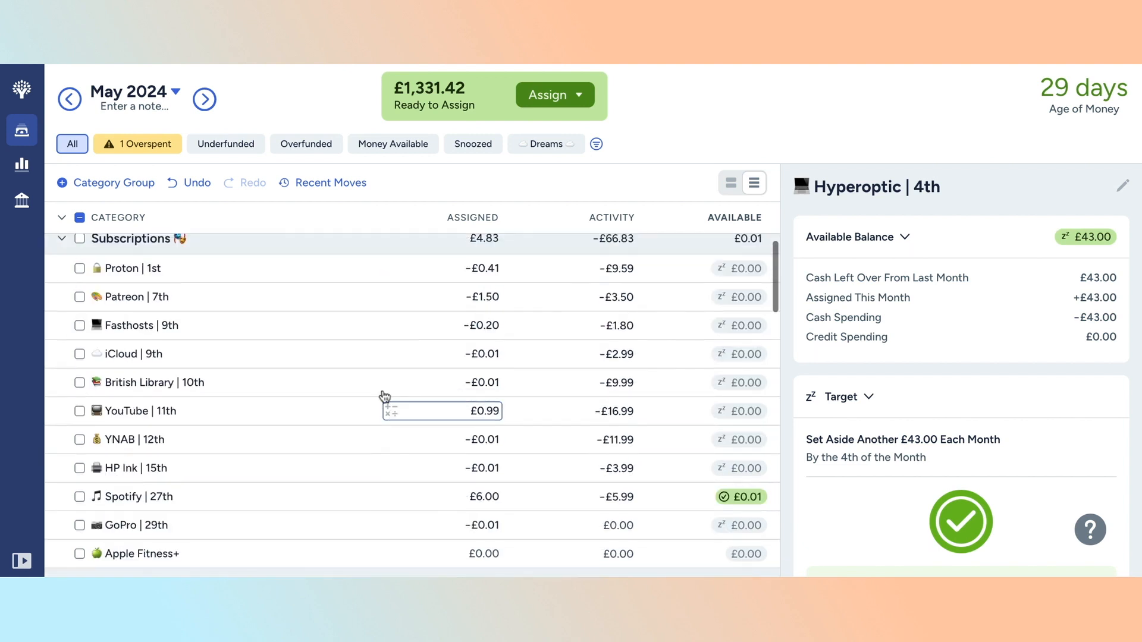
left_click(496, 268)
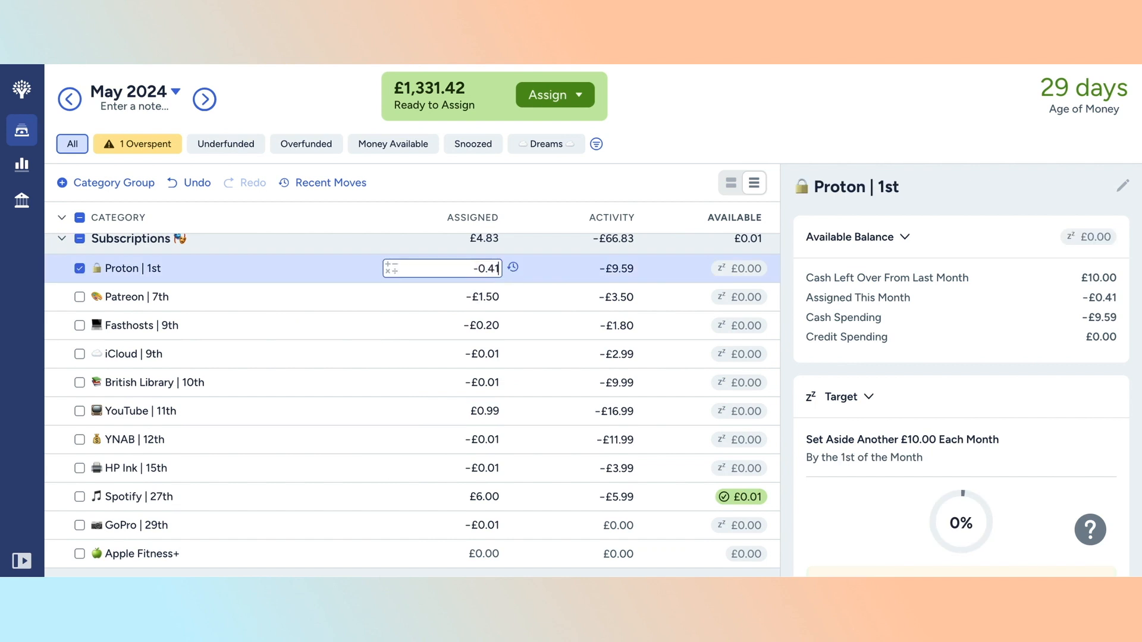
type("+1")
type("0")
key("Return")
- Increase the amount assigned to Patreon in Subscriptions by £5
left_click(501, 297)
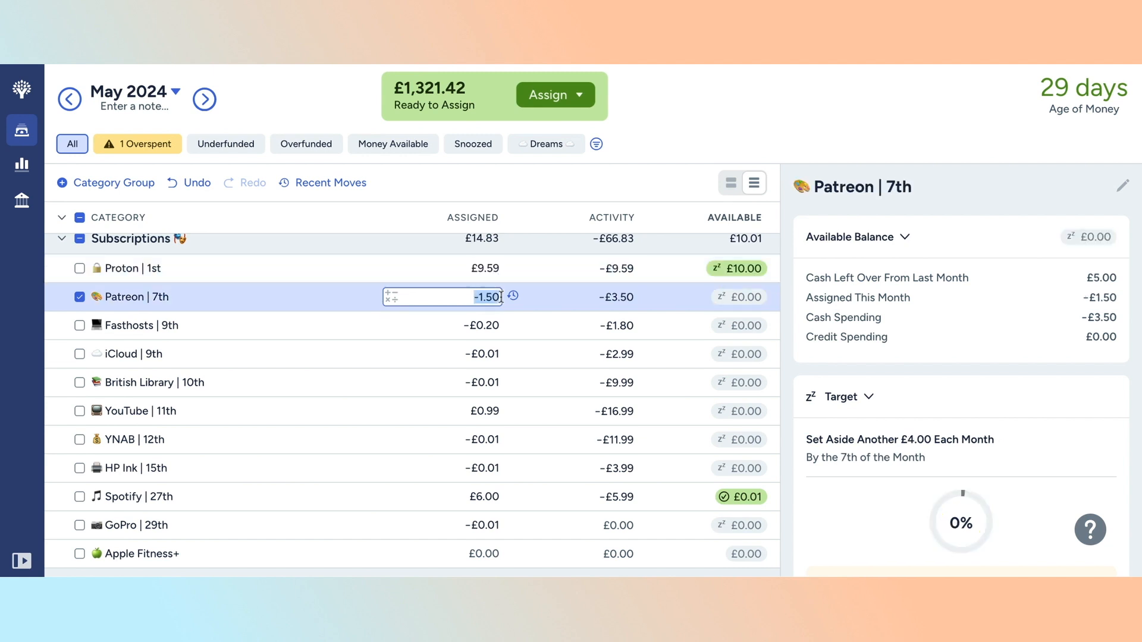
left_click(501, 298)
type("5")
key("BackSpace")
type("+")
type("5")
key("Return")
- Increase the amounts assigned in Subscriptions by £2 for Fasthosts and by £3 for iCloud
left_click(496, 327)
left_click(495, 326)
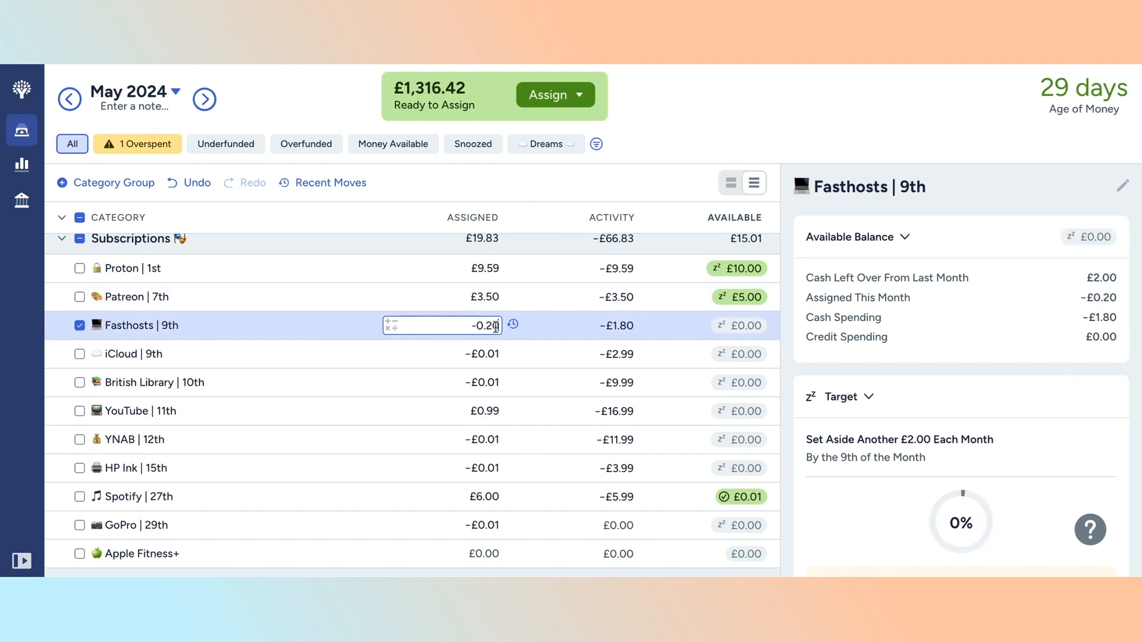
type("+2")
key("Return")
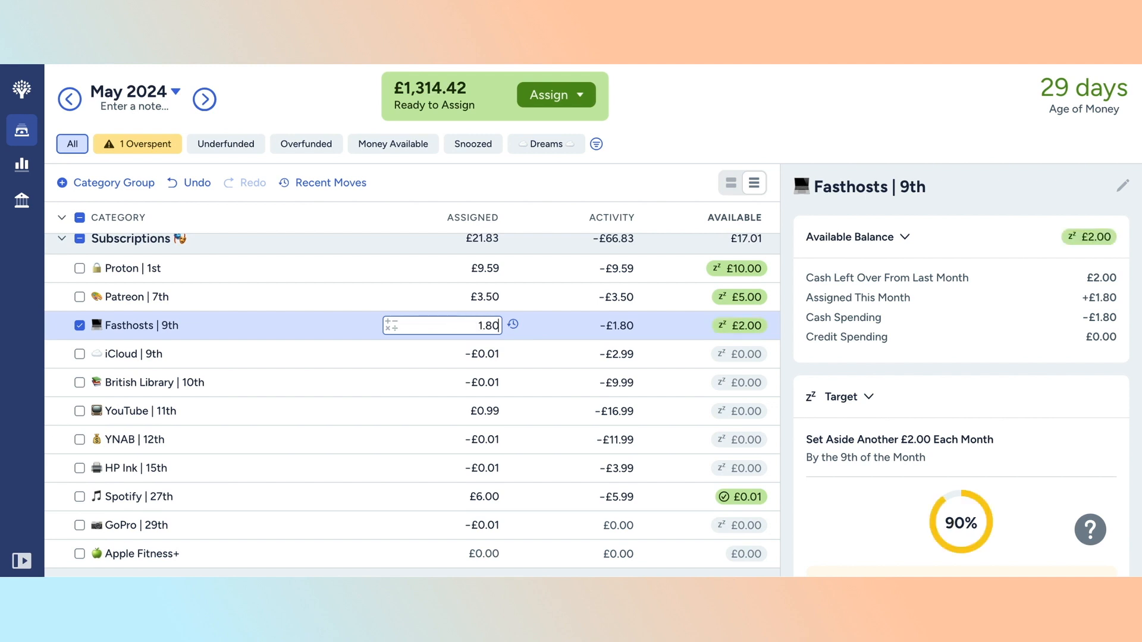
left_click(494, 353)
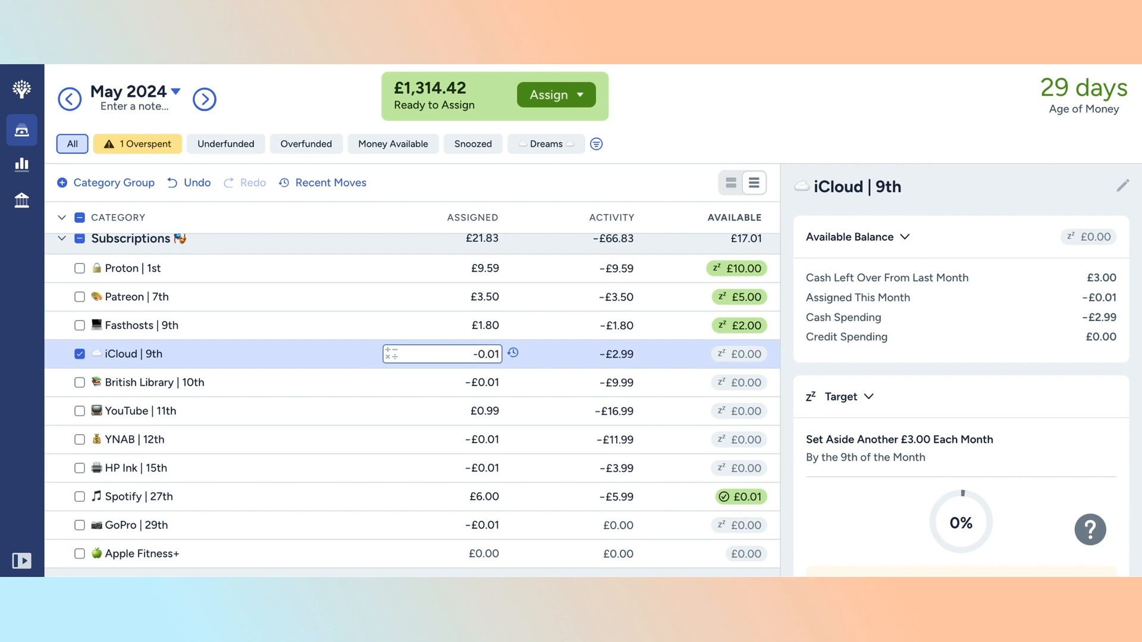
type("+3")
key("Return")
- Increase the amount assigned to British Library in Subscriptions by £10
left_click(498, 381)
left_click(498, 381)
type("+")
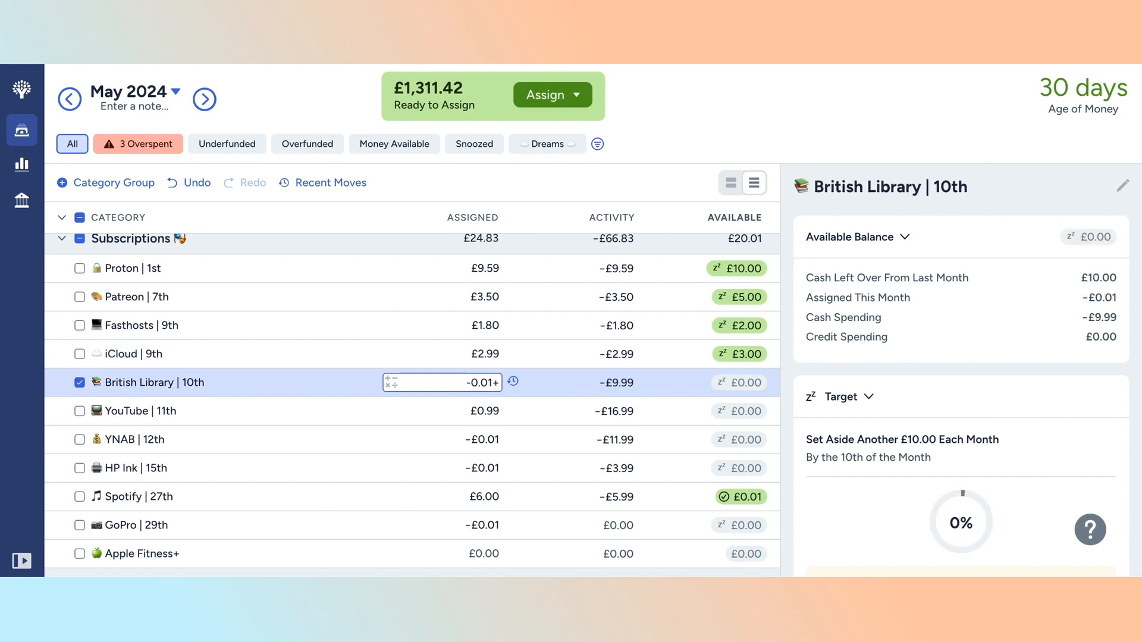
type("10")
key("Return")
- Increase the amount assigned to YouTube in Subscriptions by £17
left_click(502, 411)
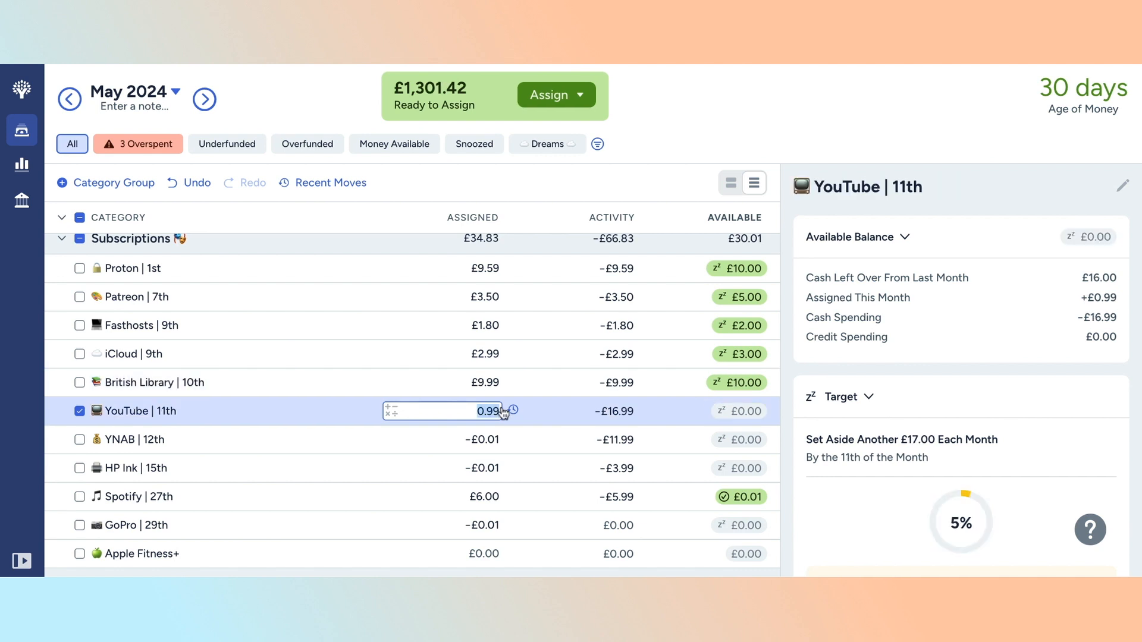
left_click(502, 410)
type("+17")
key("Return")
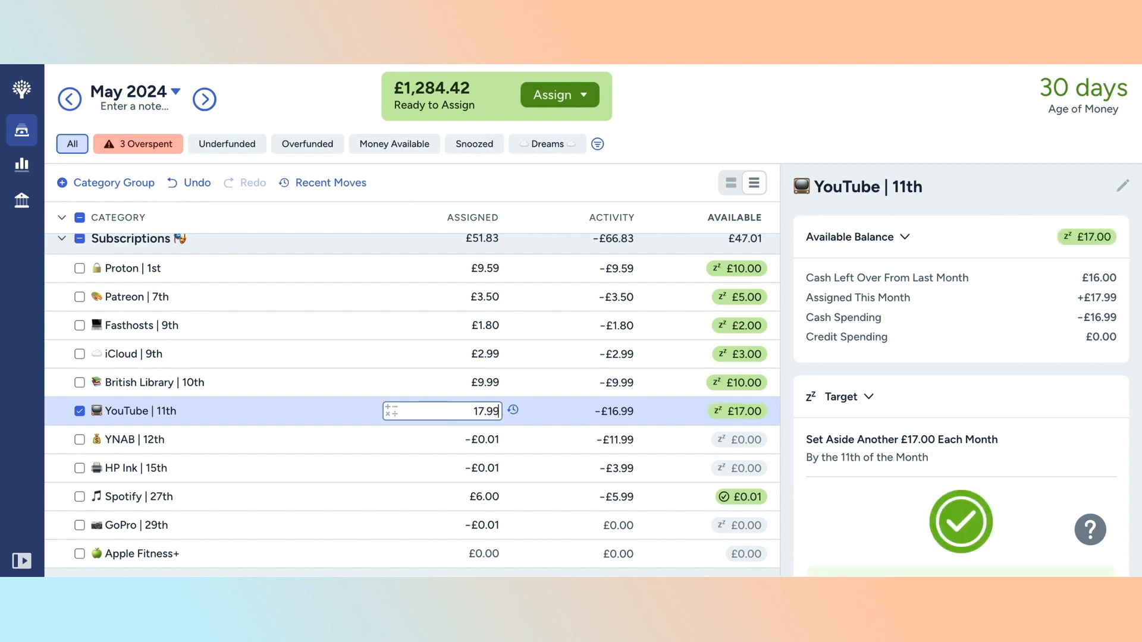
- Increase the amount assigned to the YNAB category in Subscriptions by £10
left_click(500, 435)
left_click(499, 435)
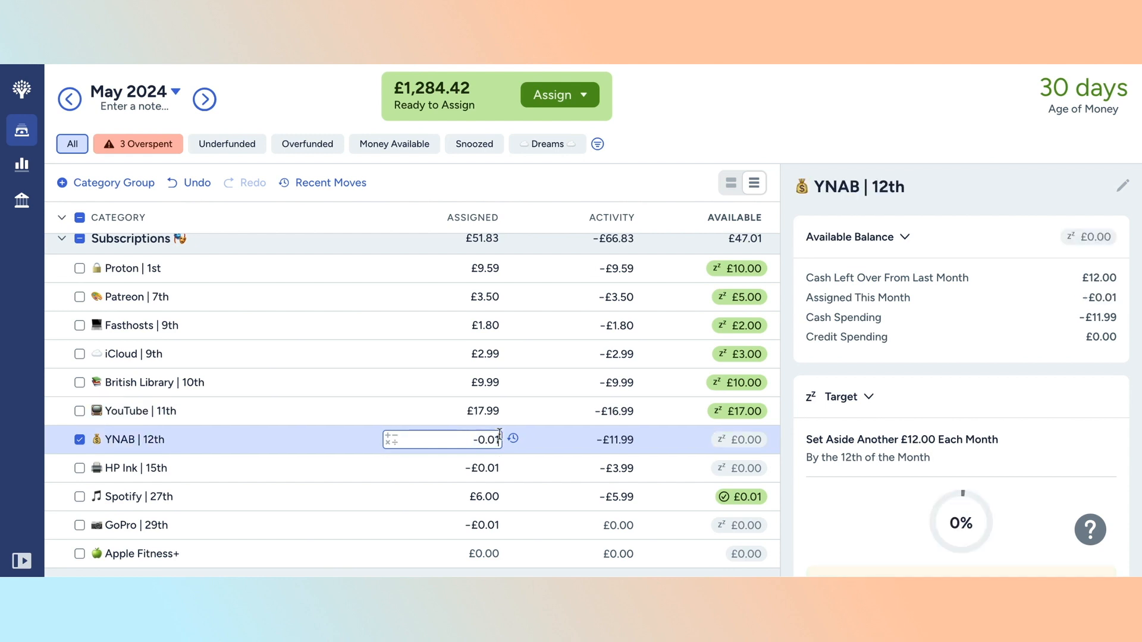
type("+10")
key("Return")
- Increase the amount assigned to HP Ink in Subscriptions by £4
scroll(467, 474, "down", 2)
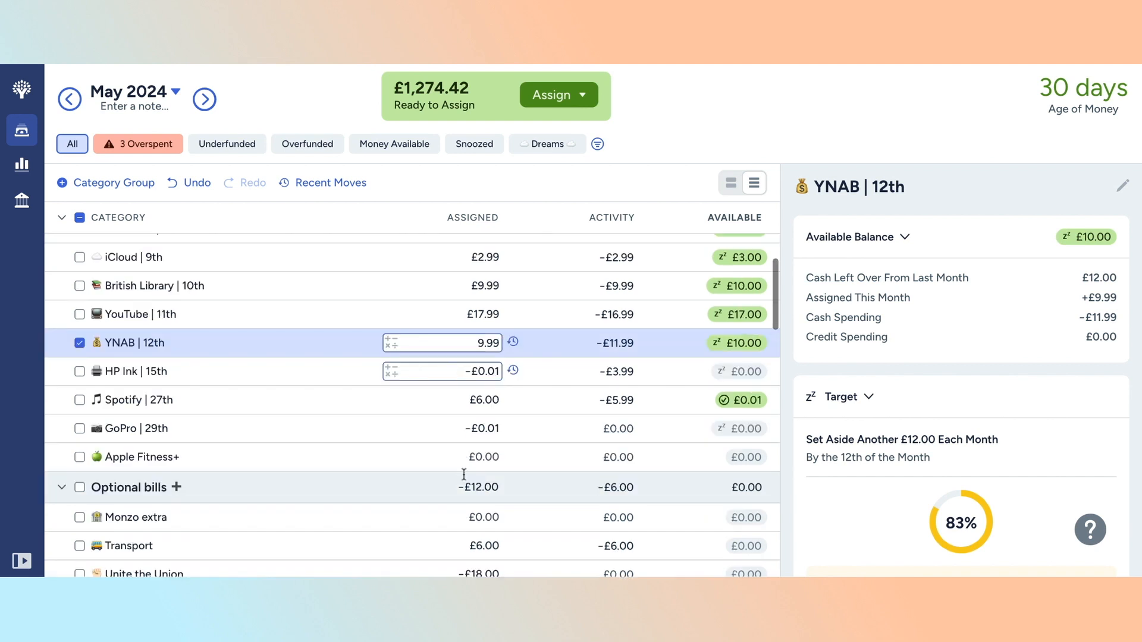
left_click(498, 372)
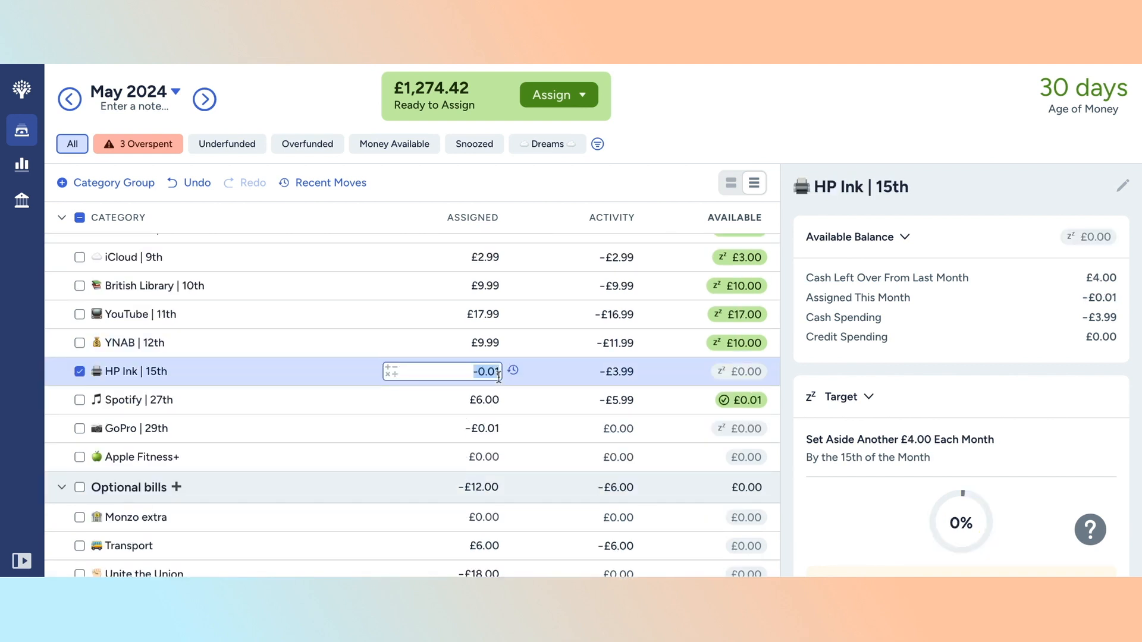
left_click(498, 374)
type("+4")
key("Return")
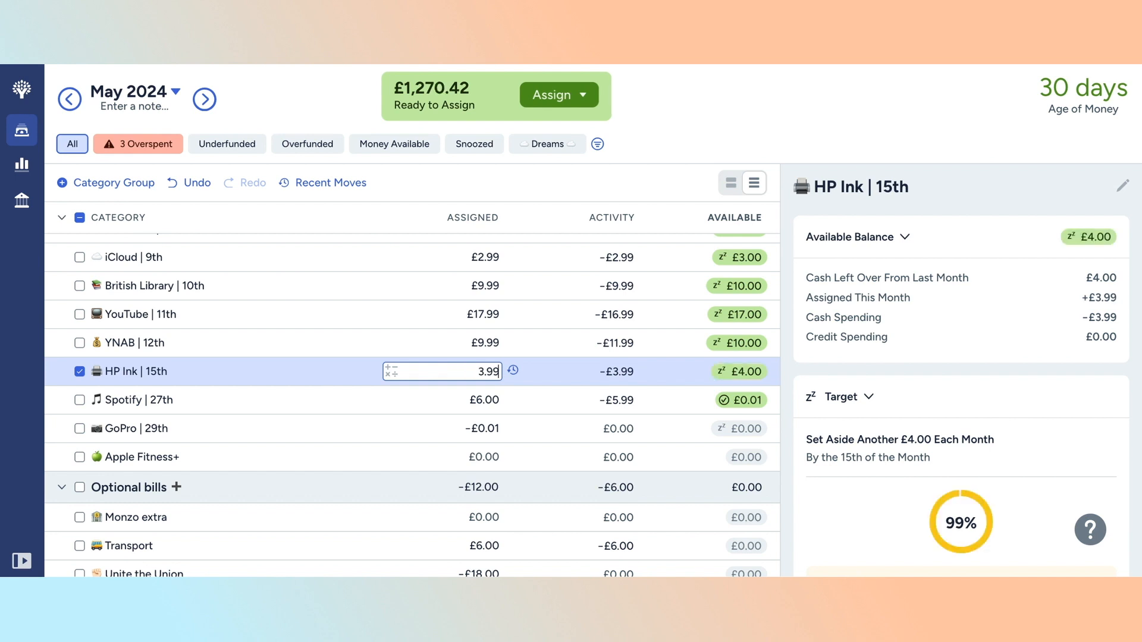
- Add £6 to the amount assigned to Spotify in Subscriptions, then correct the assigned amount to £11.99
left_click(494, 397)
left_click(494, 397)
type("+6")
key("Return")
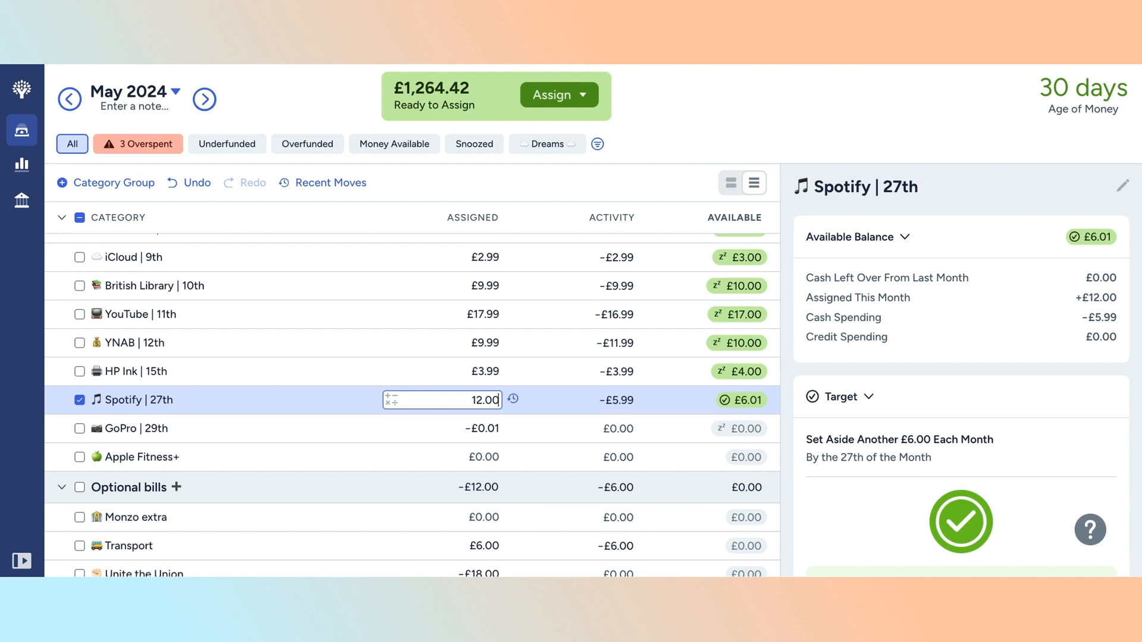
left_click(492, 427)
double_click(485, 401)
type("1.99")
key("Return")
- Increase the amount assigned to GoPro in Subscriptions by £4.99
left_click(503, 430)
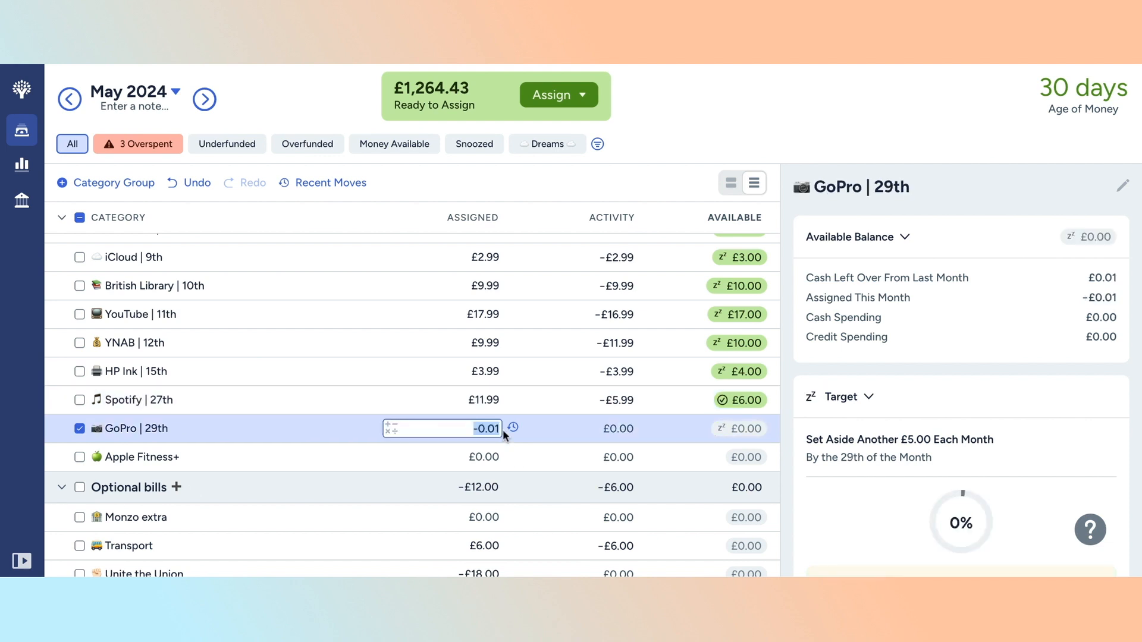
type("+4.99")
key("Return")
left_click(488, 456)
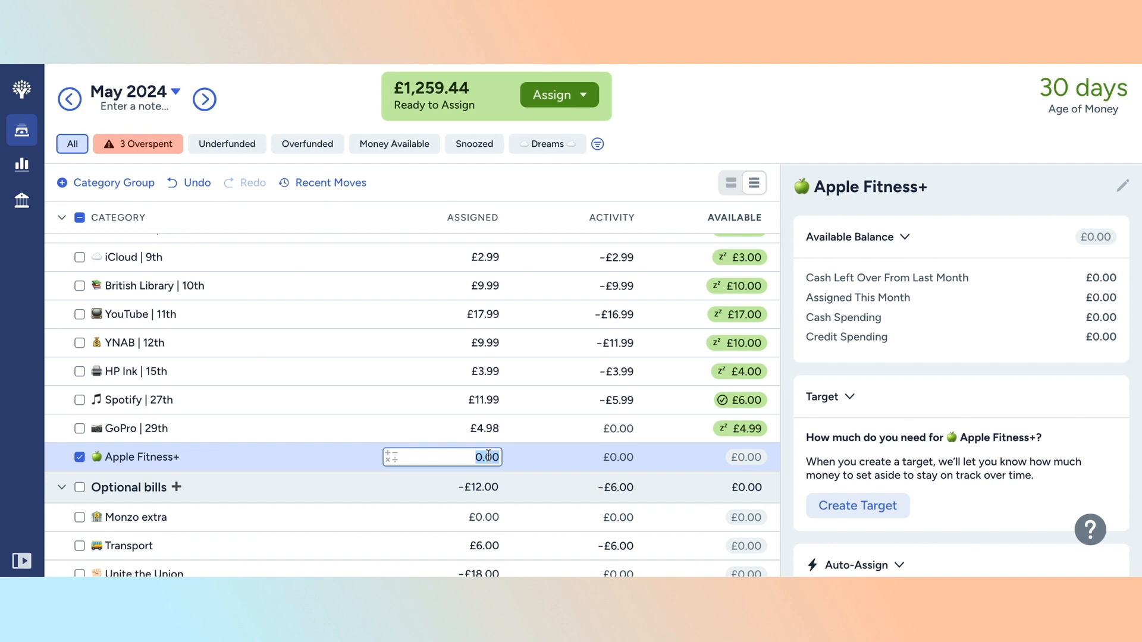
scroll(488, 456, "down", 2)
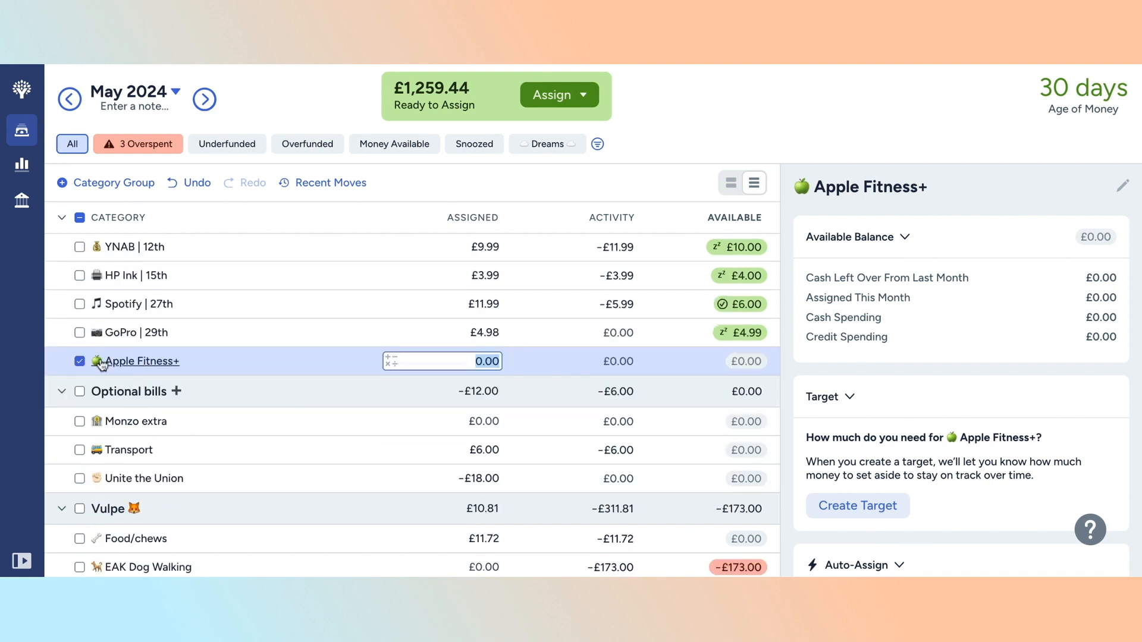
left_click(379, 359)
- Assign £3 to the Monzo extra category in Optional bills
scroll(379, 360, "down", 2)
scroll(381, 365, "down", 1)
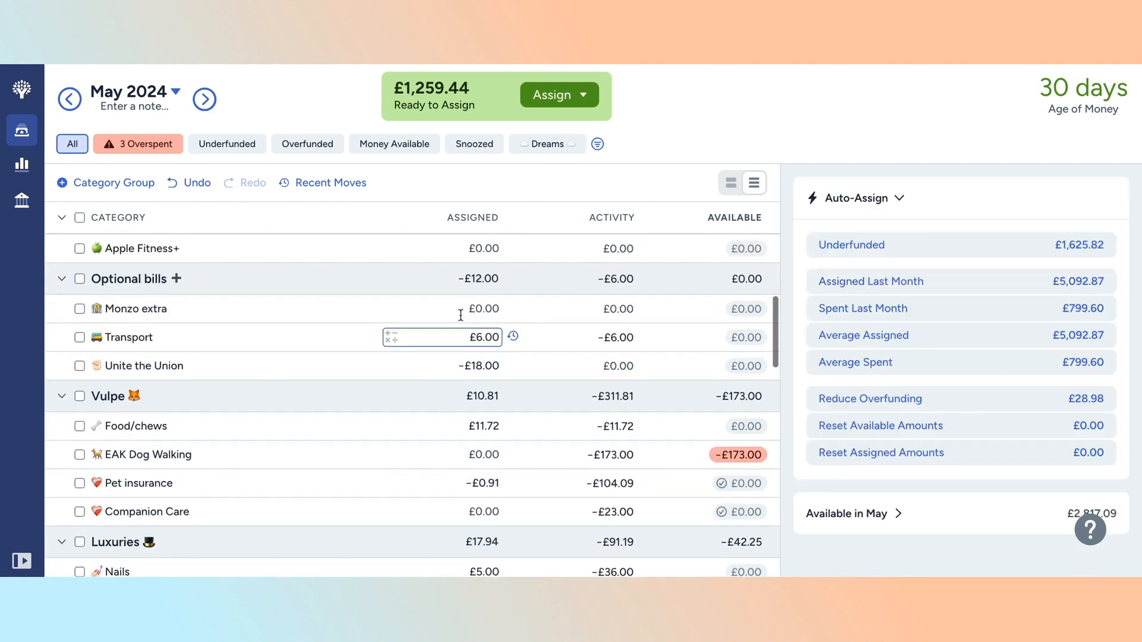
left_click(467, 305)
type("3")
key("Return")
left_click(458, 339)
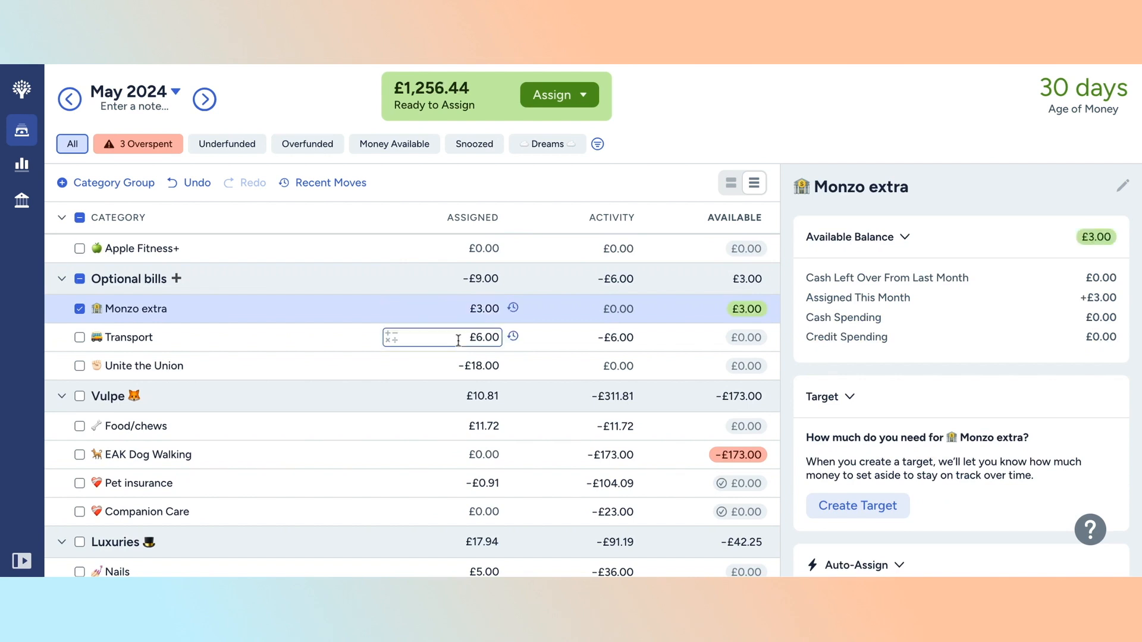
key("Return")
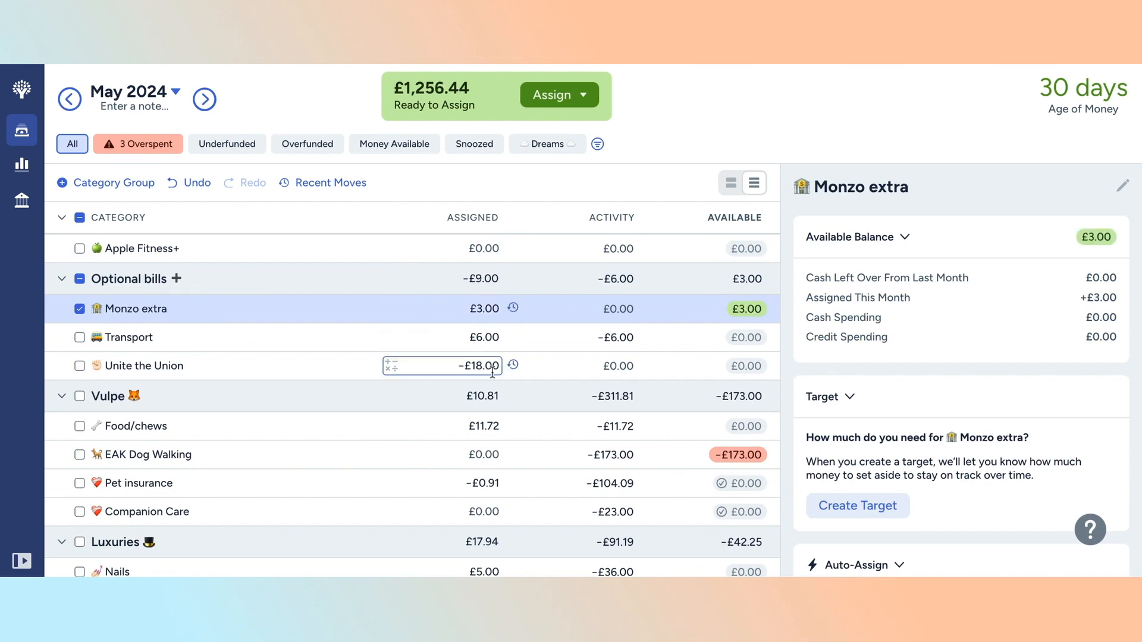
- Increase the amount assigned to Unite the Union in Optional bills by £17
left_click(499, 364)
left_click(499, 364)
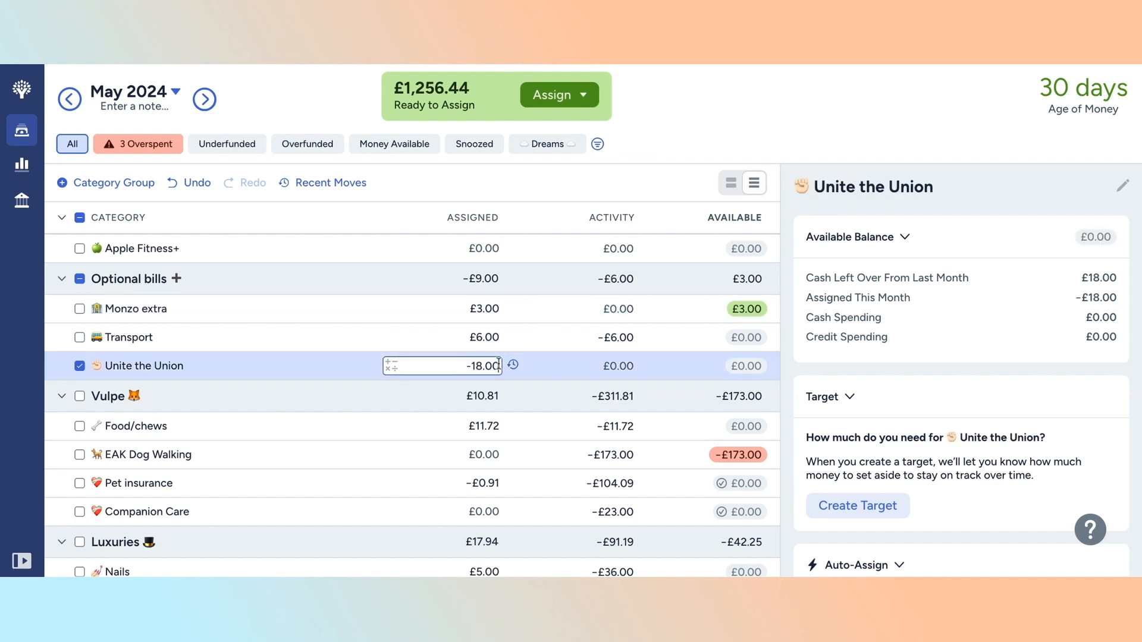
type("+")
type("1")
type("7")
key("Return")
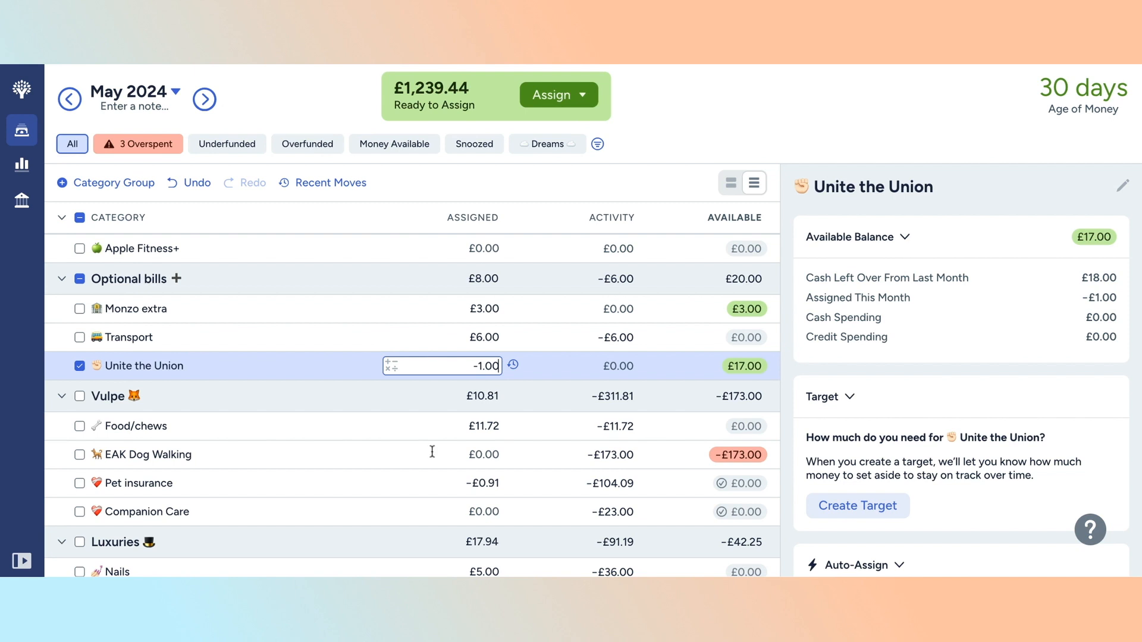
- Cover the EAK Dog Walking overspending in the Vulpe group by assigning £173 to it
scroll(432, 470, "down", 1)
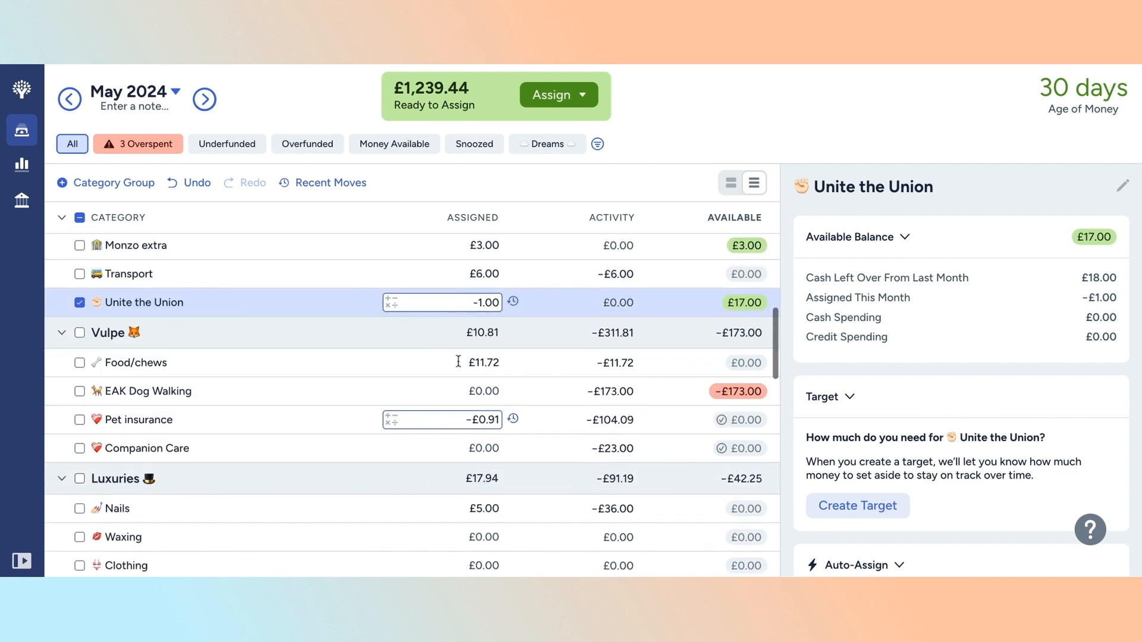
left_click(496, 391)
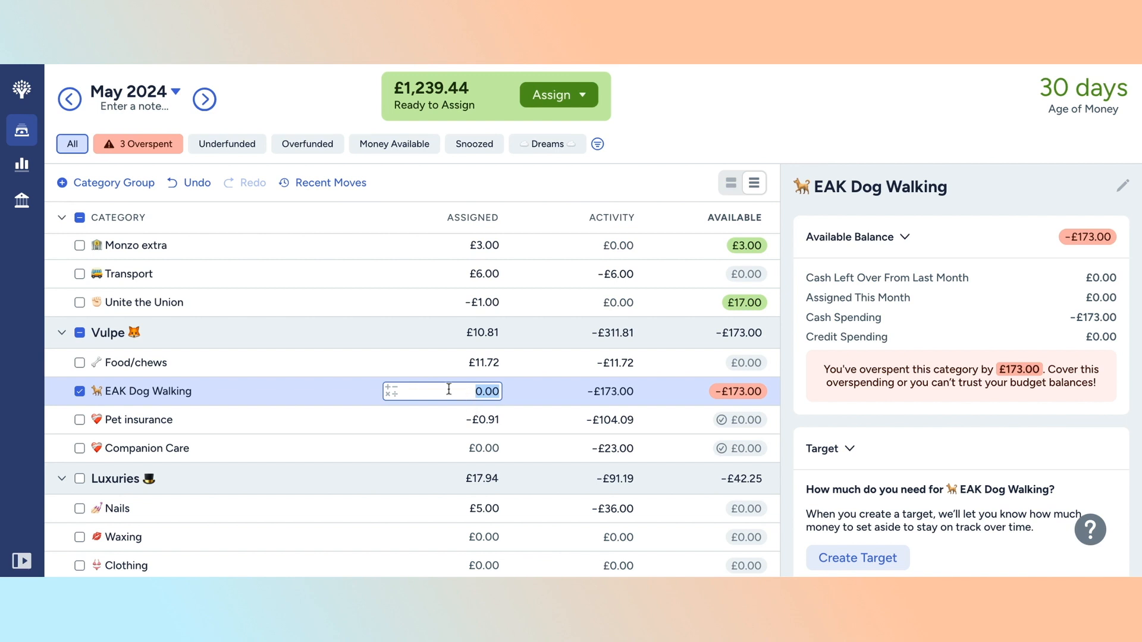
scroll(449, 389, "up", 6)
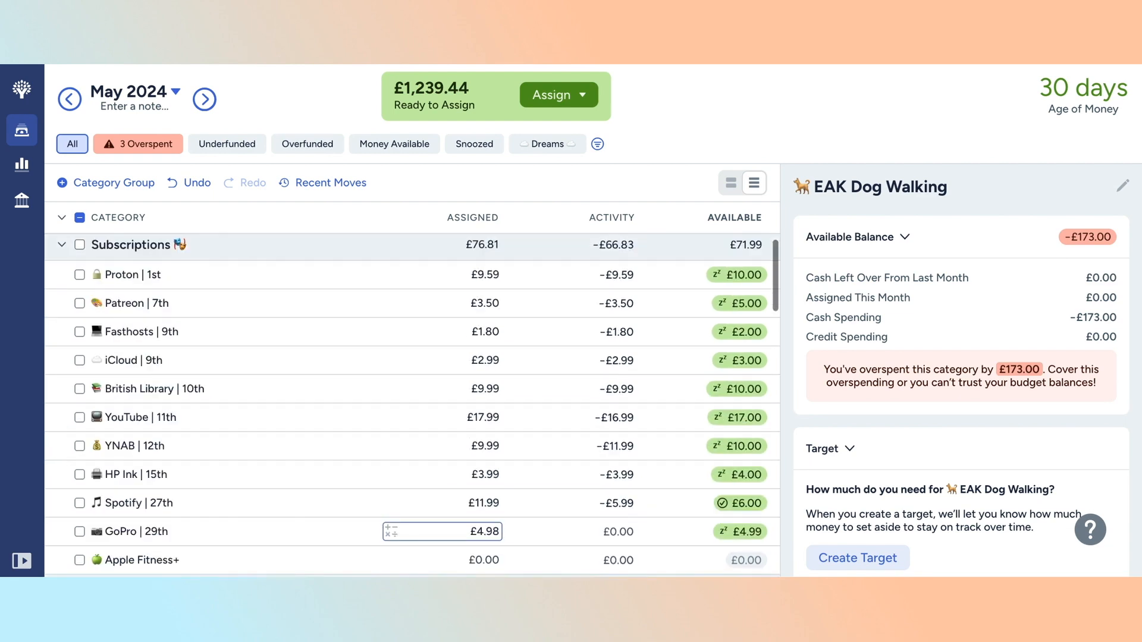
scroll(442, 531, "up", 4)
scroll(442, 401, "down", 3)
scroll(442, 264, "down", 8)
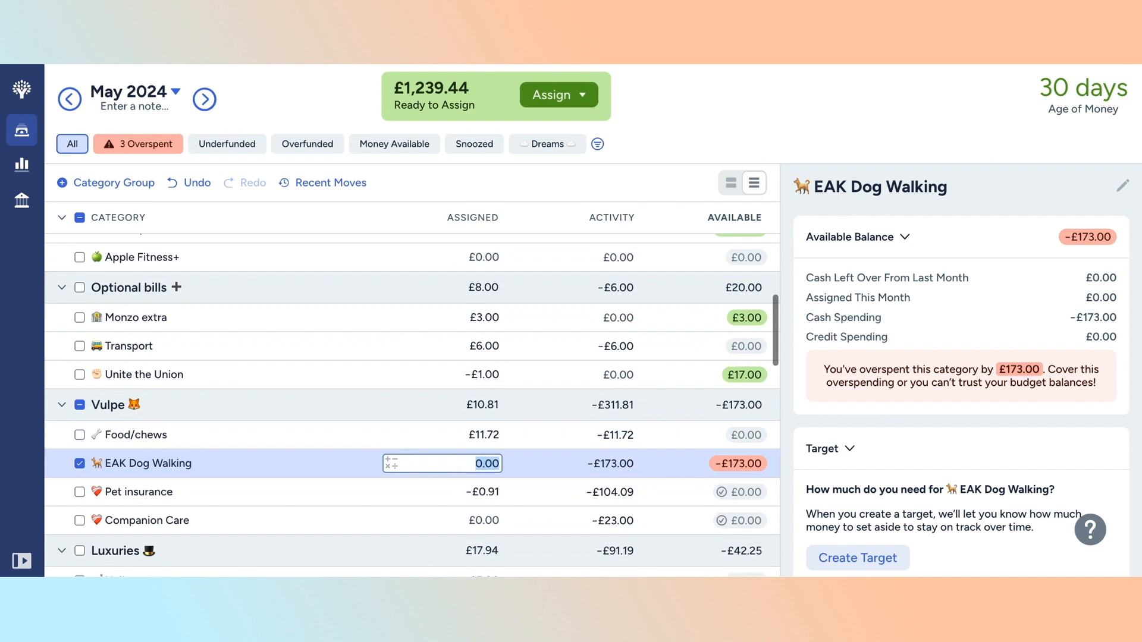
scroll(442, 385, "down", 3)
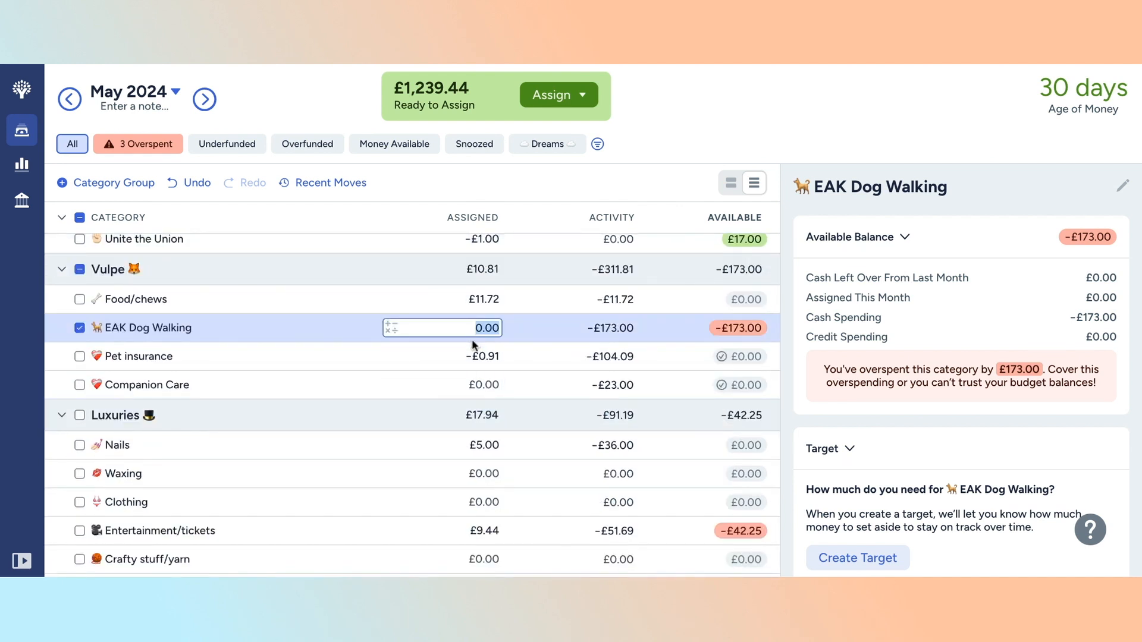
type("173")
key("Return")
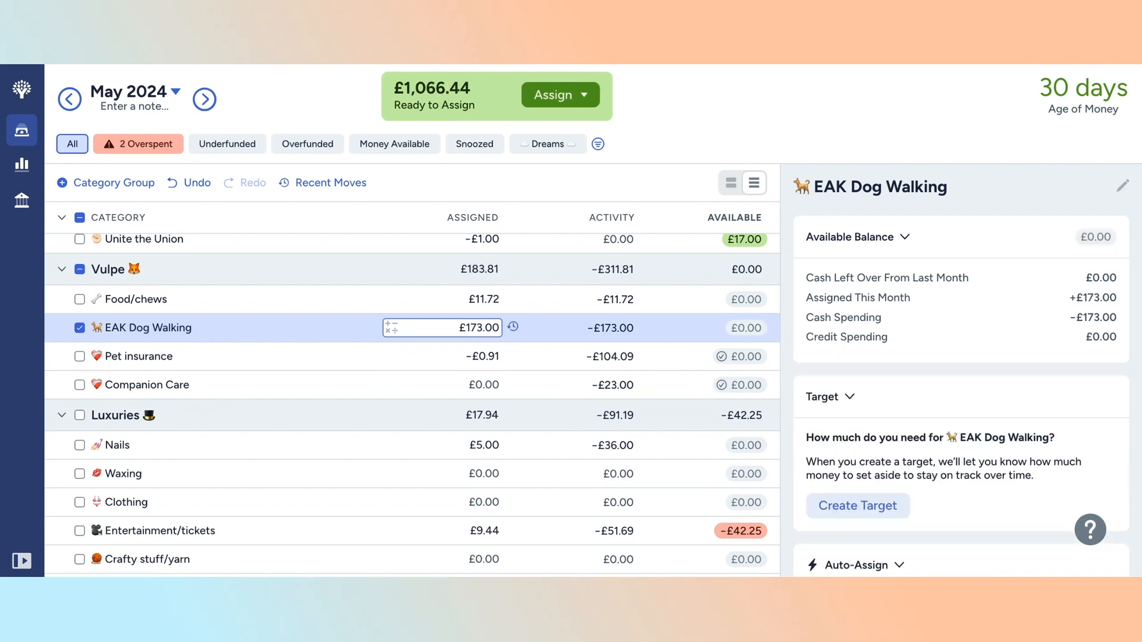
- Increase the amount assigned to Pet insurance in the Vulpe group by £105
left_click(455, 357)
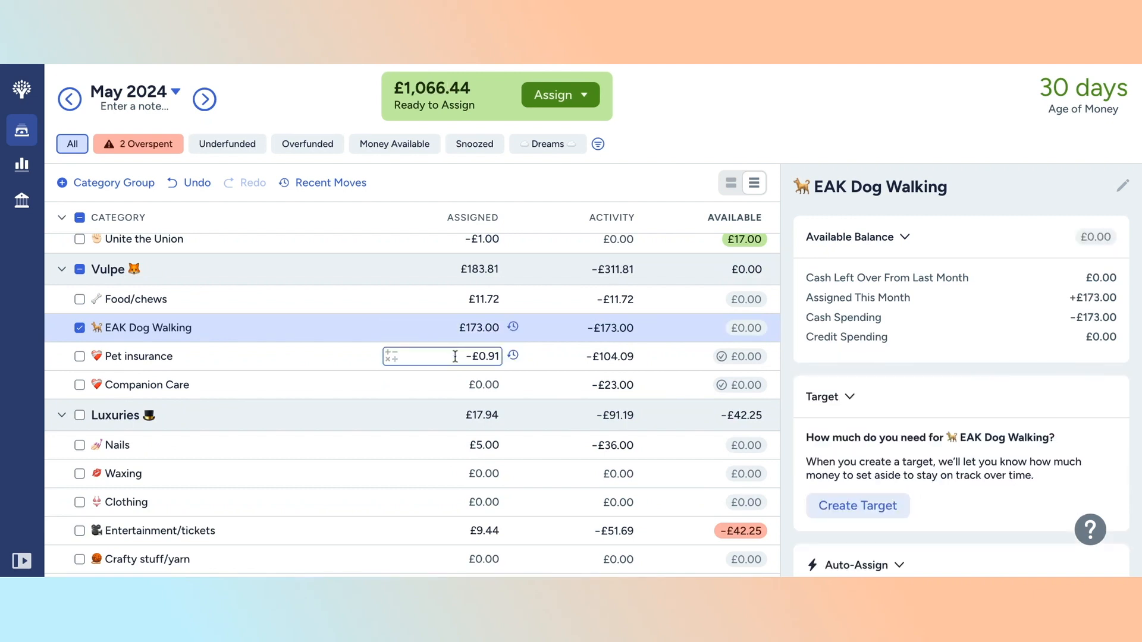
left_click(455, 357)
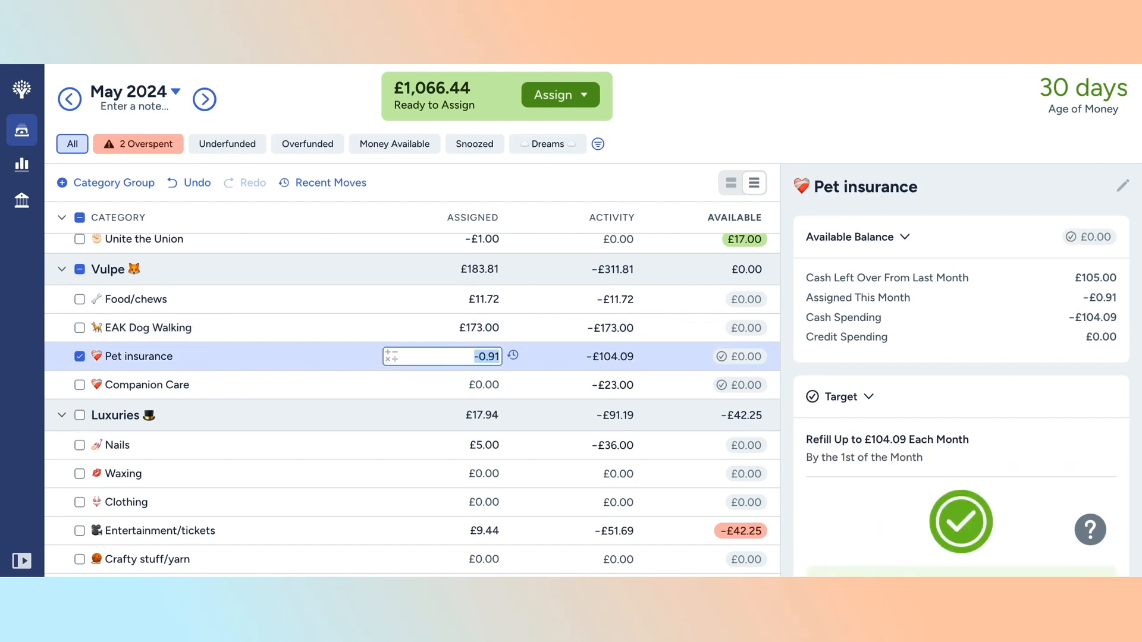
key("Right")
type("+105")
key("Return")
- Assign £23 to the Companion Care category in the Vulpe group
left_click(448, 381)
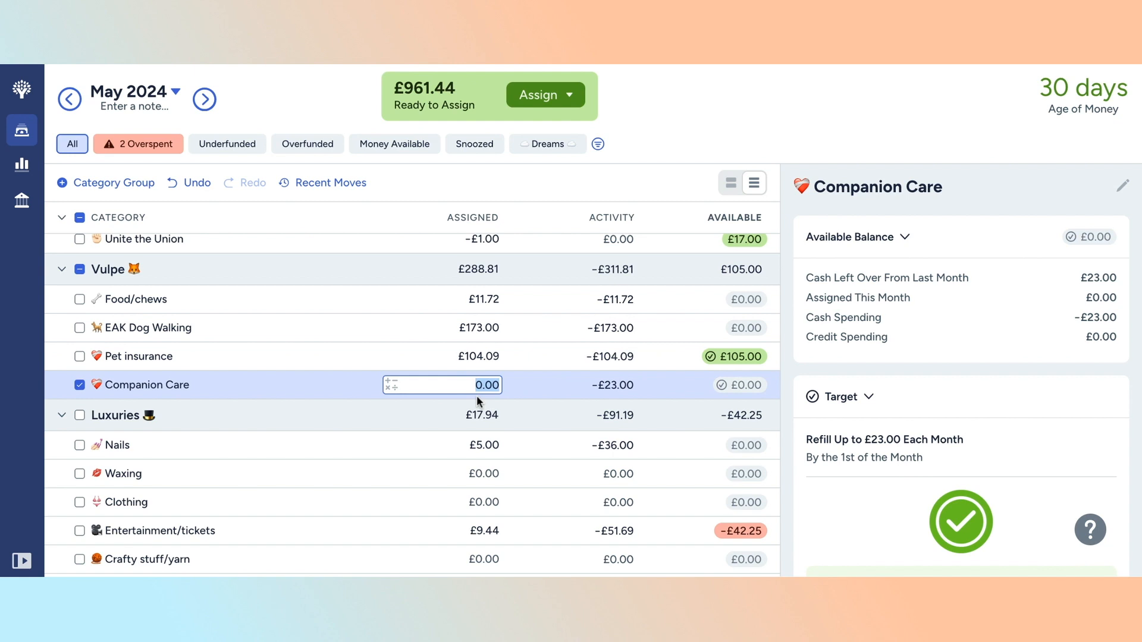
type("23")
key("Return")
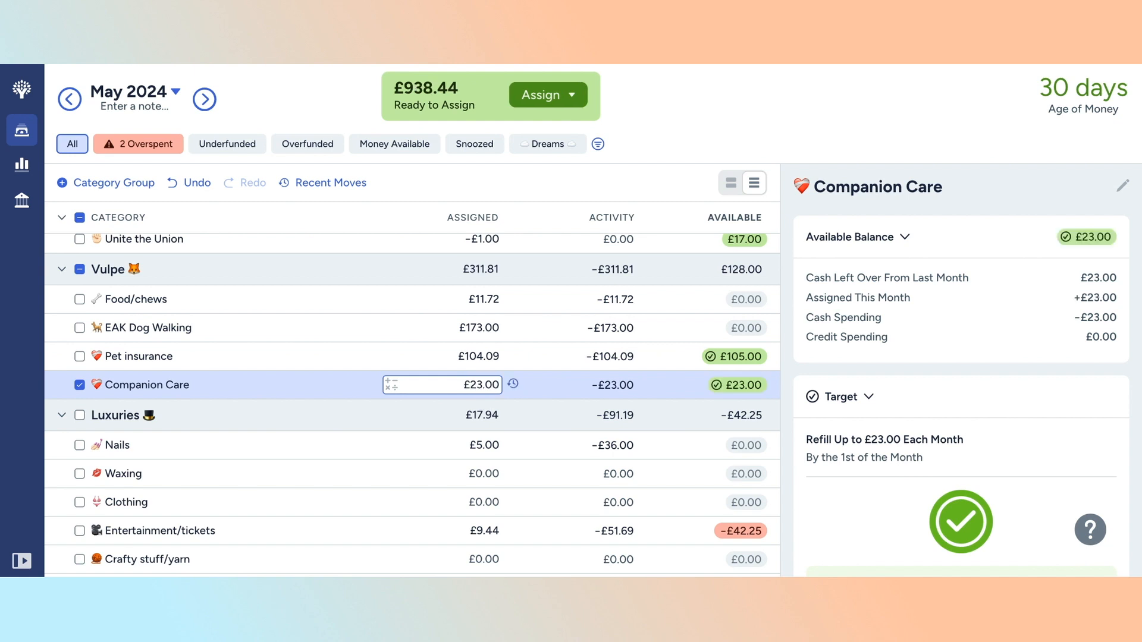
- Increase the amount assigned to Food/chews in the Vulpe group by £38.14, and leave the category deselected
left_click(500, 298)
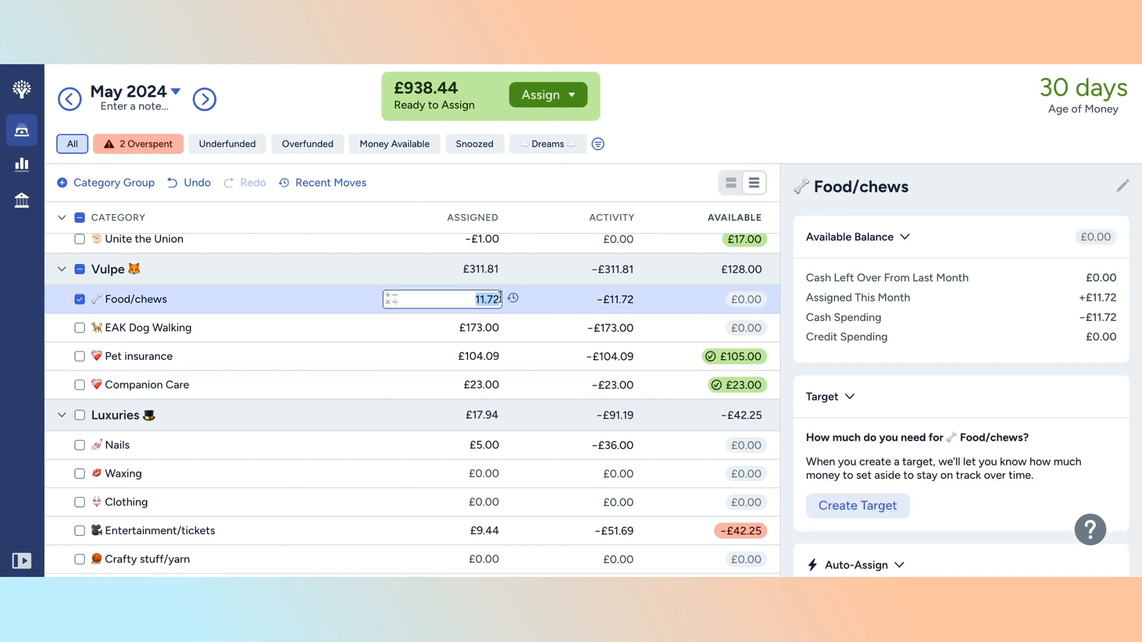
left_click(500, 297)
type("+38.14")
key("Return")
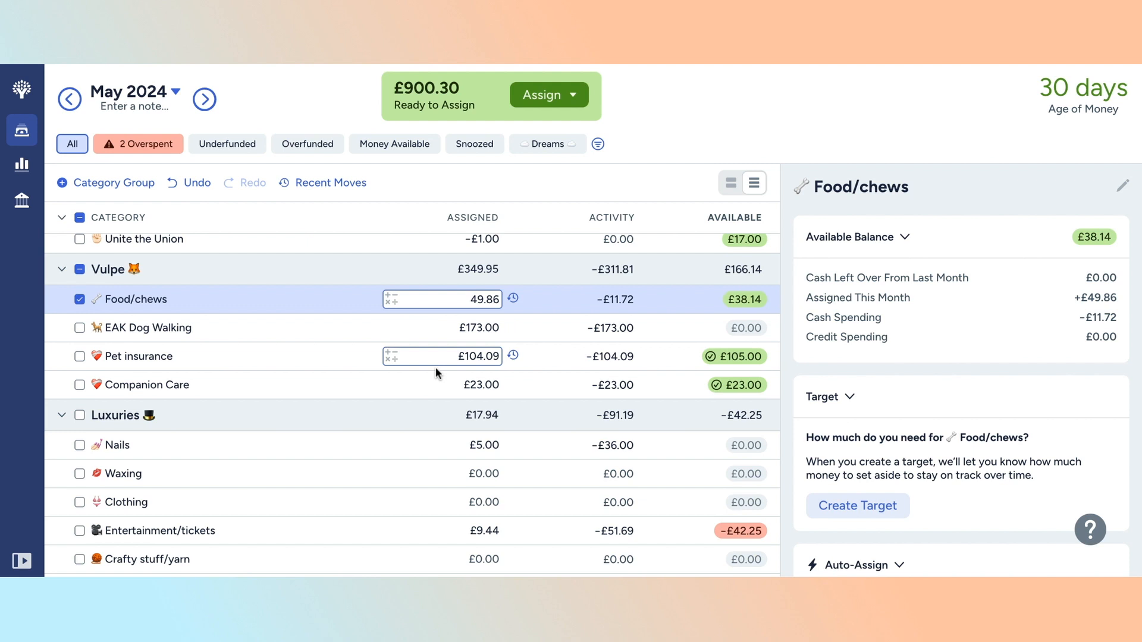
left_click(450, 276)
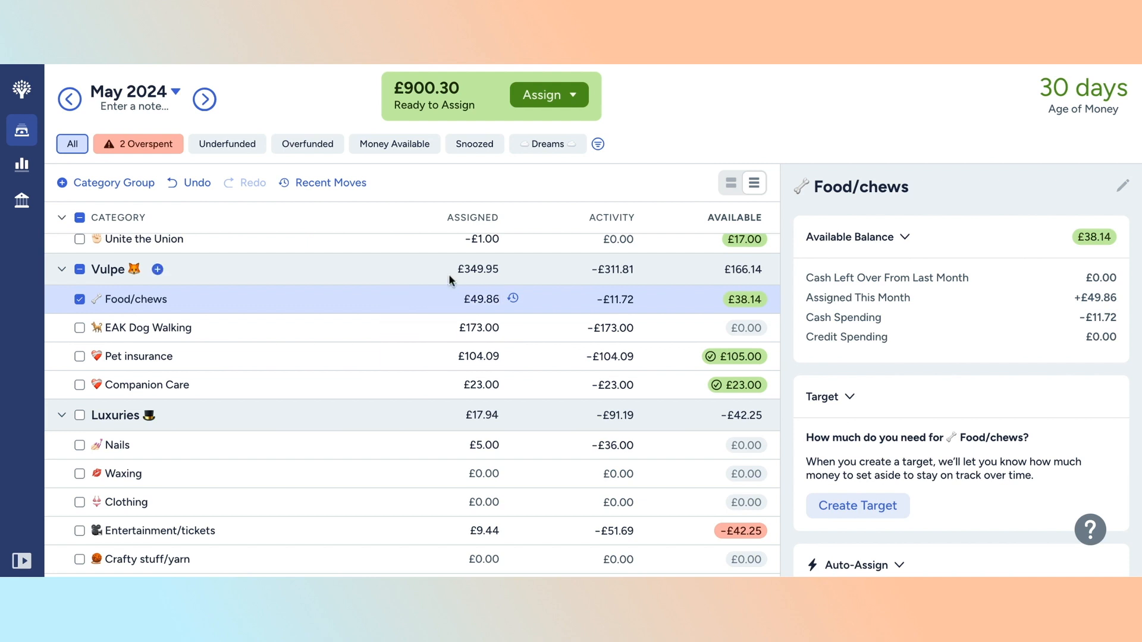
left_click(417, 297)
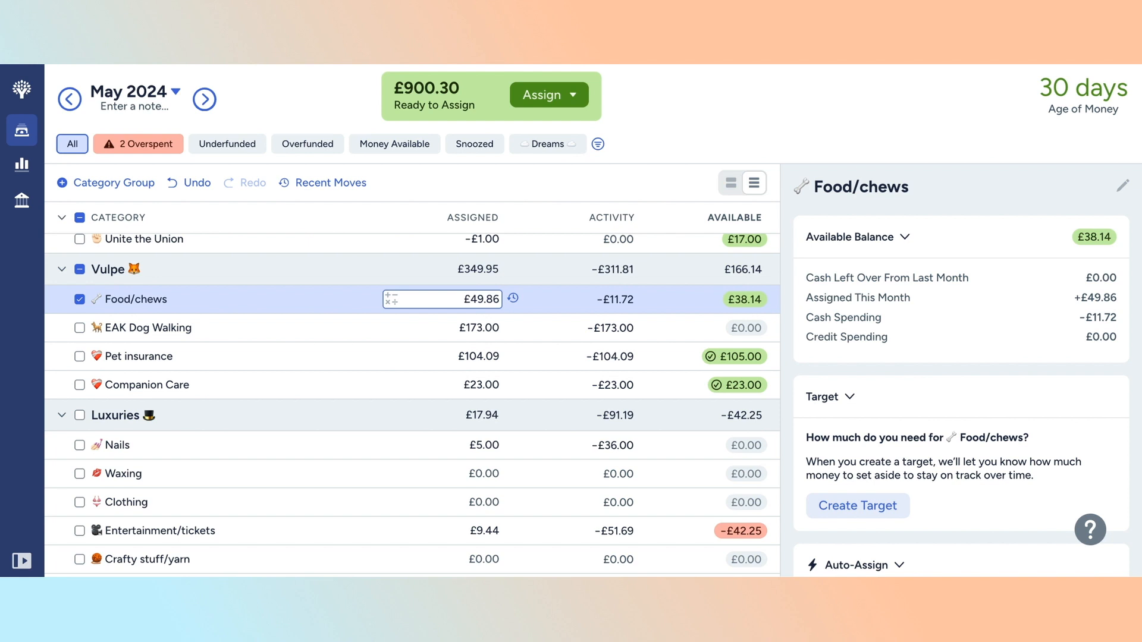
left_click(79, 300)
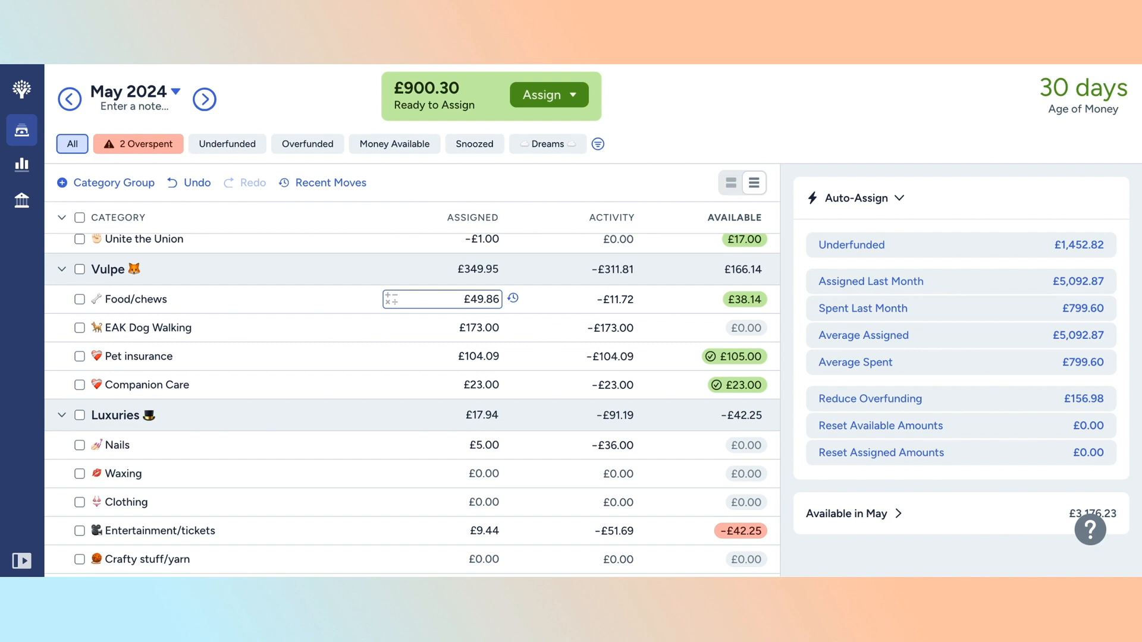
- Increase the amount assigned to Nails in the Luxuries group by £83
scroll(466, 393, "down", 3)
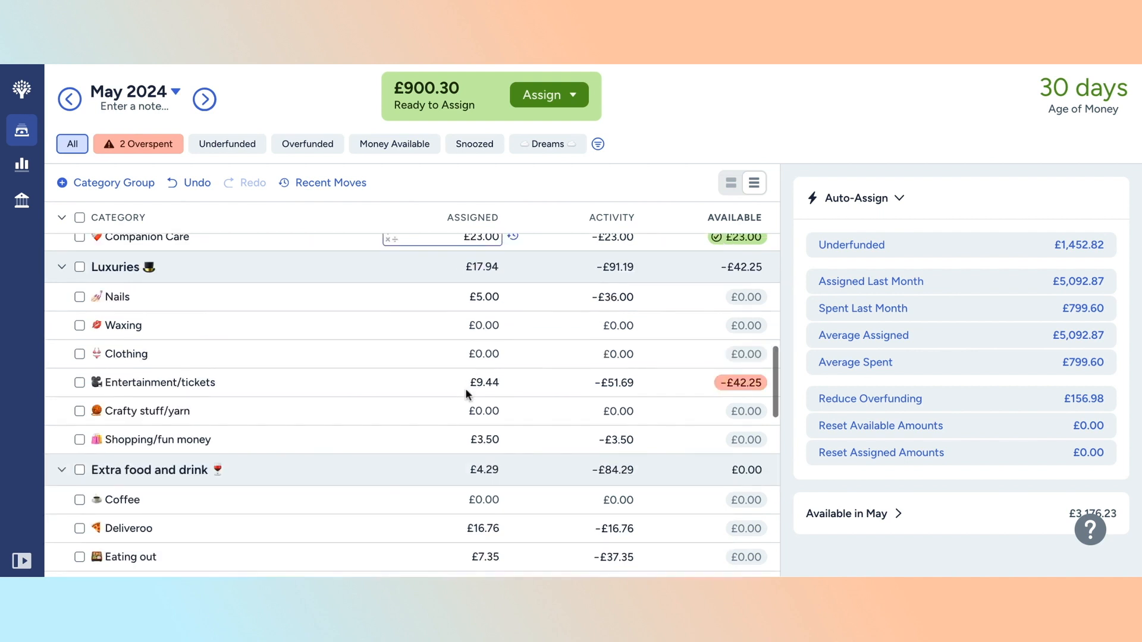
left_click(458, 301)
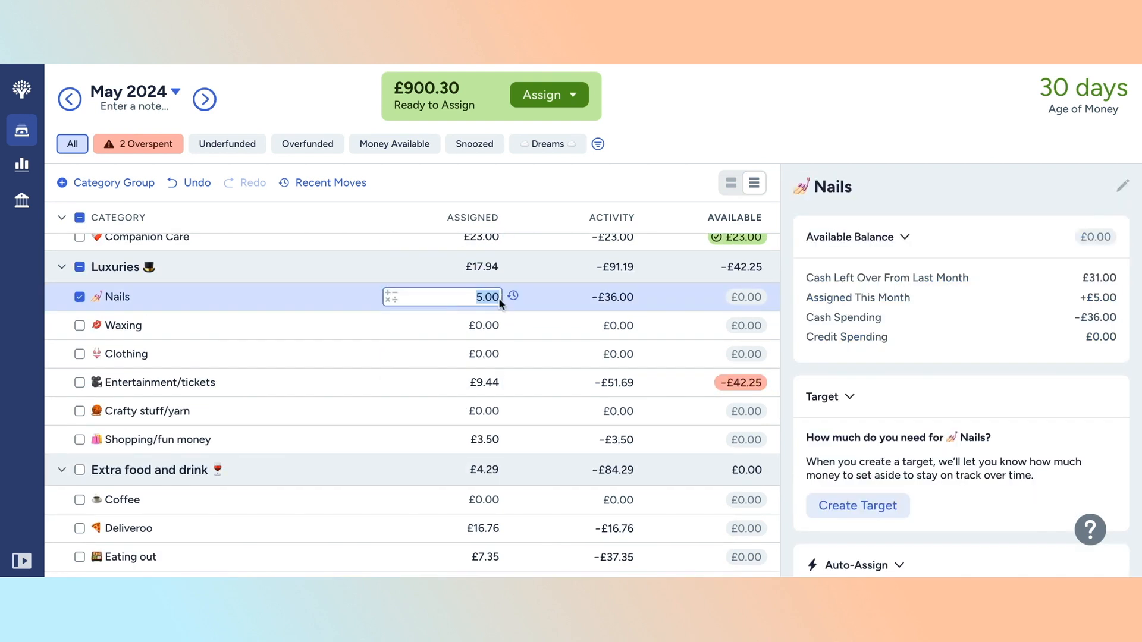
key("Right")
type("+")
type("83")
key("Return")
- Assign £38 to the Waxing category in the Luxuries group
left_click(492, 326)
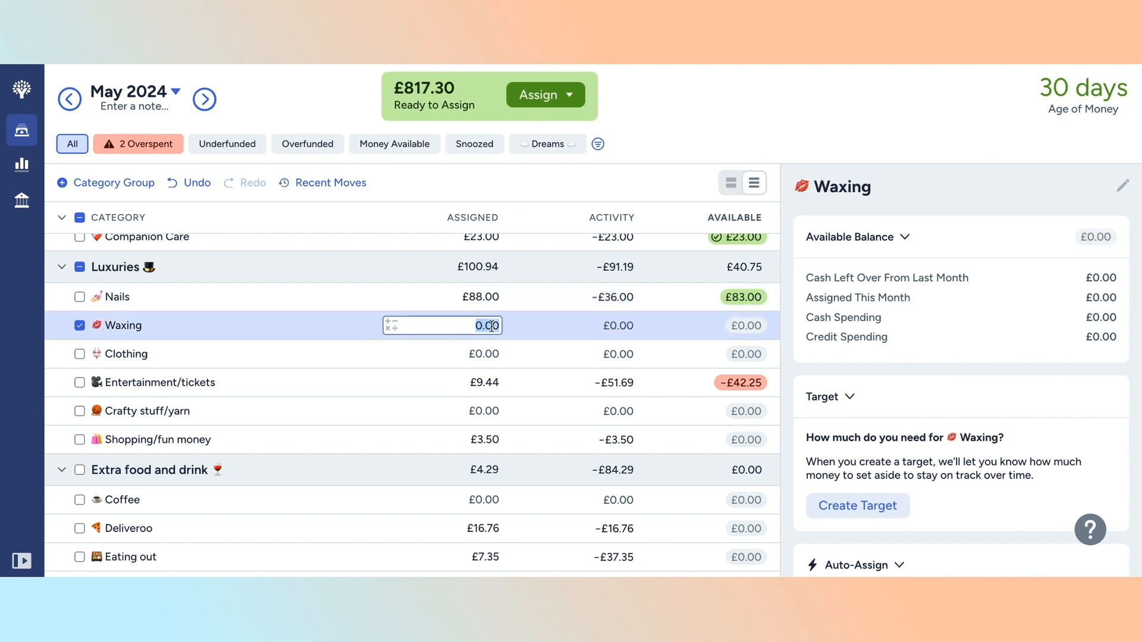
left_click(491, 326)
type("+3")
type("8")
key("Return")
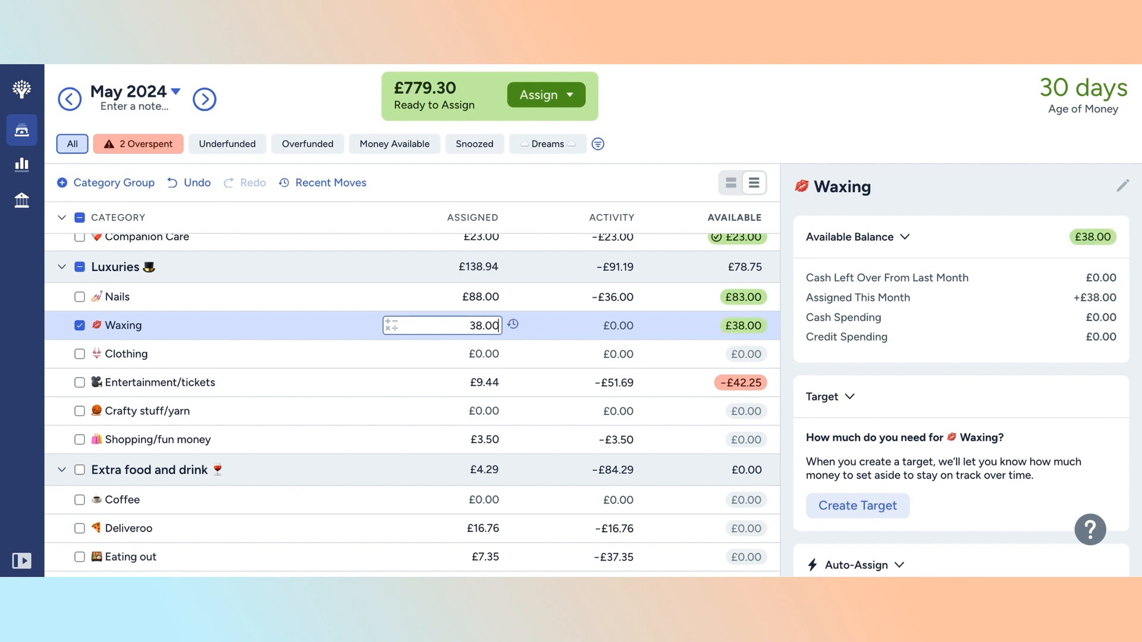
- Cover the Entertainment/tickets overspending in the Luxuries group by adding £42.25 to its assigned amount
left_click(456, 356)
left_click(457, 382)
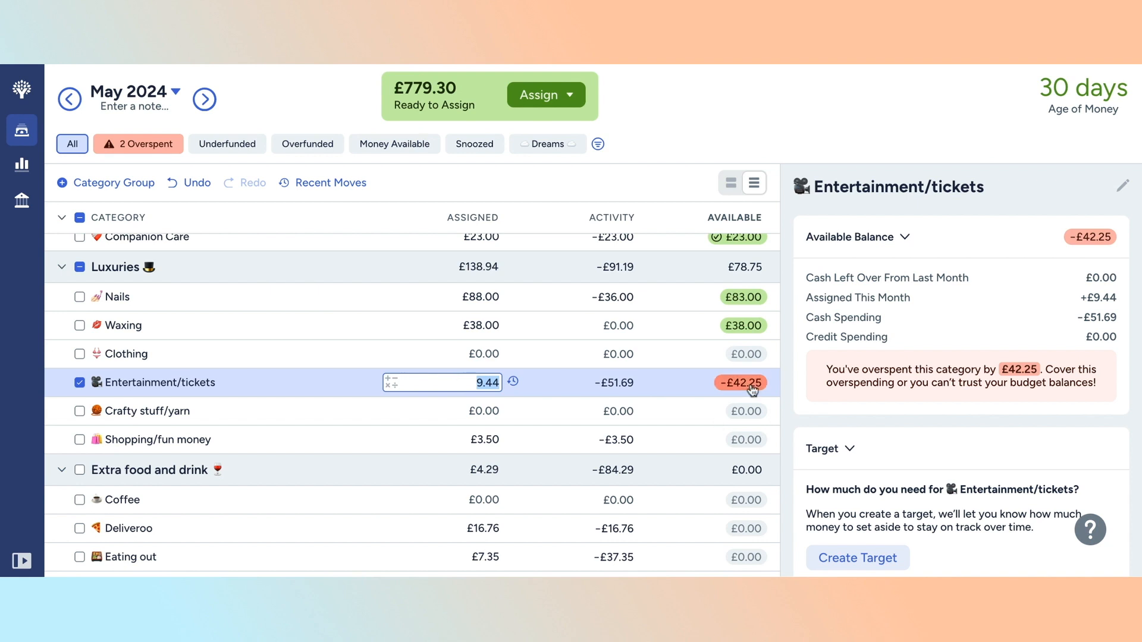
key("Right")
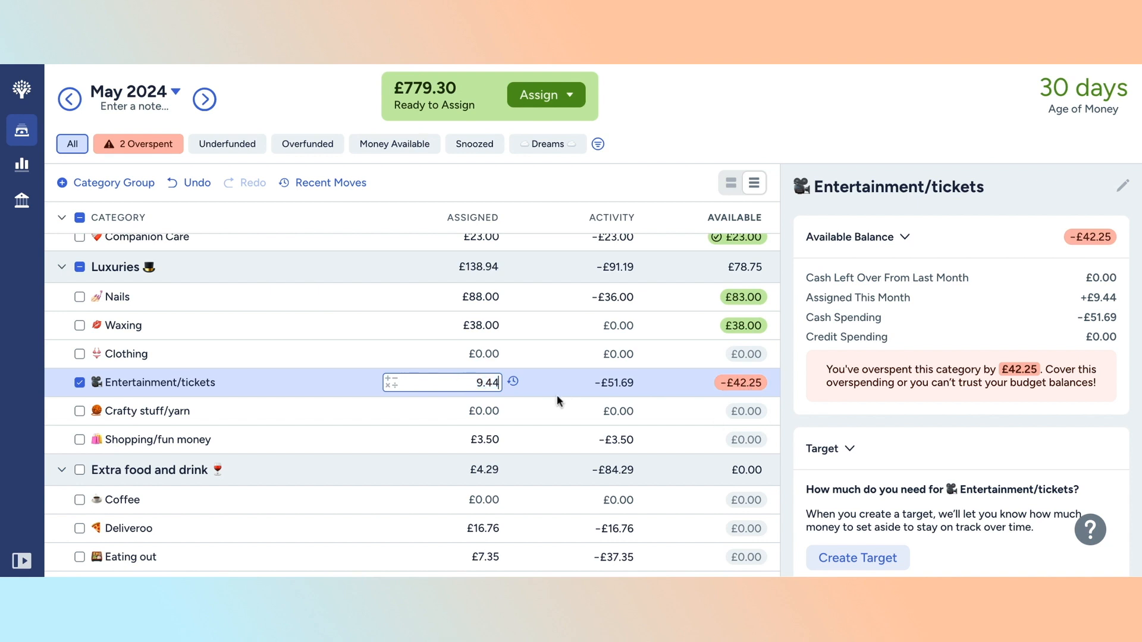
type("+42.25")
key("Return")
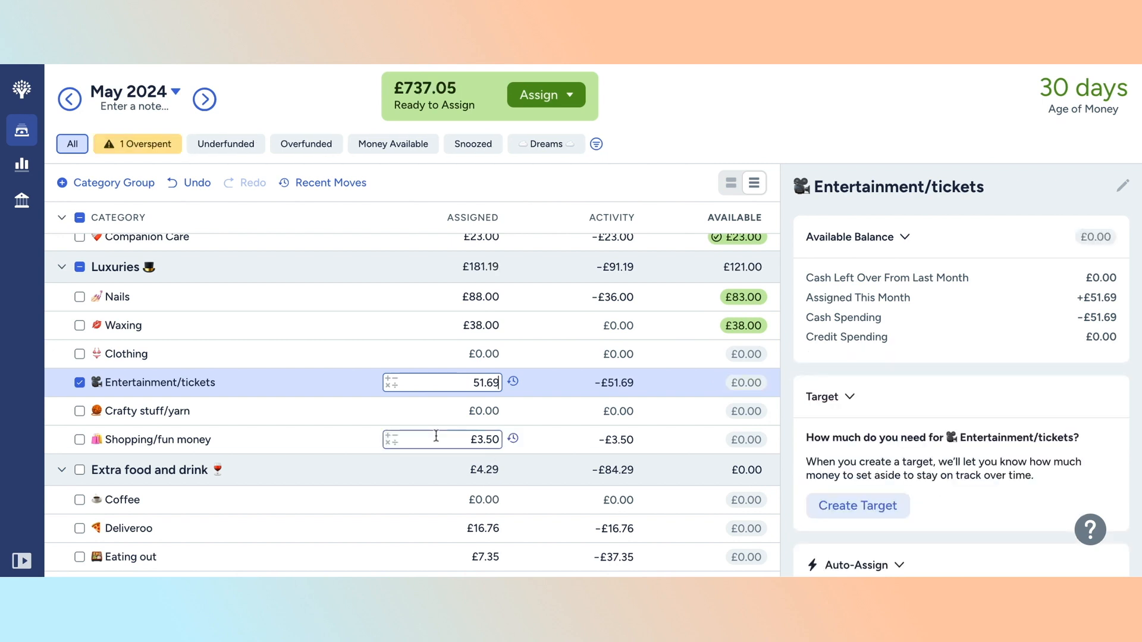
left_click(79, 382)
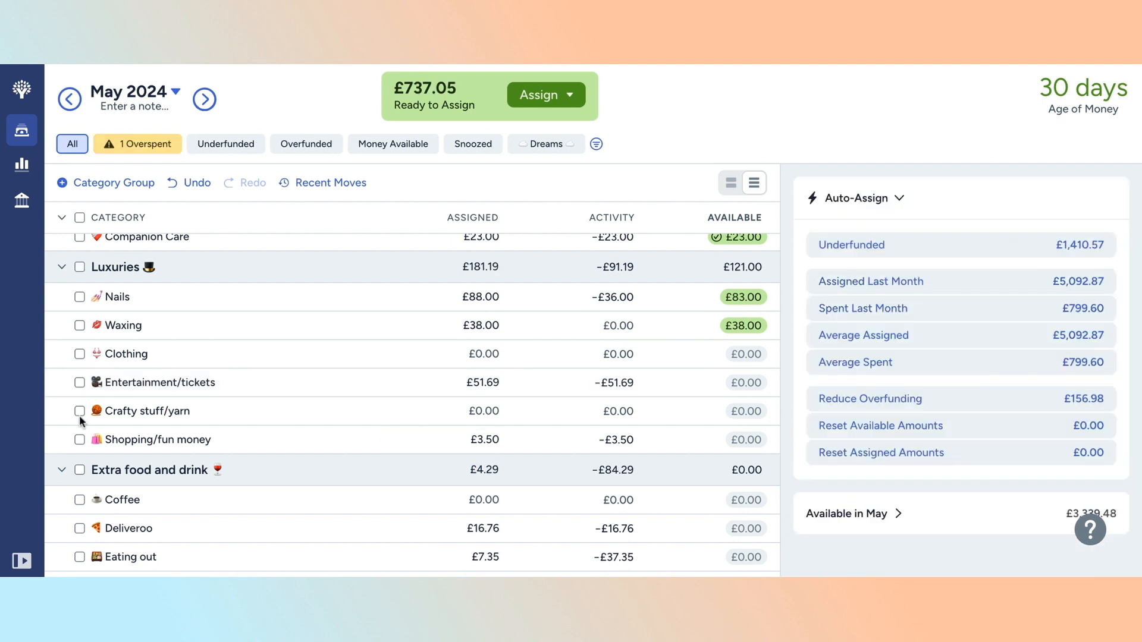
- Assign £12 to the Crafty stuff/yarn category in the Luxuries group
left_click(79, 411)
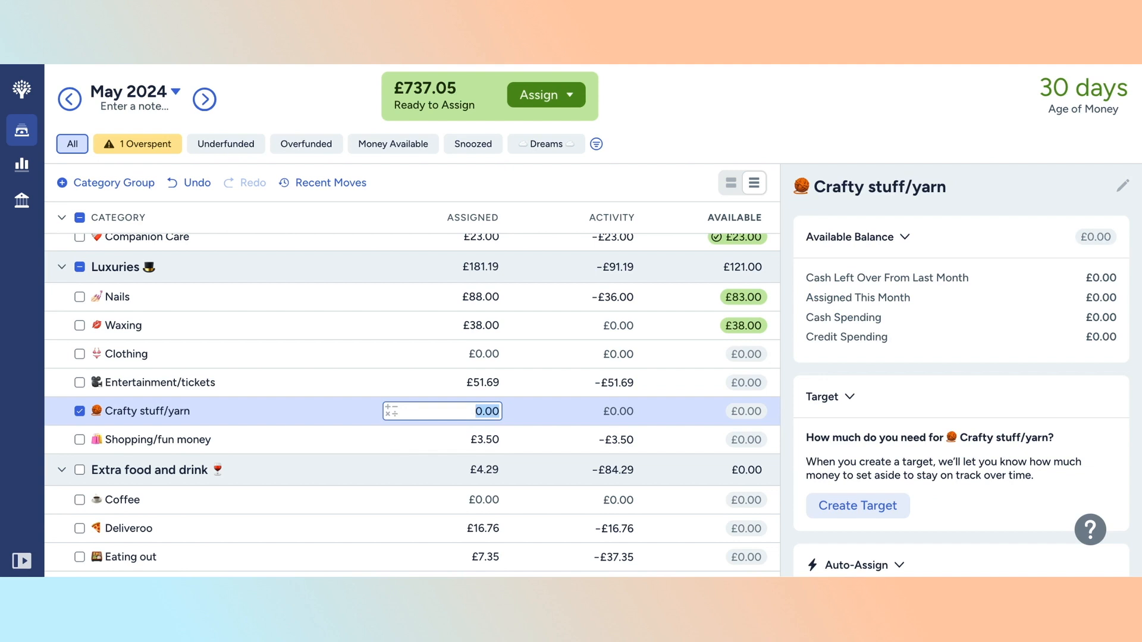
type("12")
key("Return")
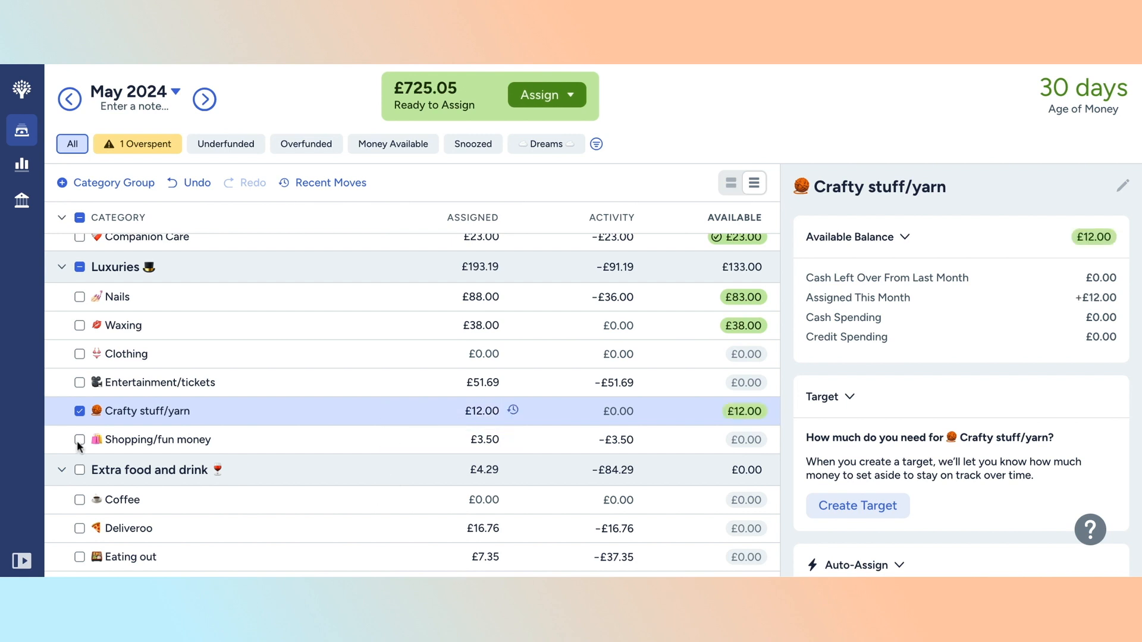
left_click(80, 412)
- Increase the amount assigned to Shopping/fun money in the Luxuries group by £80
scroll(305, 421, "down", 3)
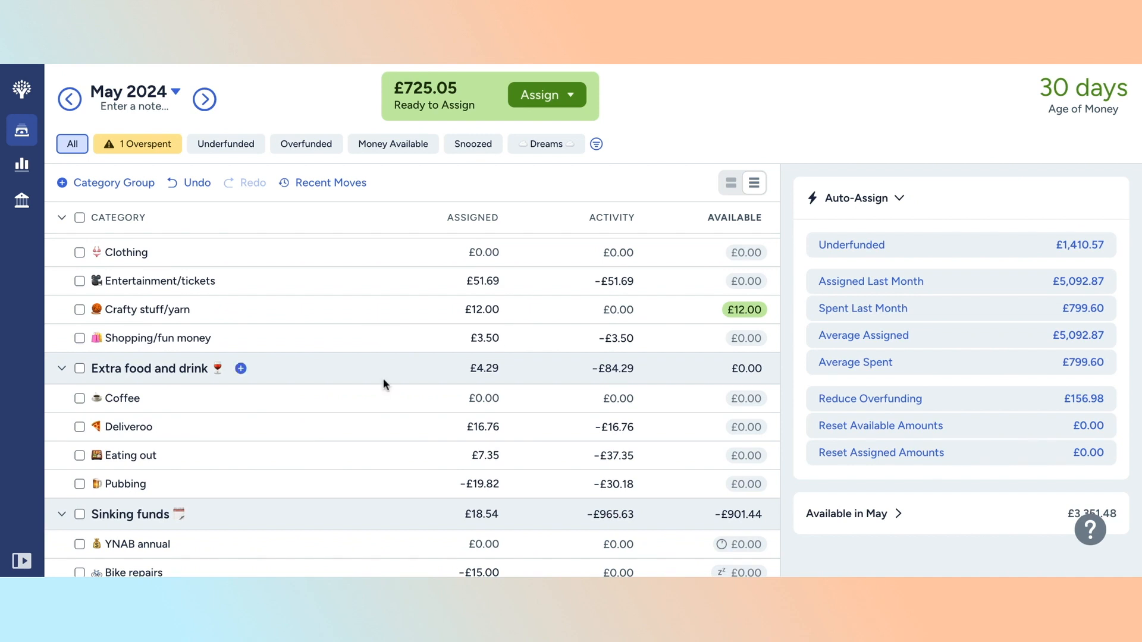
scroll(429, 367, "down", 8)
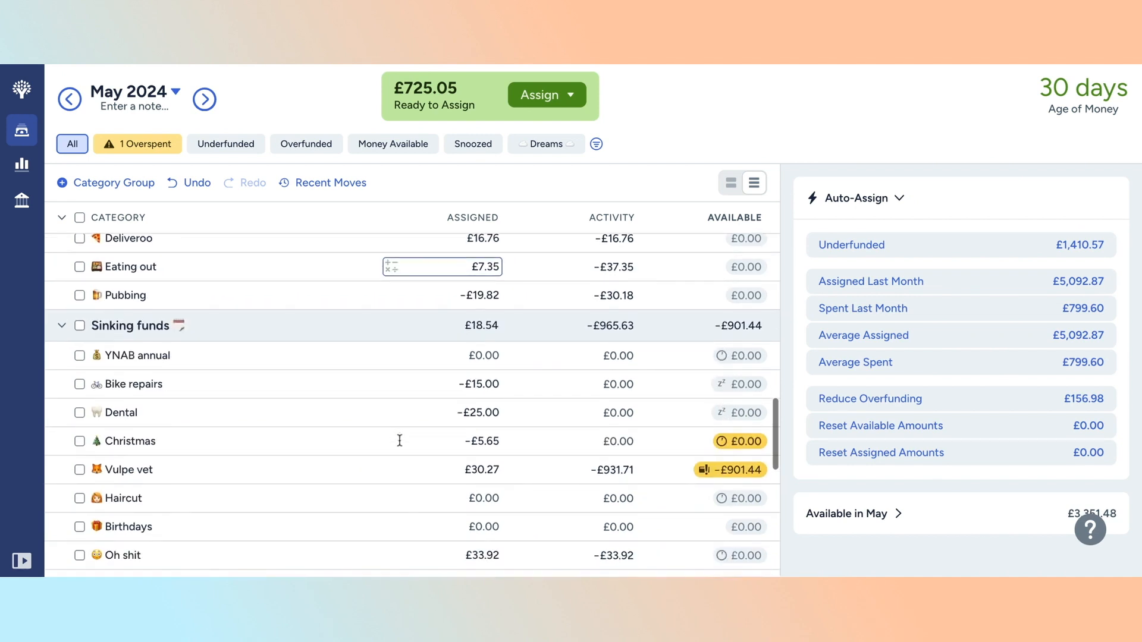
scroll(412, 405, "up", 2)
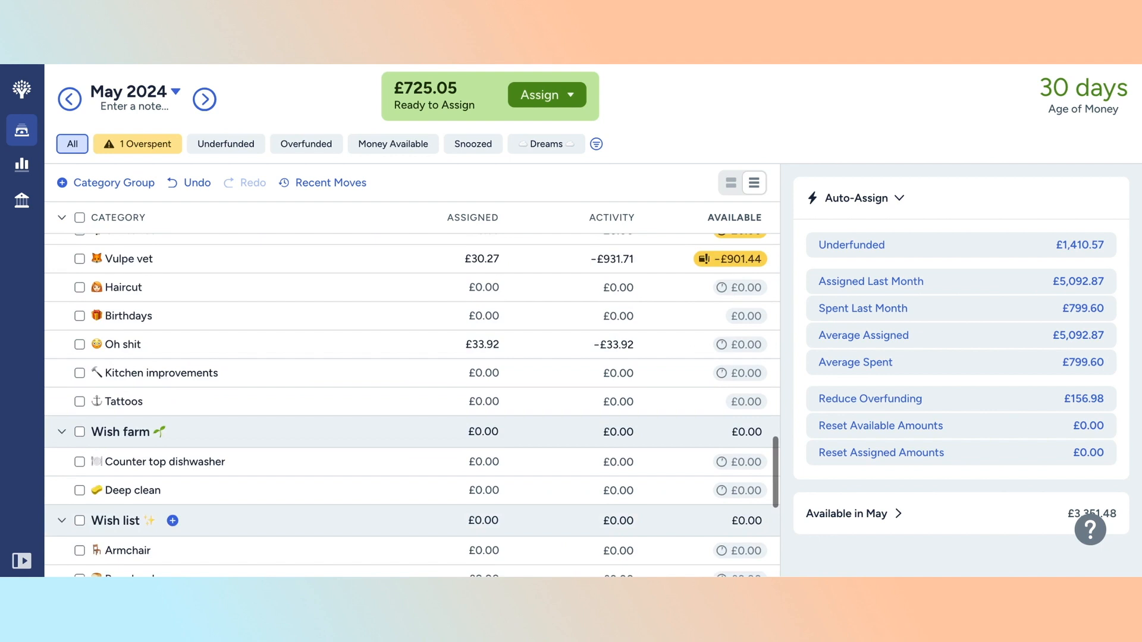
scroll(437, 460, "up", 6)
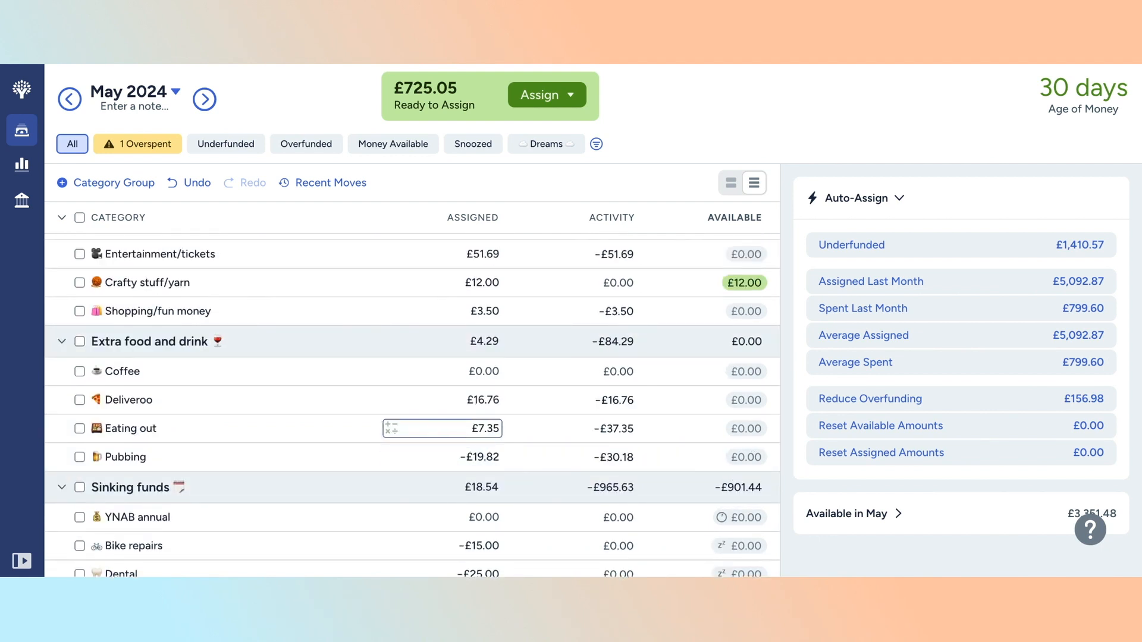
scroll(402, 381, "down", 1)
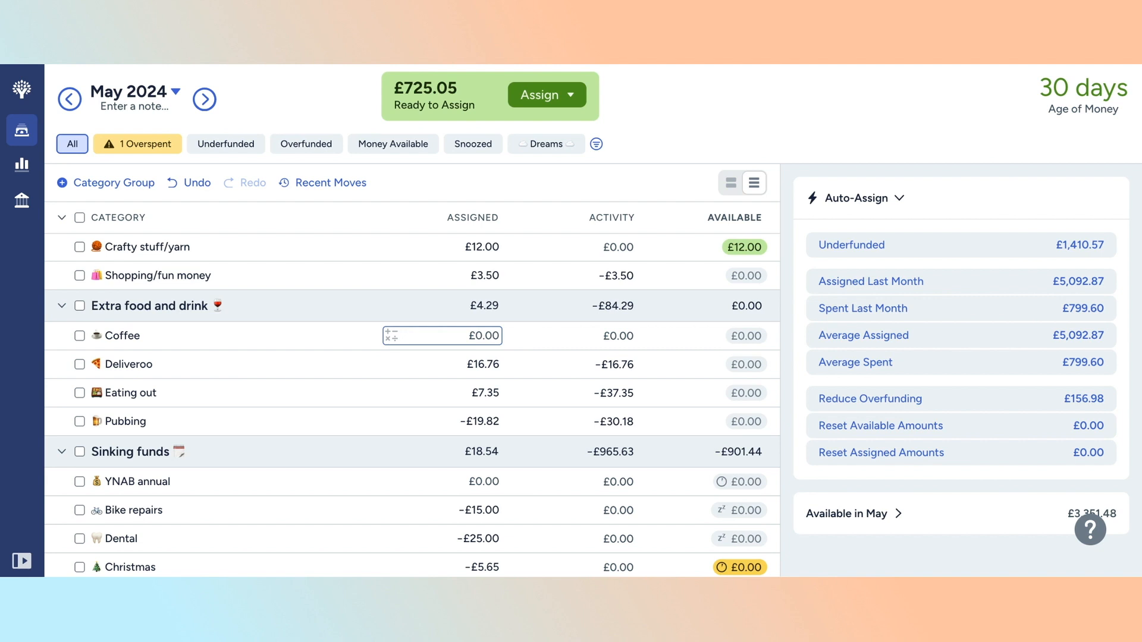
scroll(446, 354, "up", 3)
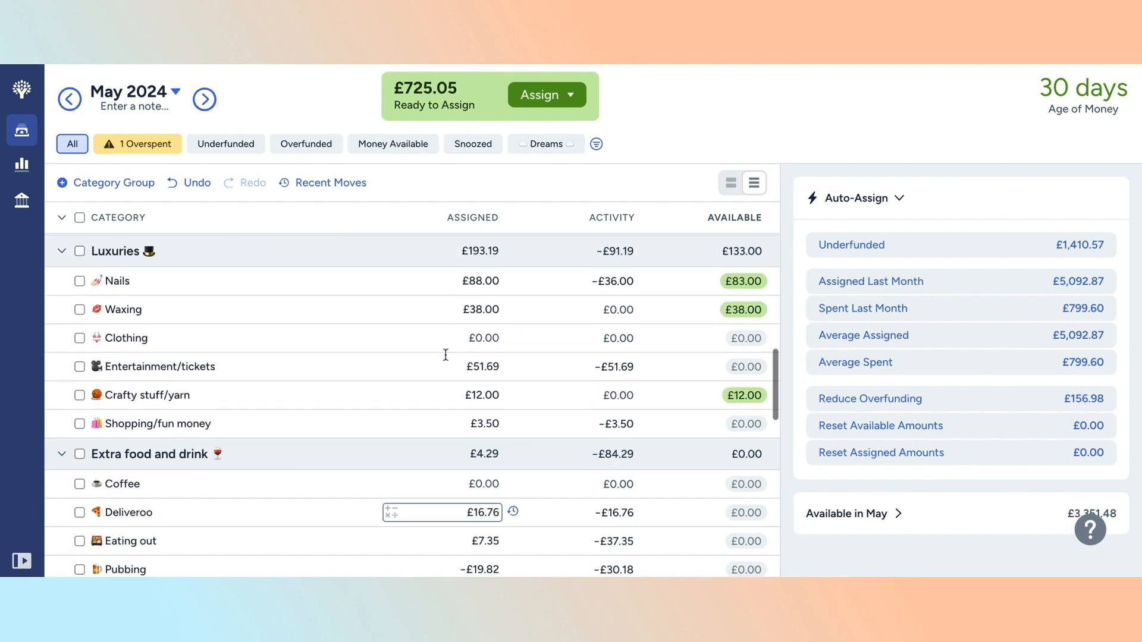
left_click(497, 424)
left_click(496, 424)
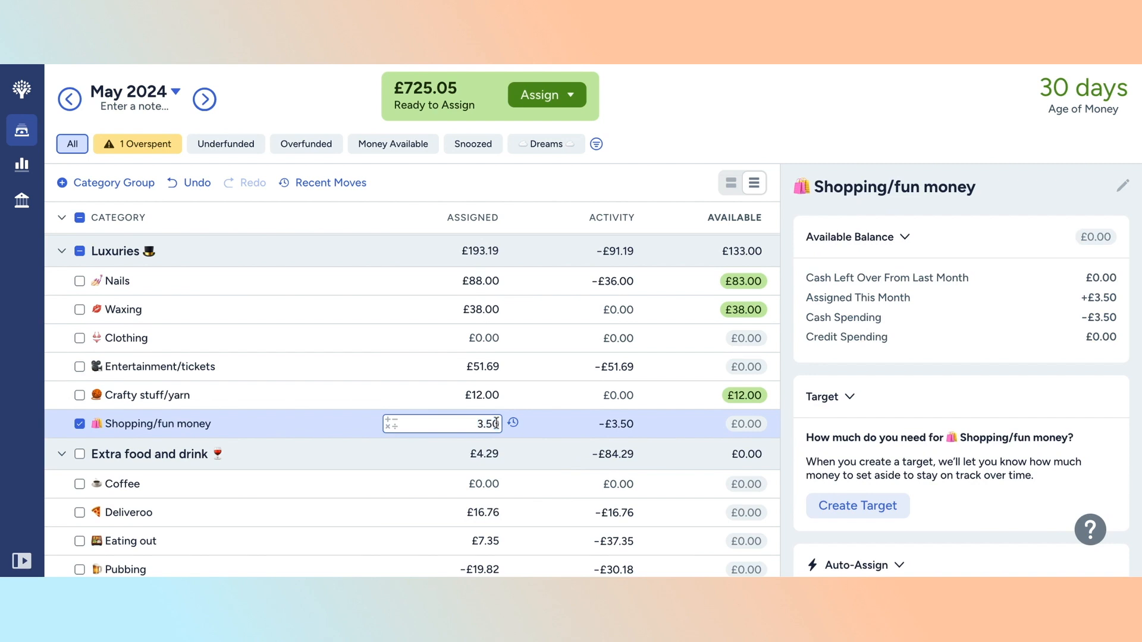
type("+80")
key("Return")
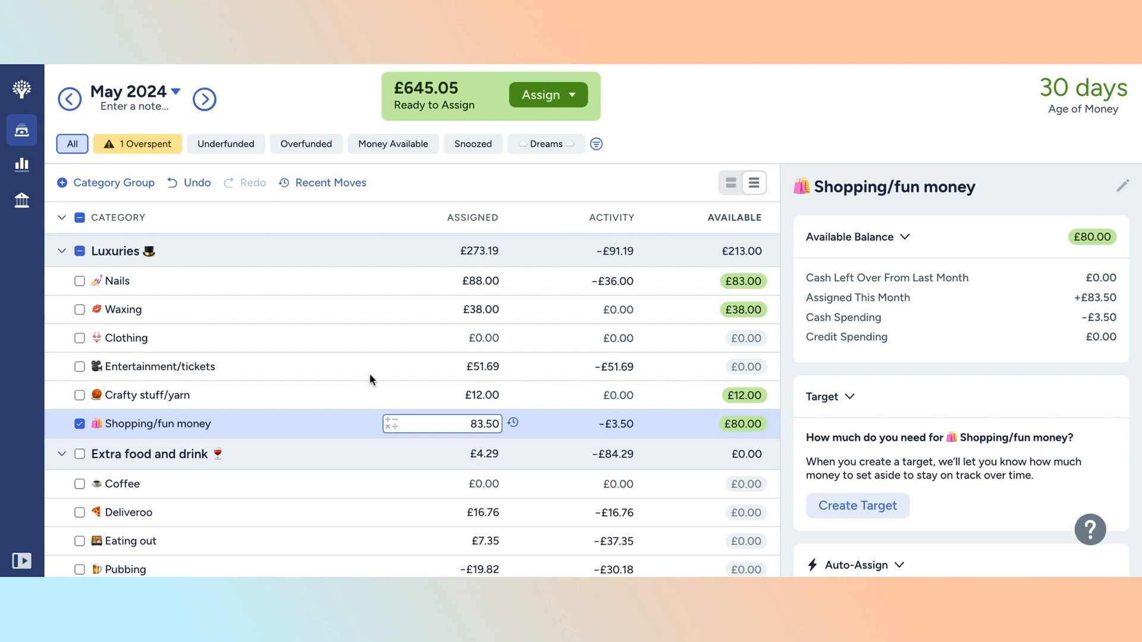
- Assign £7.50 to the Haircut category in the Sinking funds group
scroll(374, 395, "down", 3)
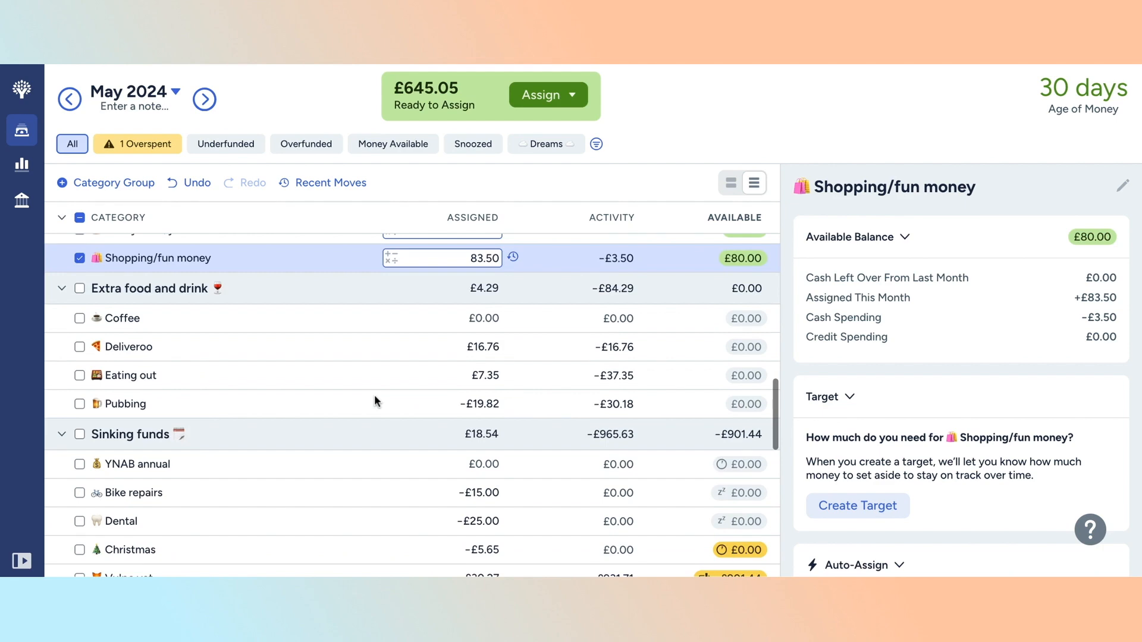
scroll(374, 394, "down", 7)
scroll(374, 390, "down", 5)
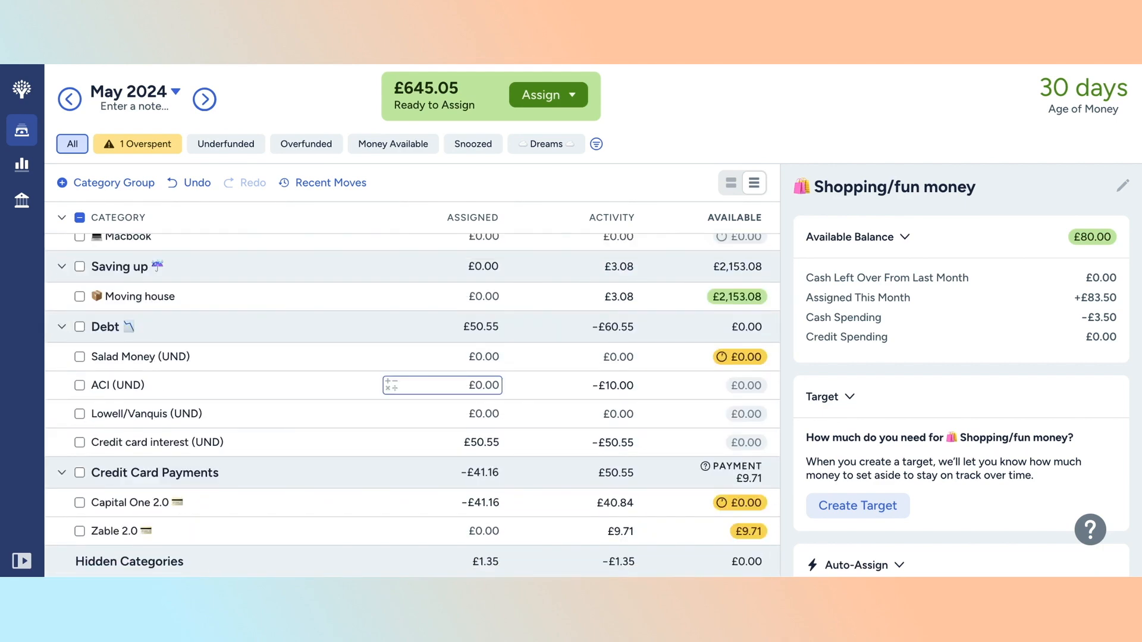
scroll(373, 390, "up", 3)
scroll(370, 278, "up", 5)
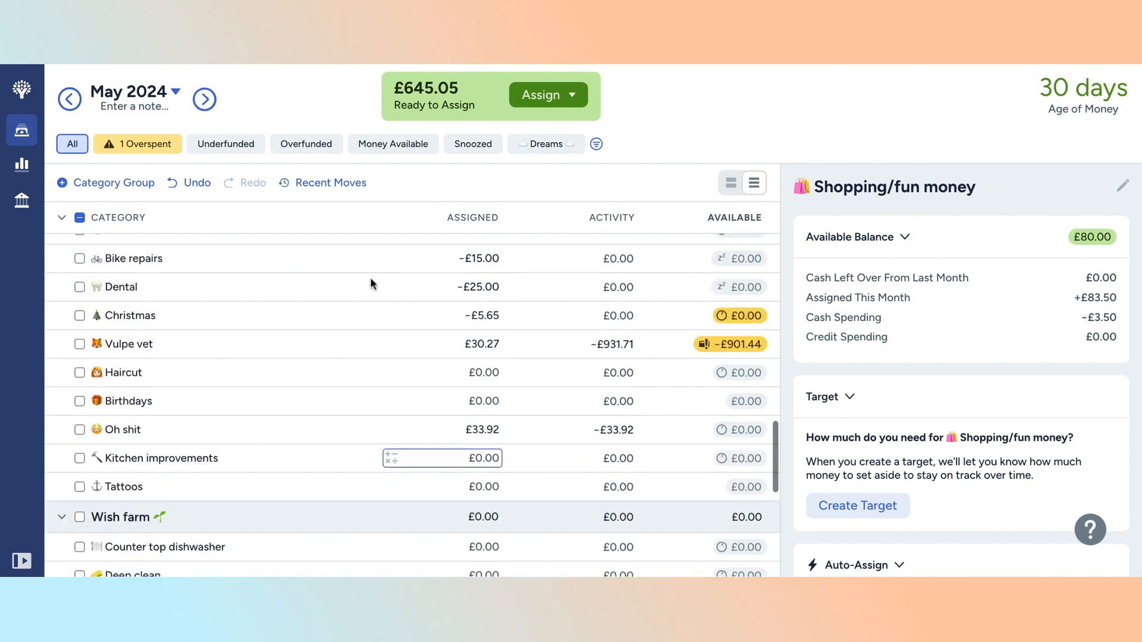
left_click(460, 373)
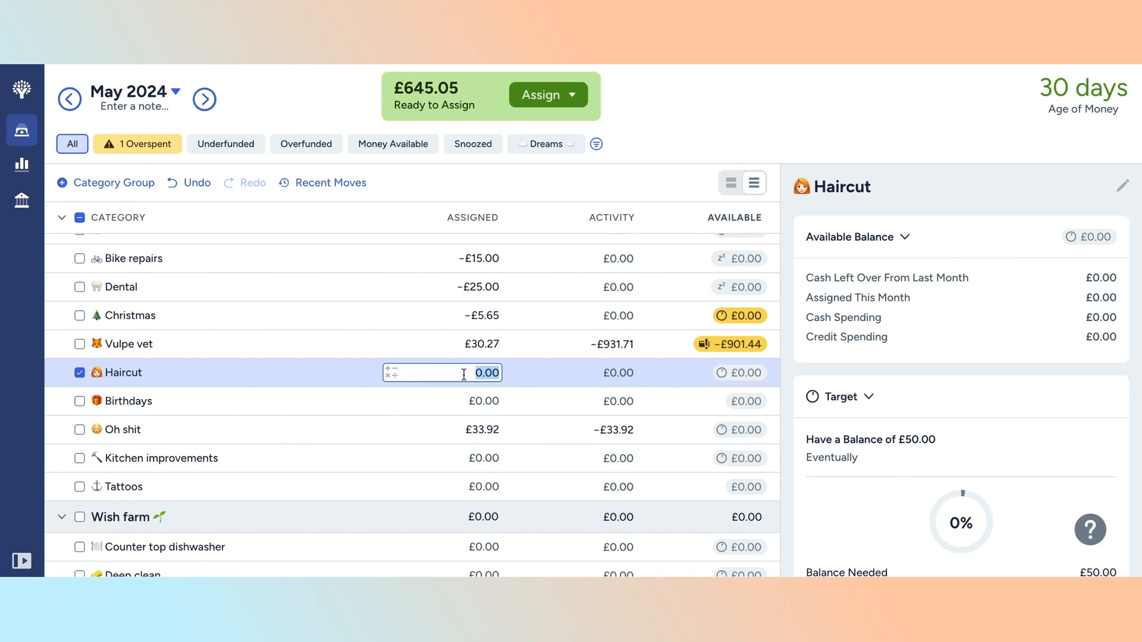
type("7.50")
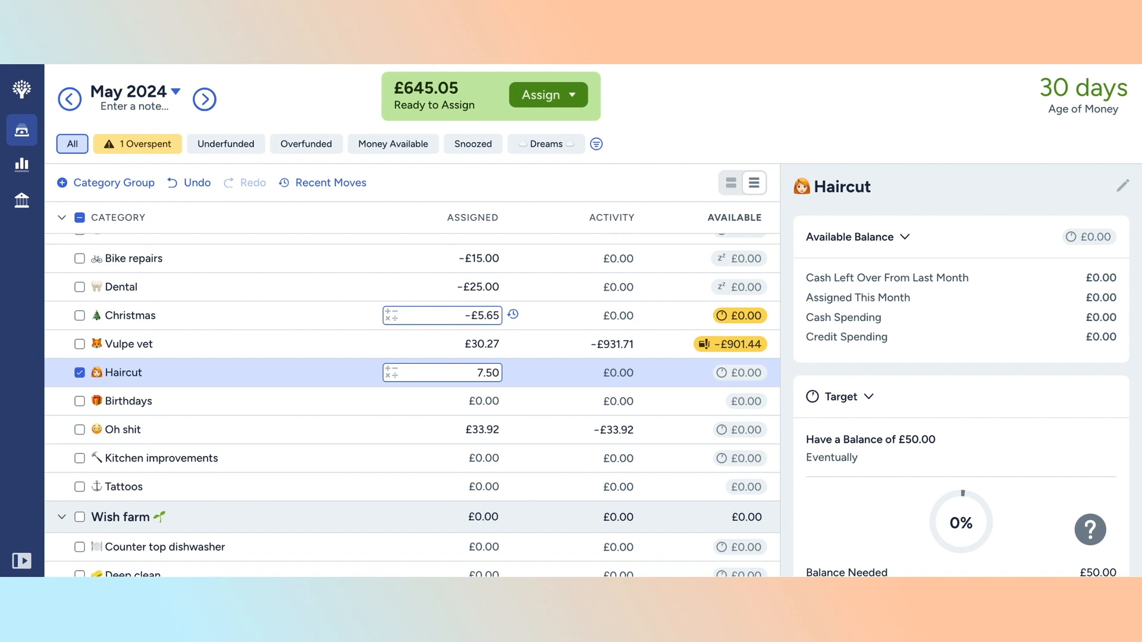
key("Return")
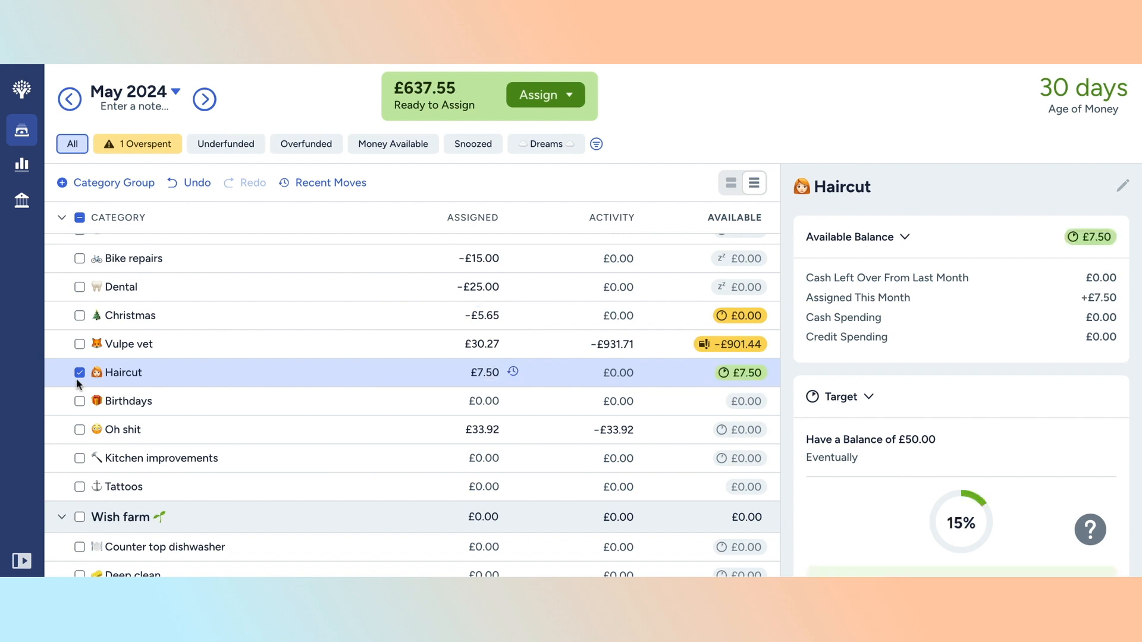
left_click(78, 374)
scroll(376, 366, "up", 1)
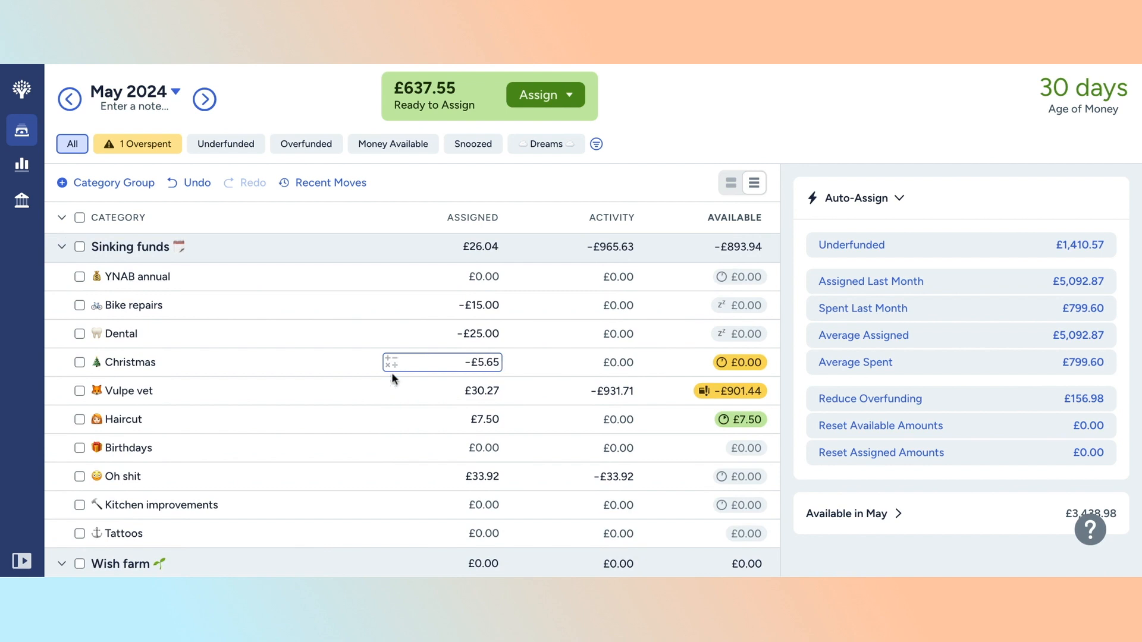
scroll(443, 324, "up", 2)
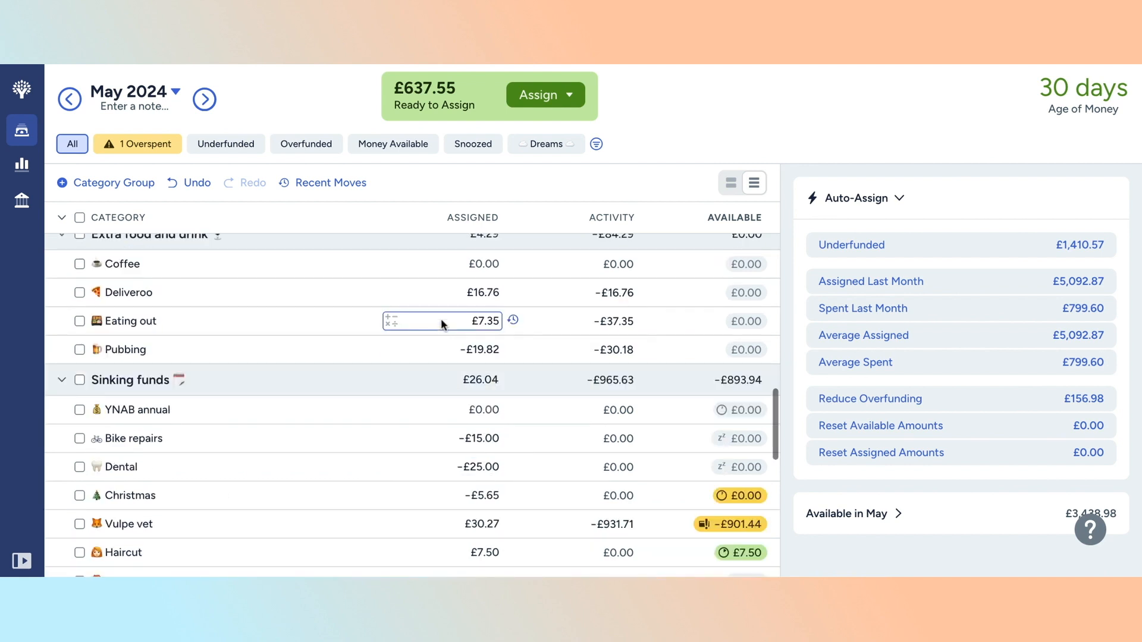
scroll(443, 325, "up", 1)
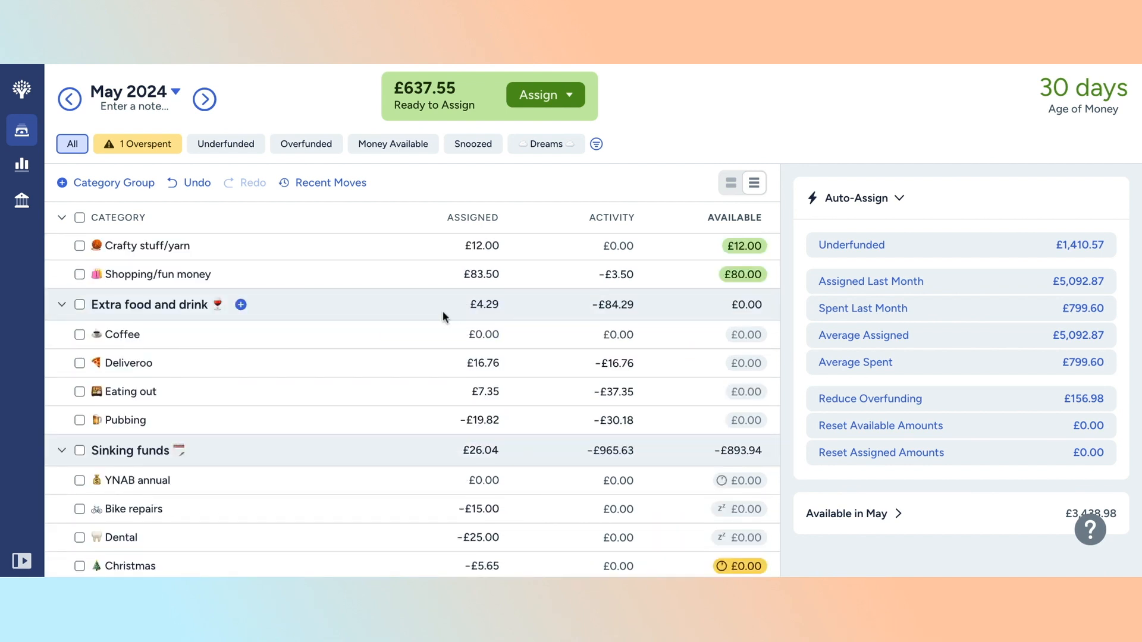
scroll(459, 371, "up", 2)
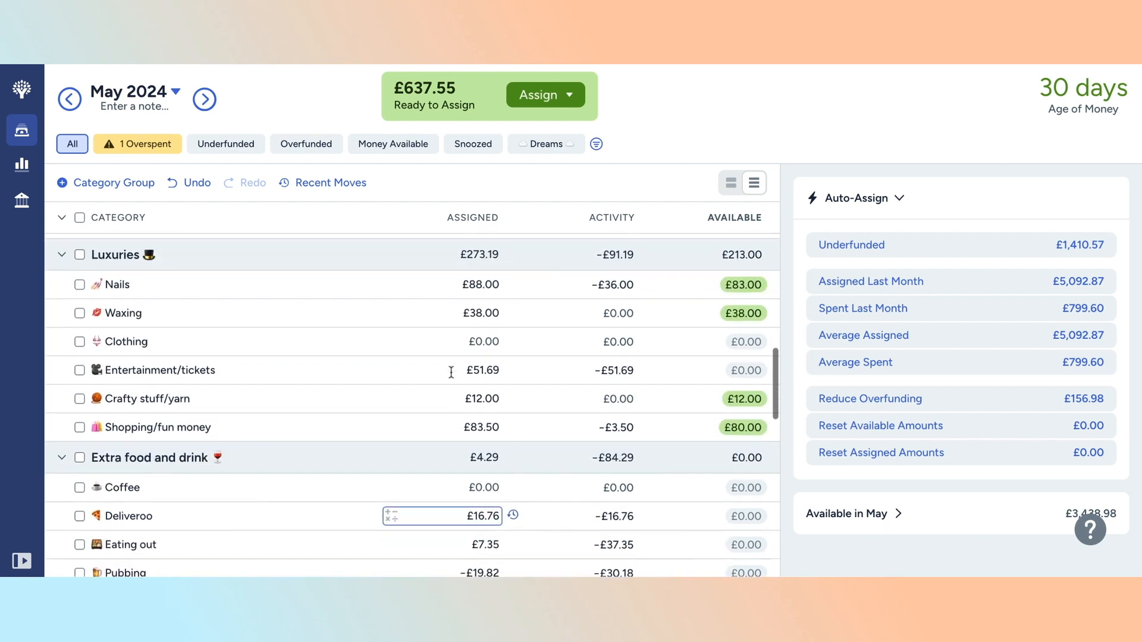
- Increase the amount assigned to Shopping/fun money in the Luxuries group by £14
scroll(386, 384, "down", 1)
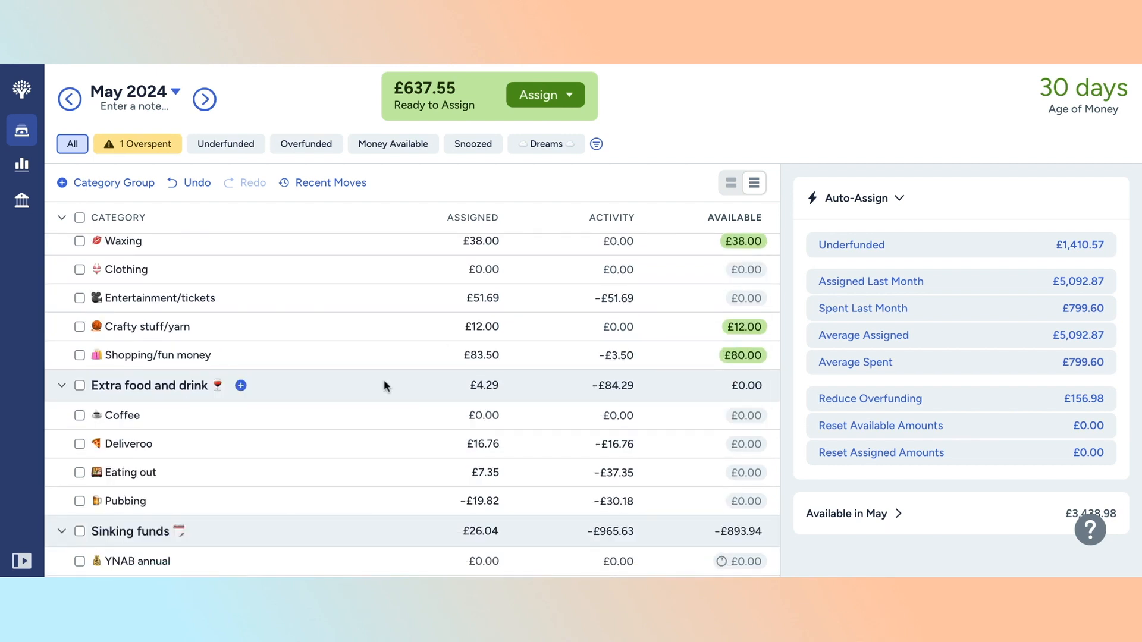
scroll(383, 385, "up", 1)
left_click(465, 421)
left_click(496, 416)
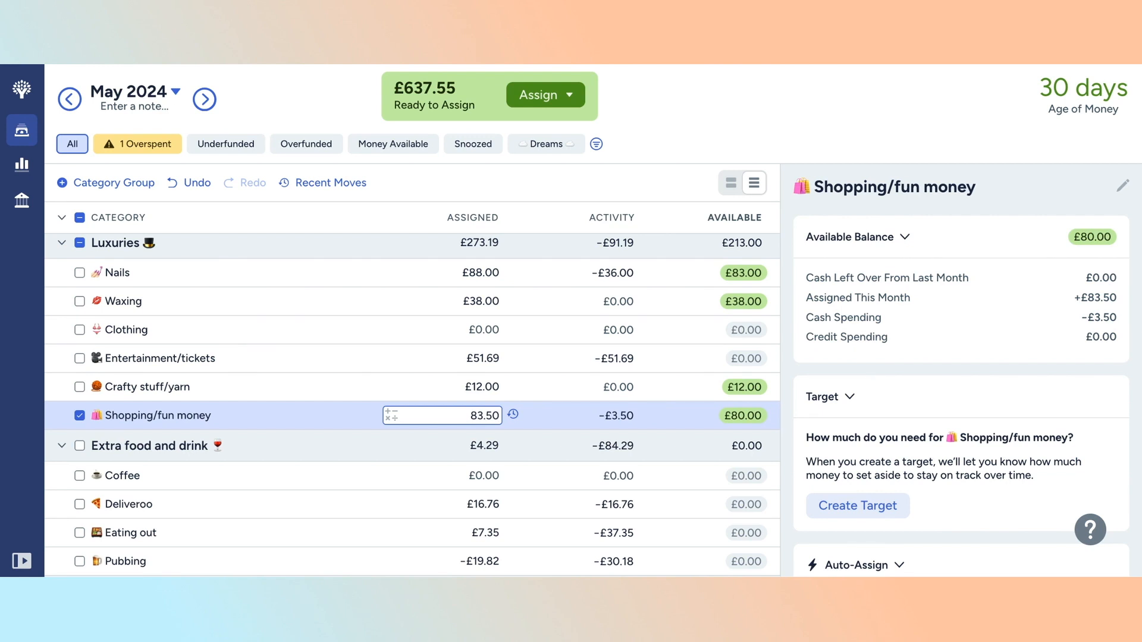
type("+14")
key("Return")
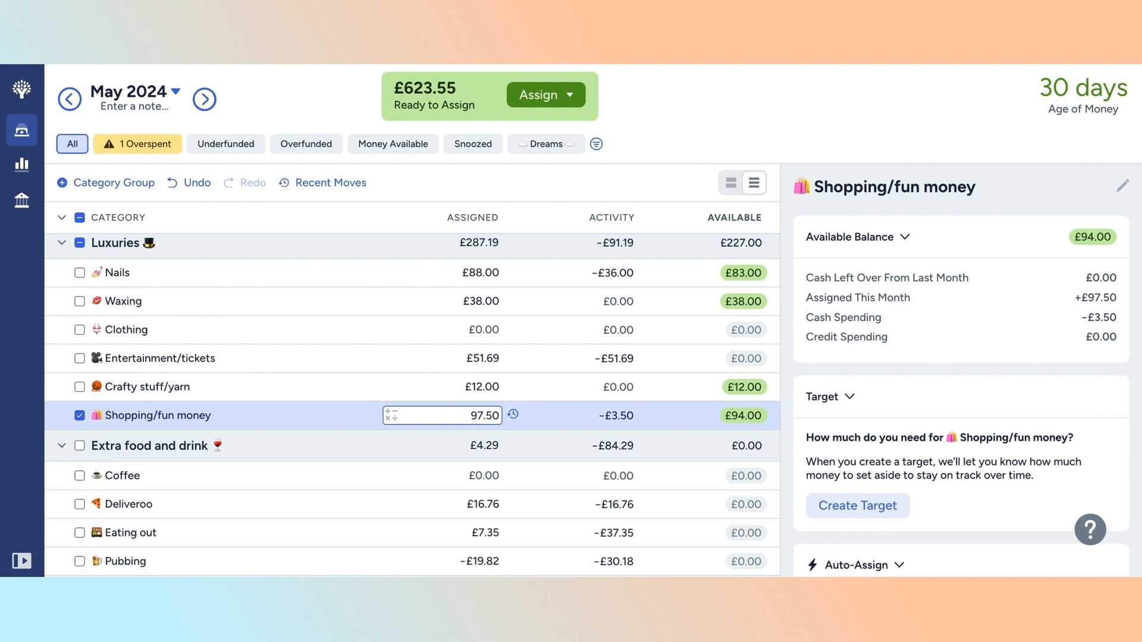
- Create a new category named "Vulpe misc" in the Vulpe group
scroll(381, 377, "up", 4)
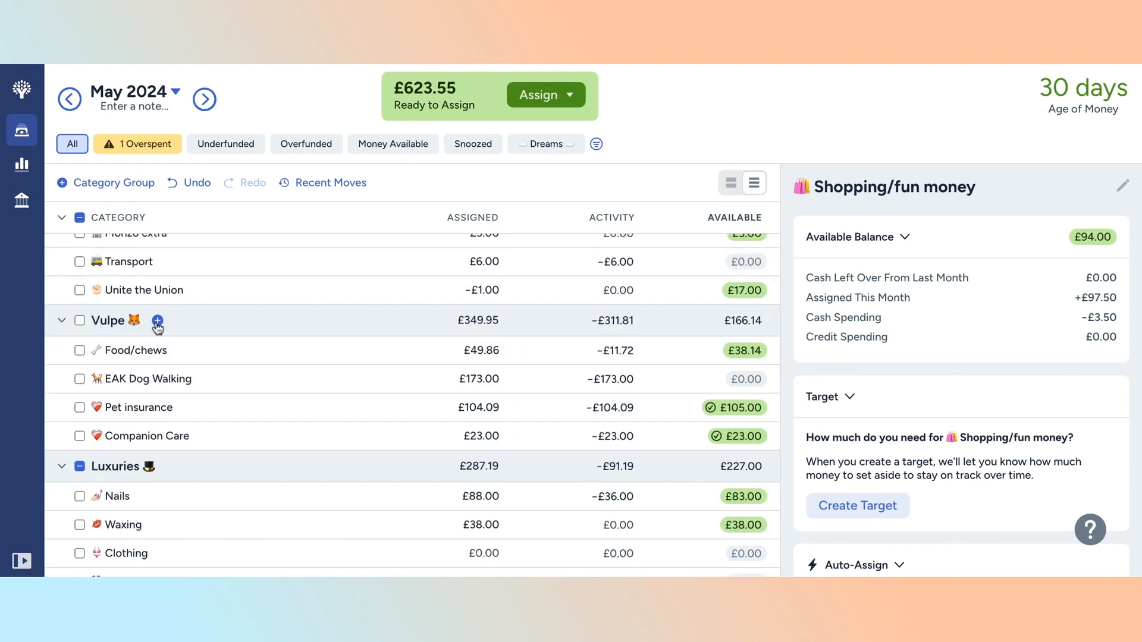
left_click(160, 325)
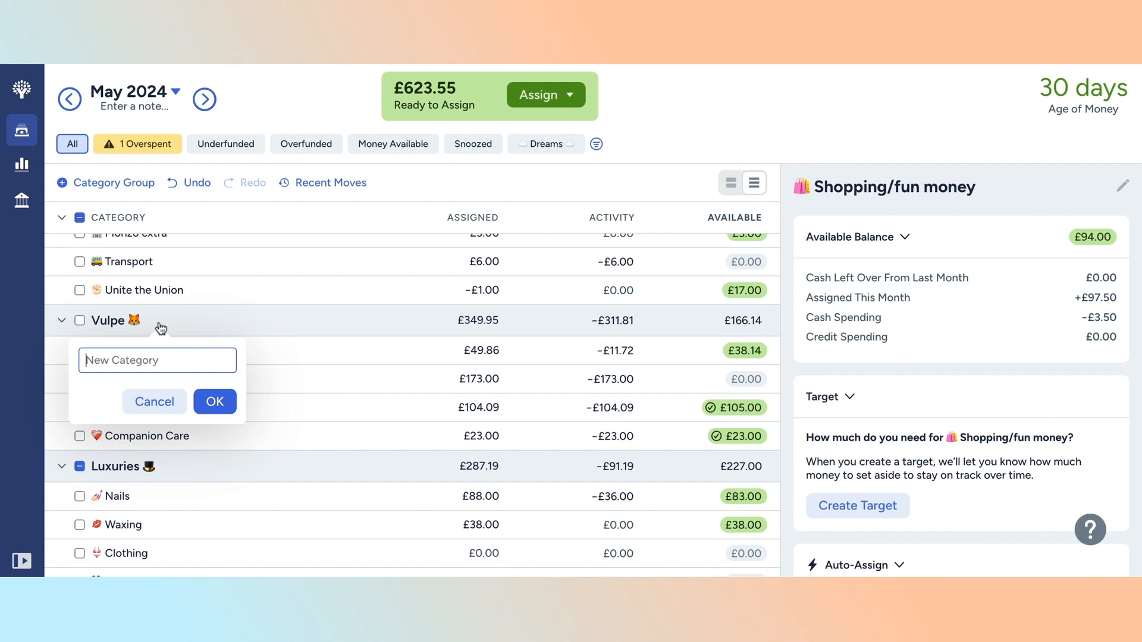
type("Vulpe misc")
left_click(215, 404)
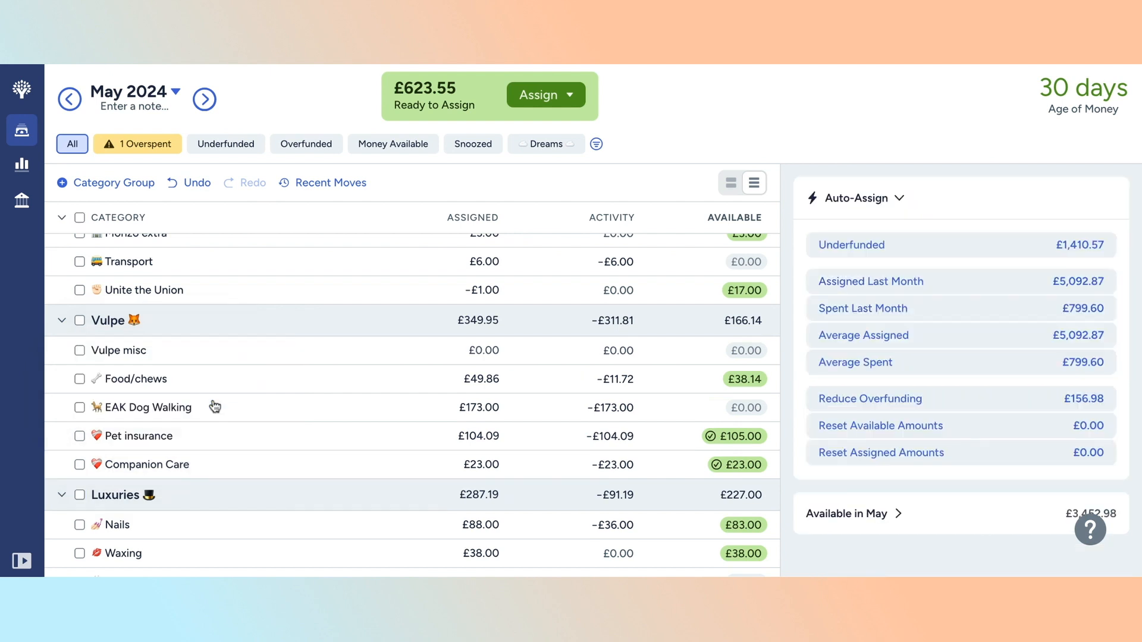
- Move the Vulpe misc category to the end of the Vulpe group, below Companion Care
left_click_drag(141, 355, 140, 436)
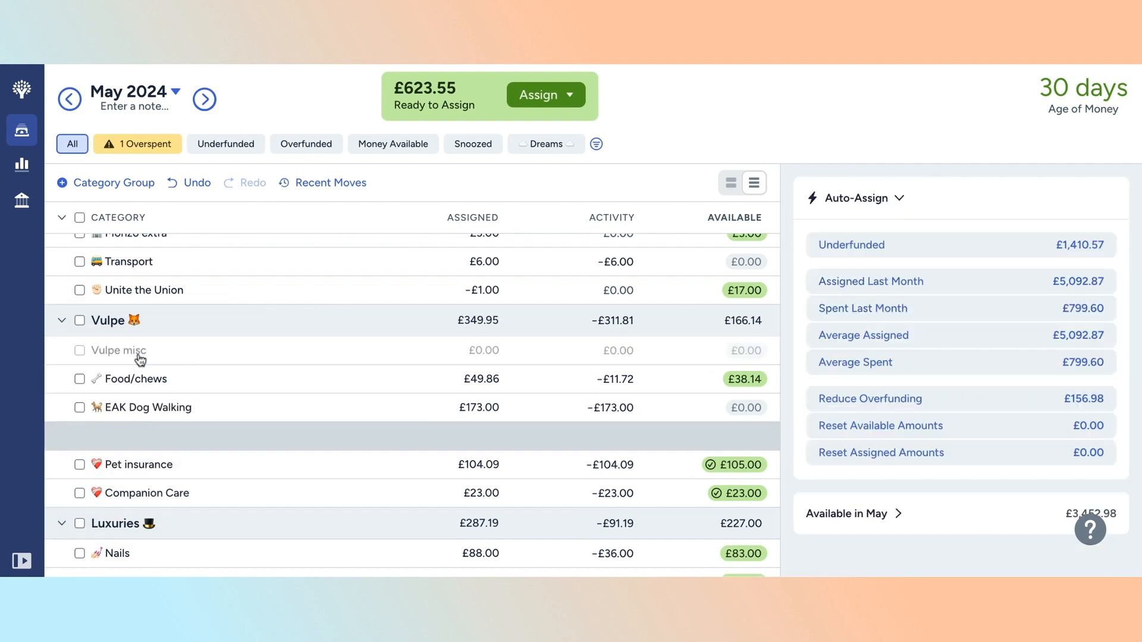
left_click_drag(141, 359, 133, 408)
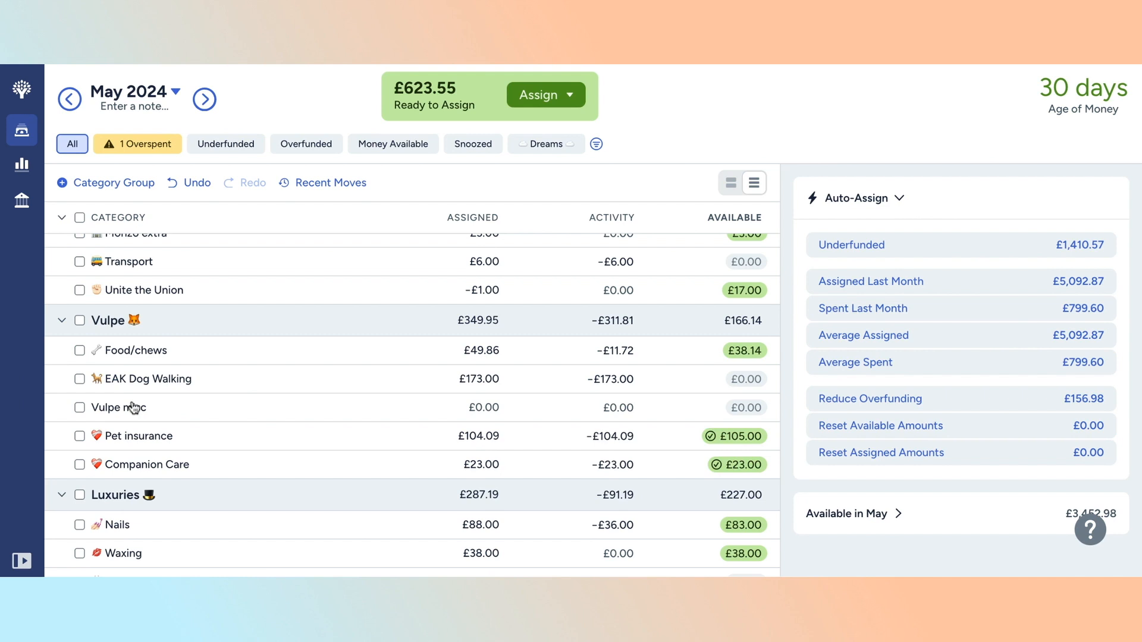
left_click(131, 465)
left_click_drag(129, 407, 132, 465)
- Add a bone emoji in front of the Vulpe misc category name
left_click(124, 465)
left_click(124, 465)
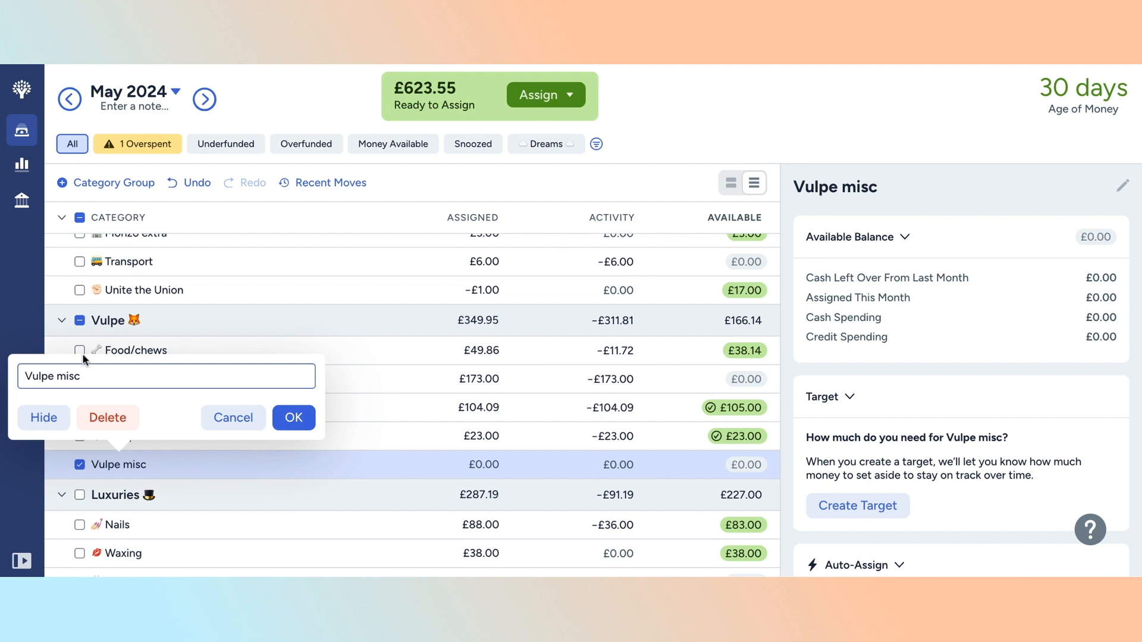
left_click(48, 75)
key("BackSpace")
type("🦴")
left_click(299, 423)
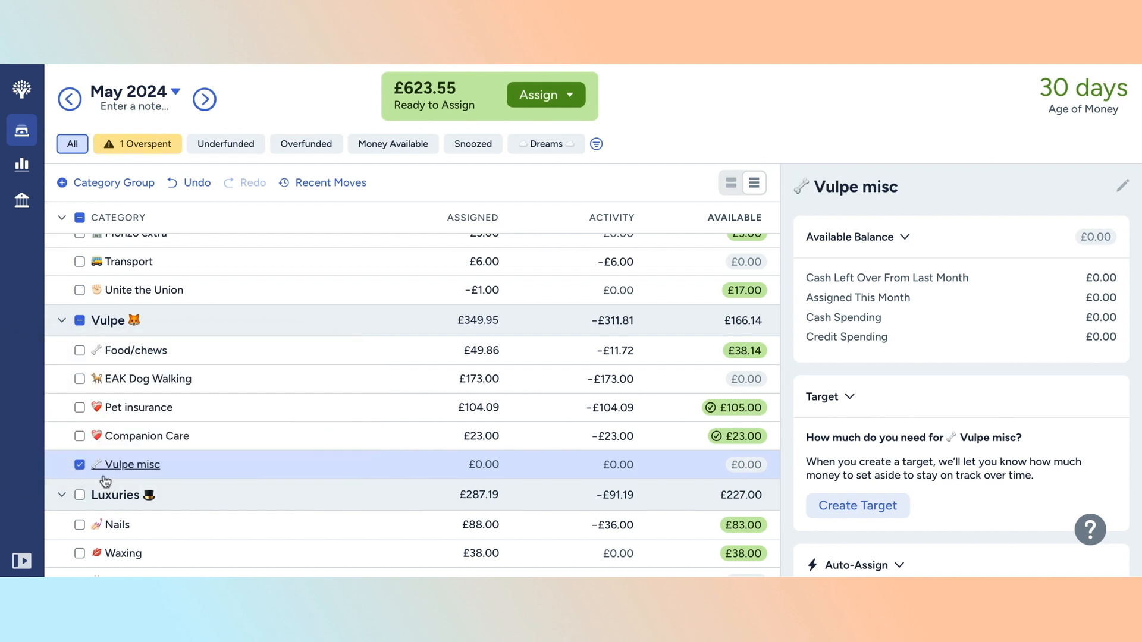
left_click(79, 466)
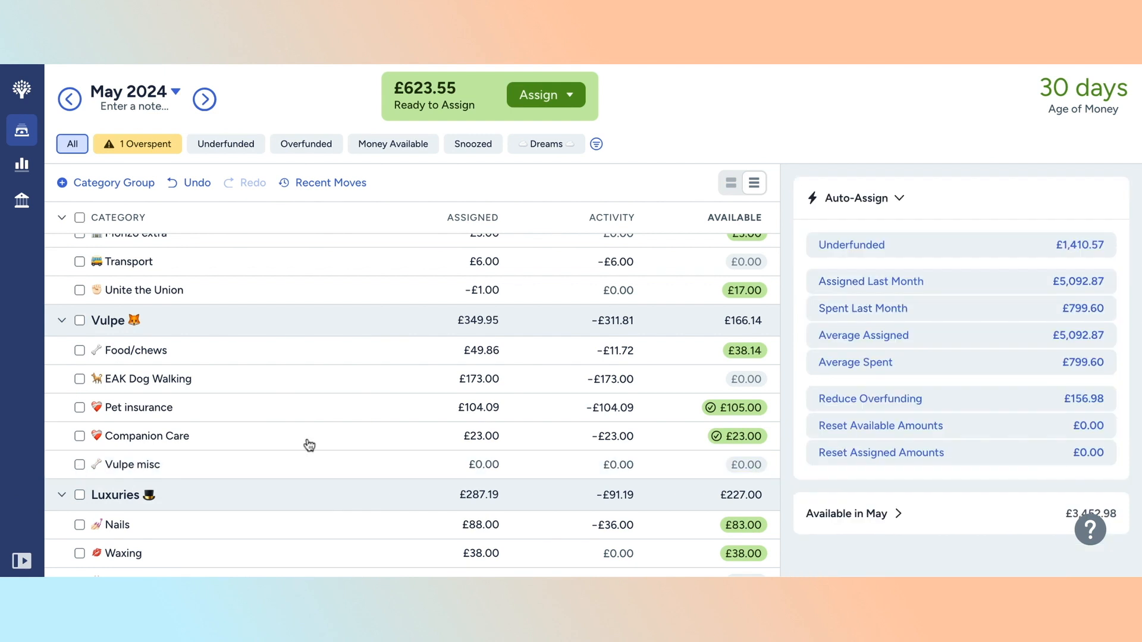
- Assign £12 to the Vulpe misc category in the Vulpe group
scroll(308, 445, "down", 1)
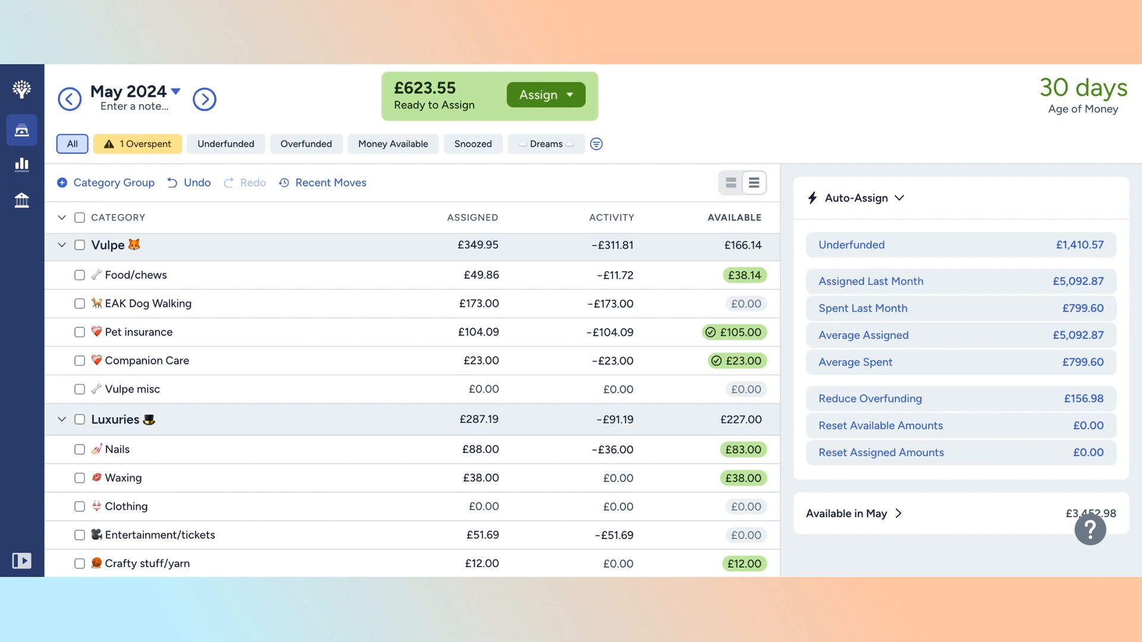
left_click(459, 389)
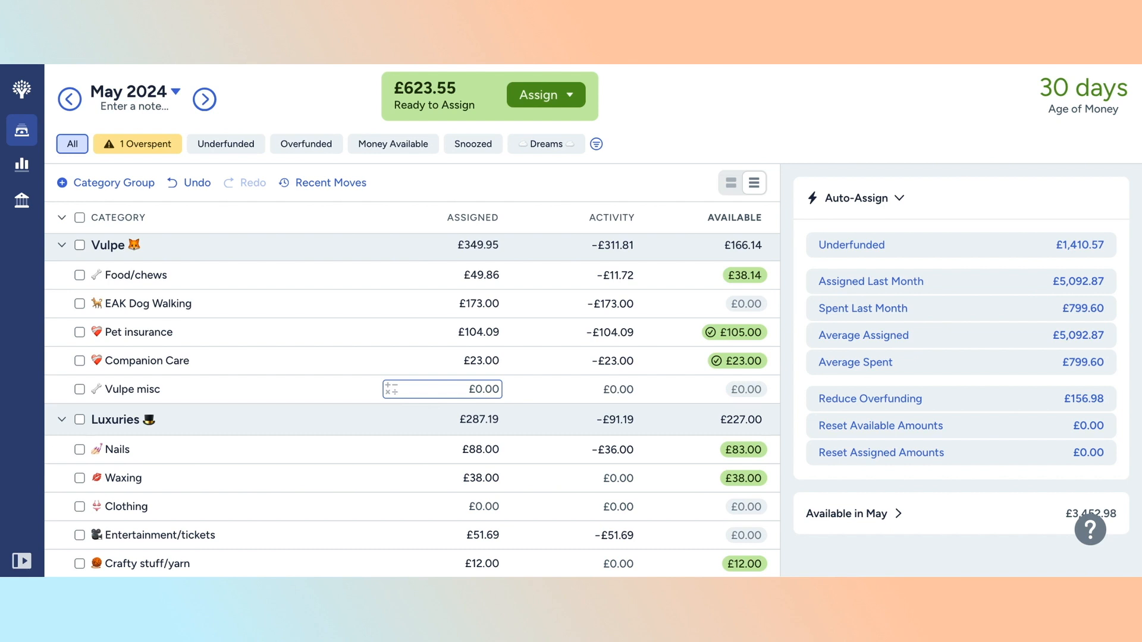
left_click(464, 395)
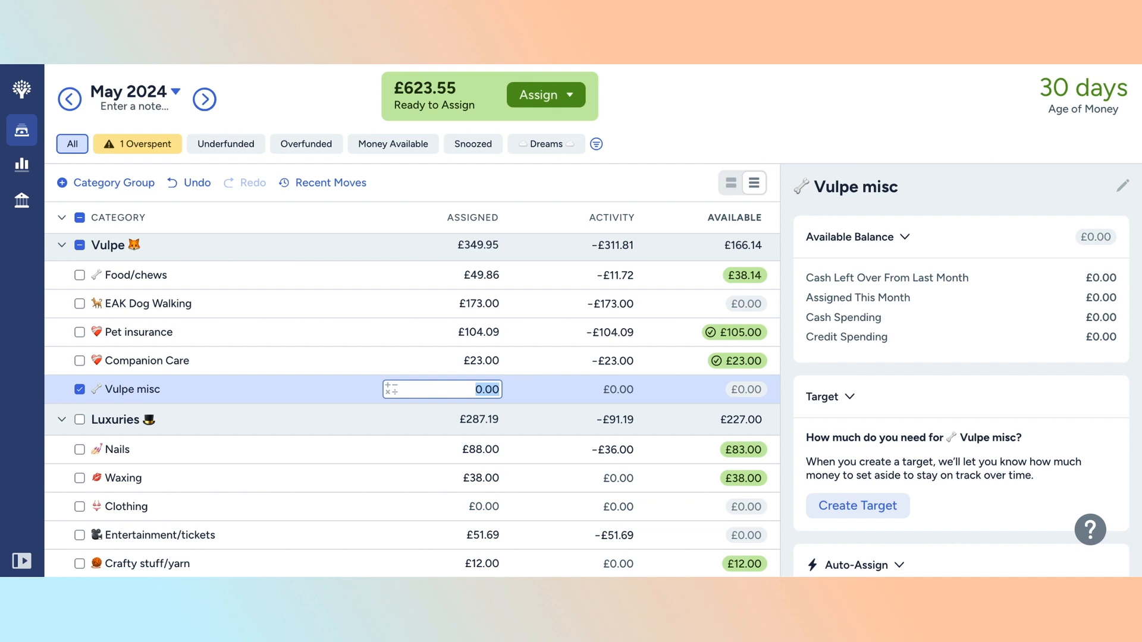
type("12")
key("Return")
left_click(79, 390)
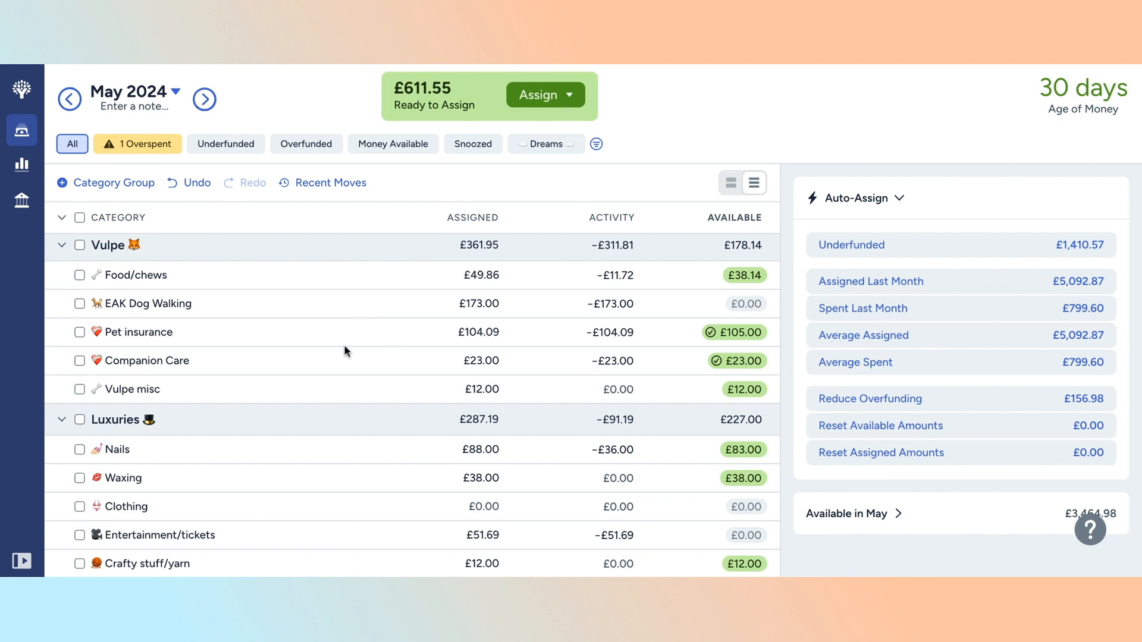
- Review the assigned and available amounts of all category groups from Groceries through to Saving up
scroll(345, 351, "up", 10)
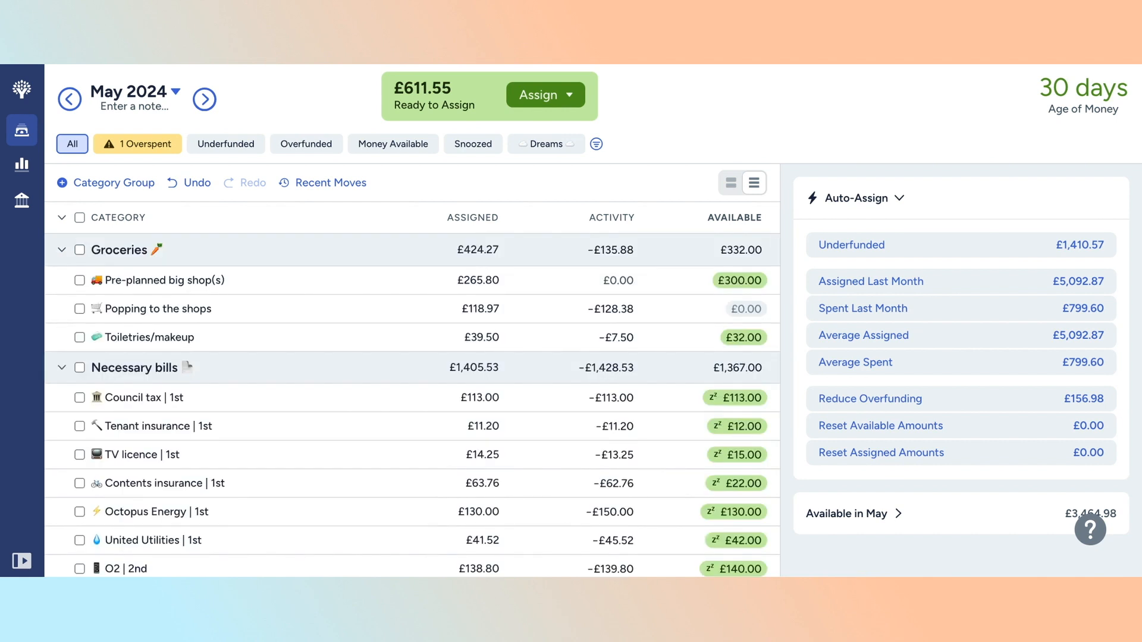
scroll(413, 373, "down", 1)
scroll(412, 373, "down", 1)
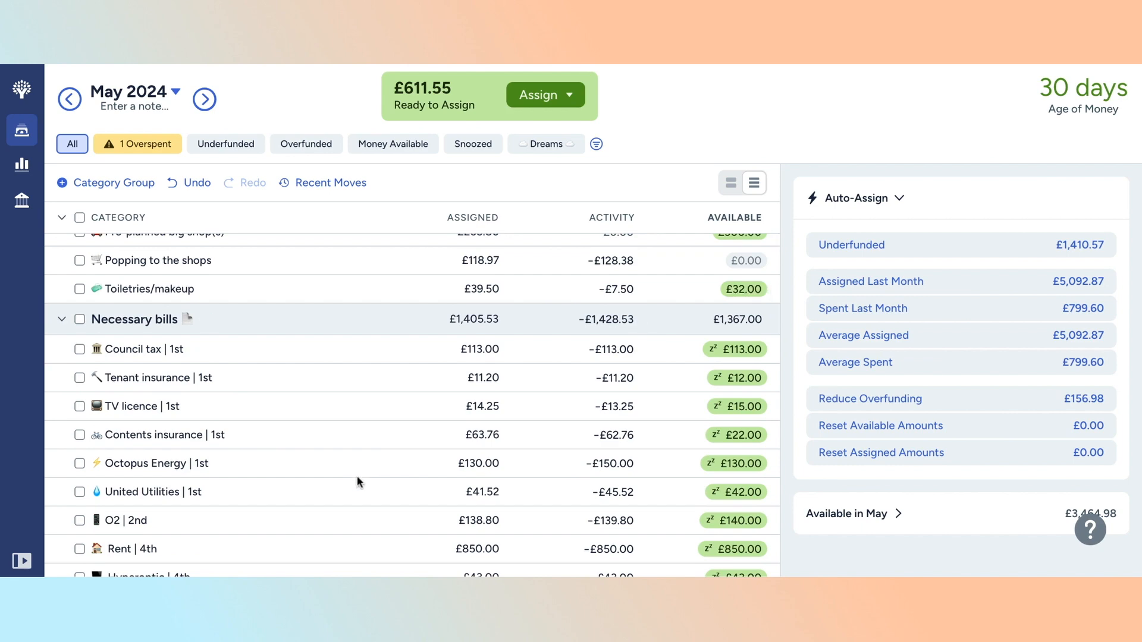
scroll(357, 478, "down", 1)
scroll(357, 479, "down", 2)
left_click(391, 411)
scroll(390, 413, "down", 2)
scroll(392, 416, "down", 8)
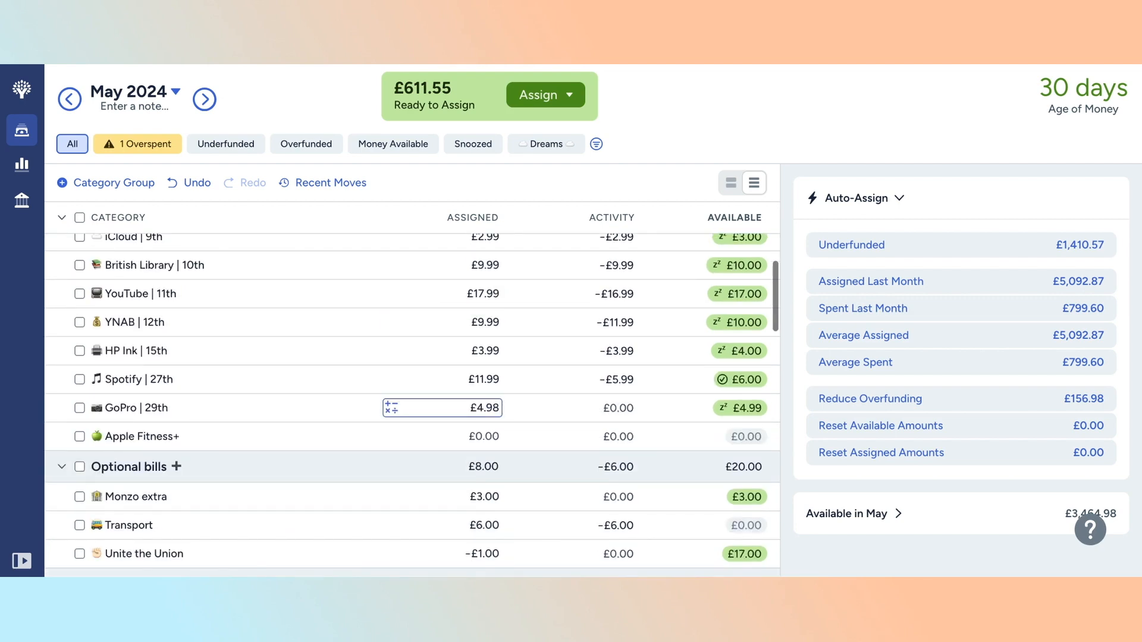
scroll(373, 446, "down", 18)
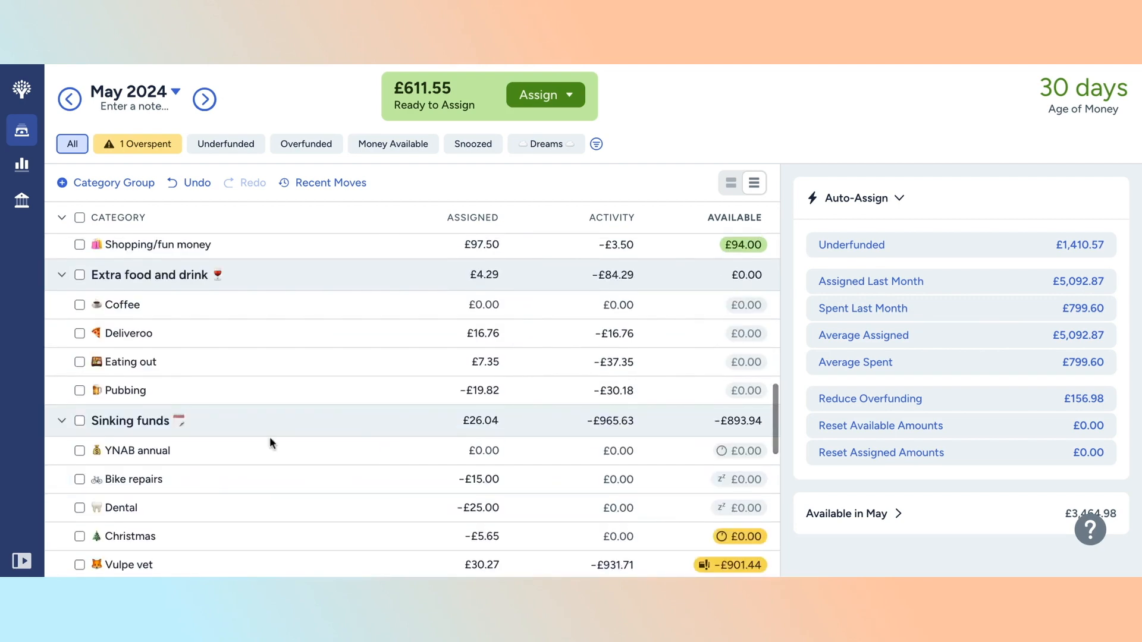
scroll(269, 438, "down", 9)
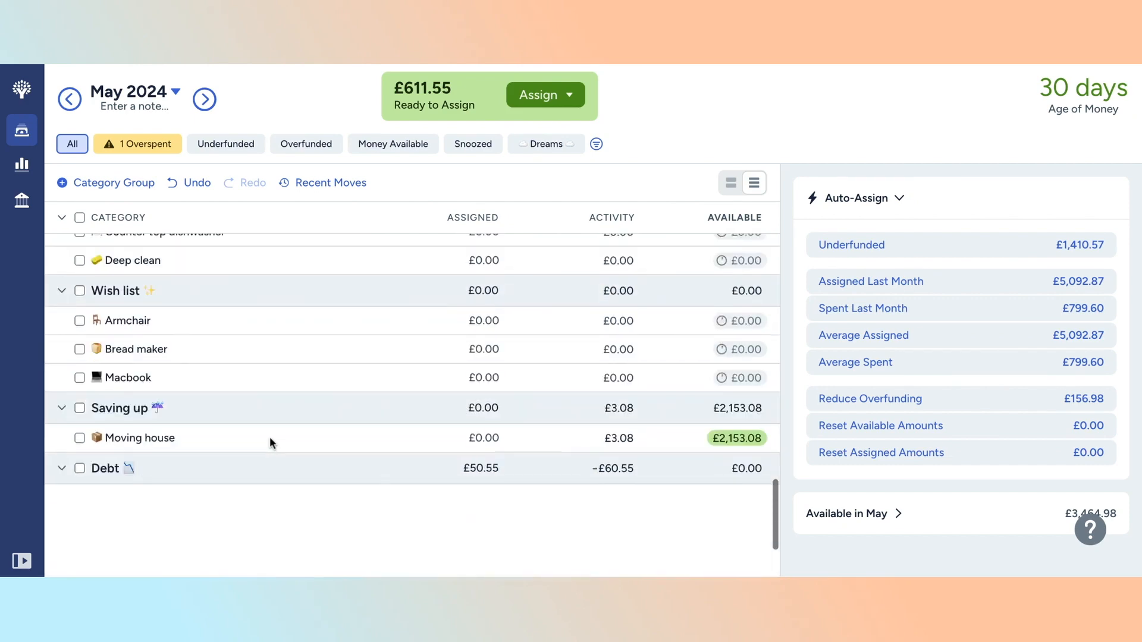
- Assign £102 to Salad Money (UND) and £10 to ACI (UND) in the Debt group
scroll(270, 437, "down", 3)
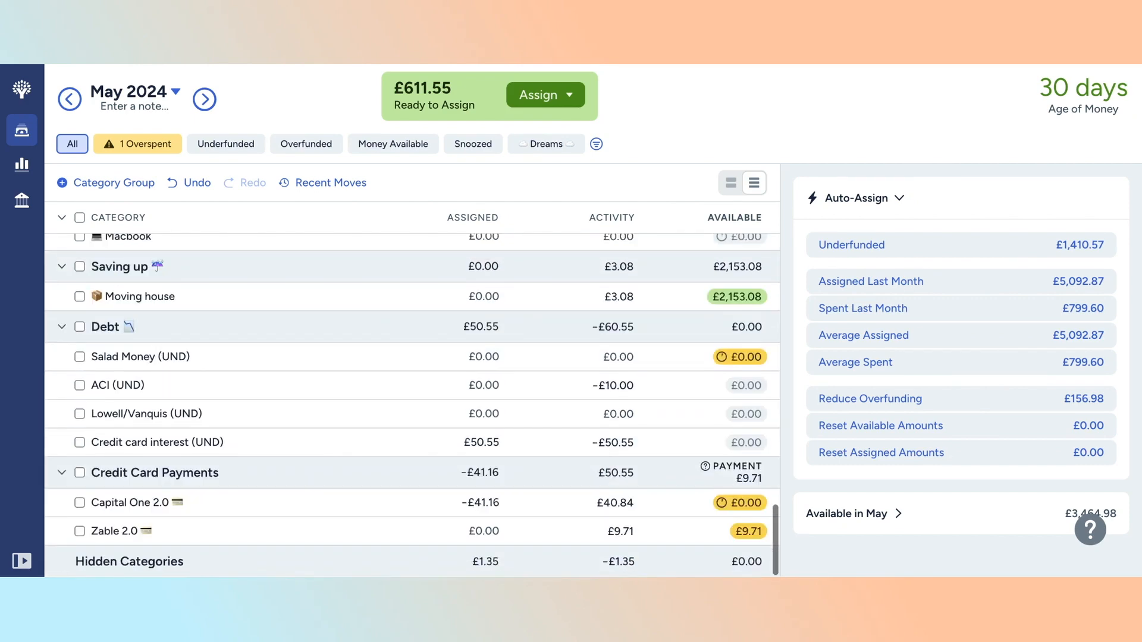
left_click(439, 358)
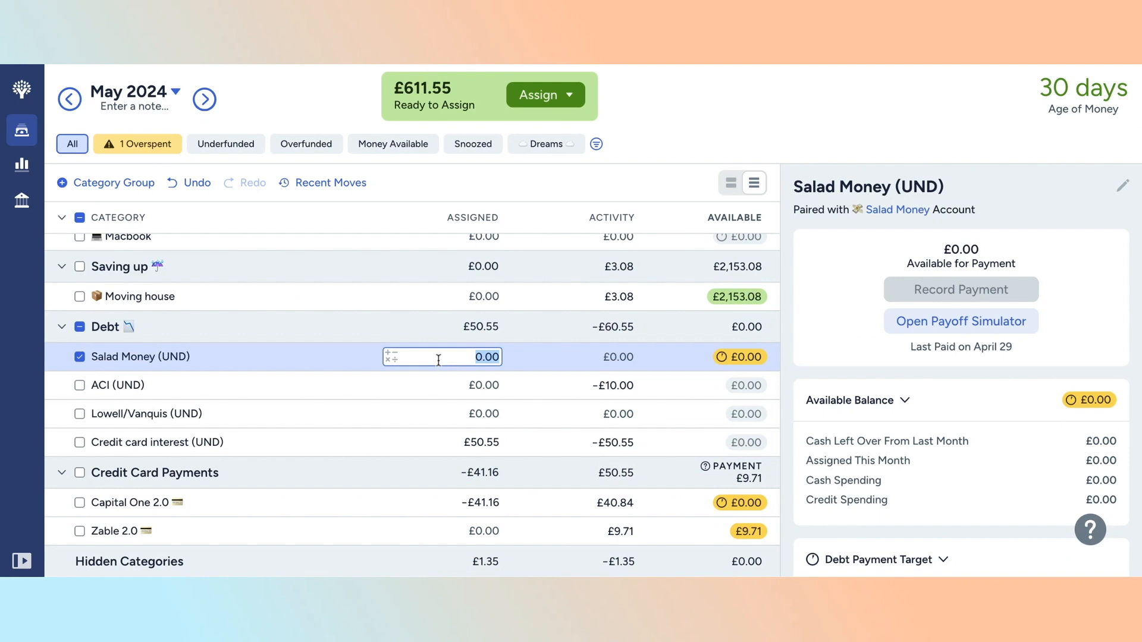
type("102")
left_click(452, 385)
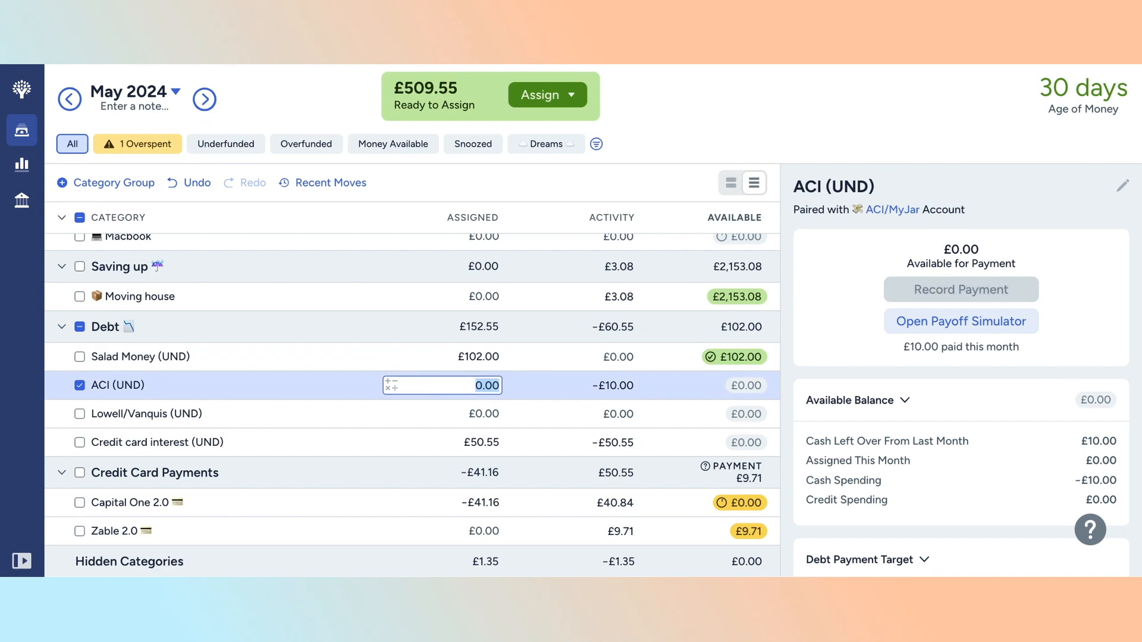
type("10")
key("Return")
- Assign £20 to the Lowell/Vanquis (UND) category in the Debt group
left_click(444, 411)
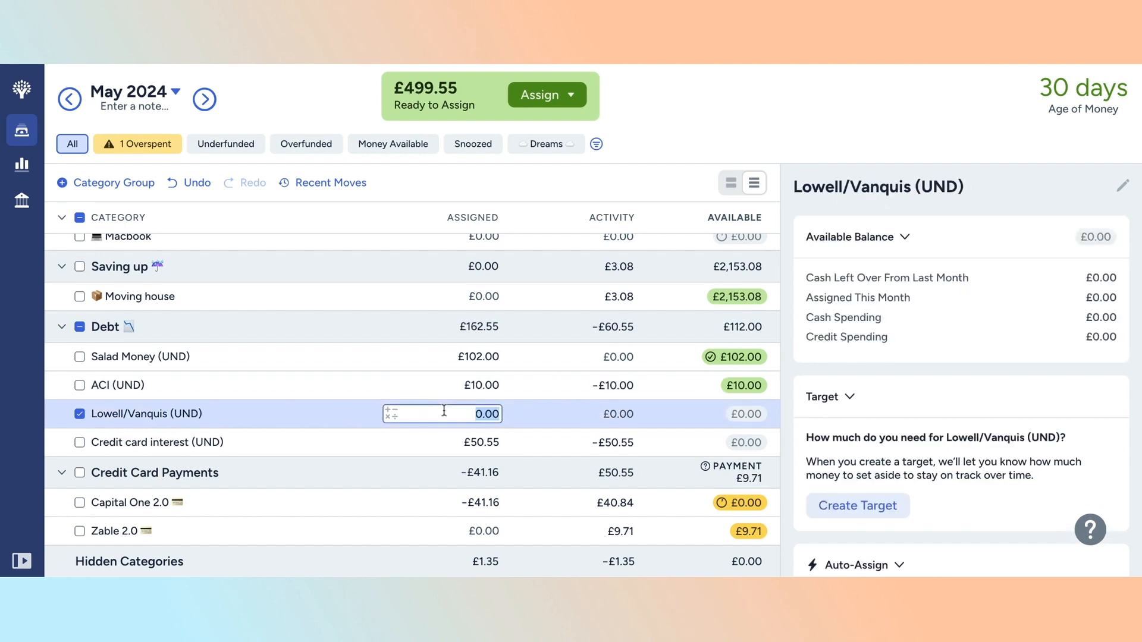
type("20")
key("Return")
- Add £85 to the amount assigned to Capital One 2.0 under Credit Card Payments
left_click(442, 441)
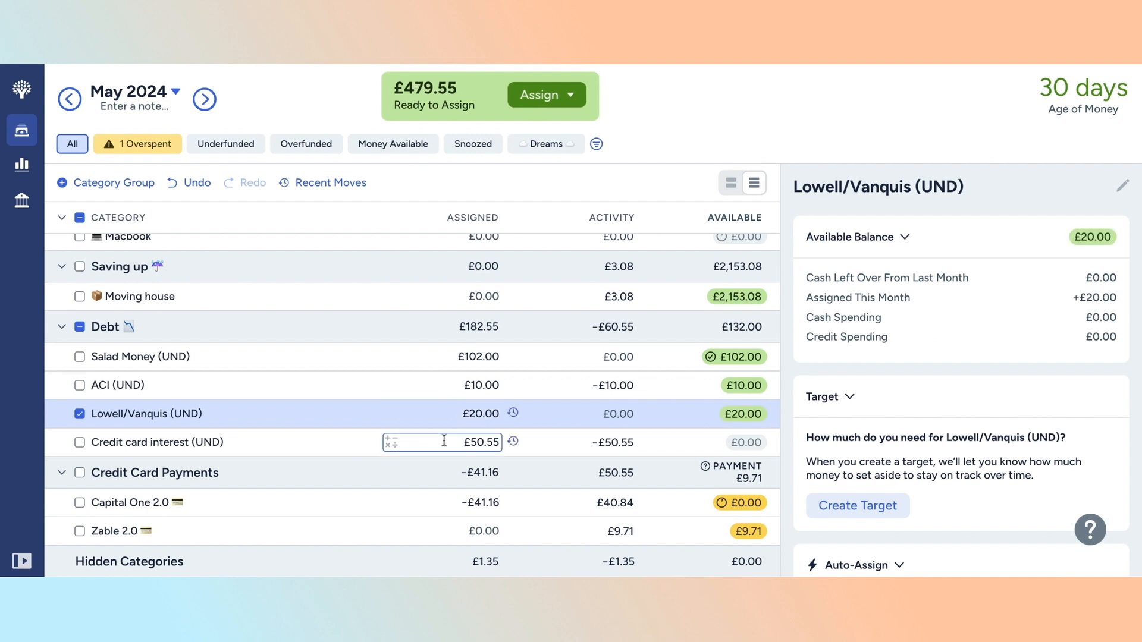
left_click(446, 502)
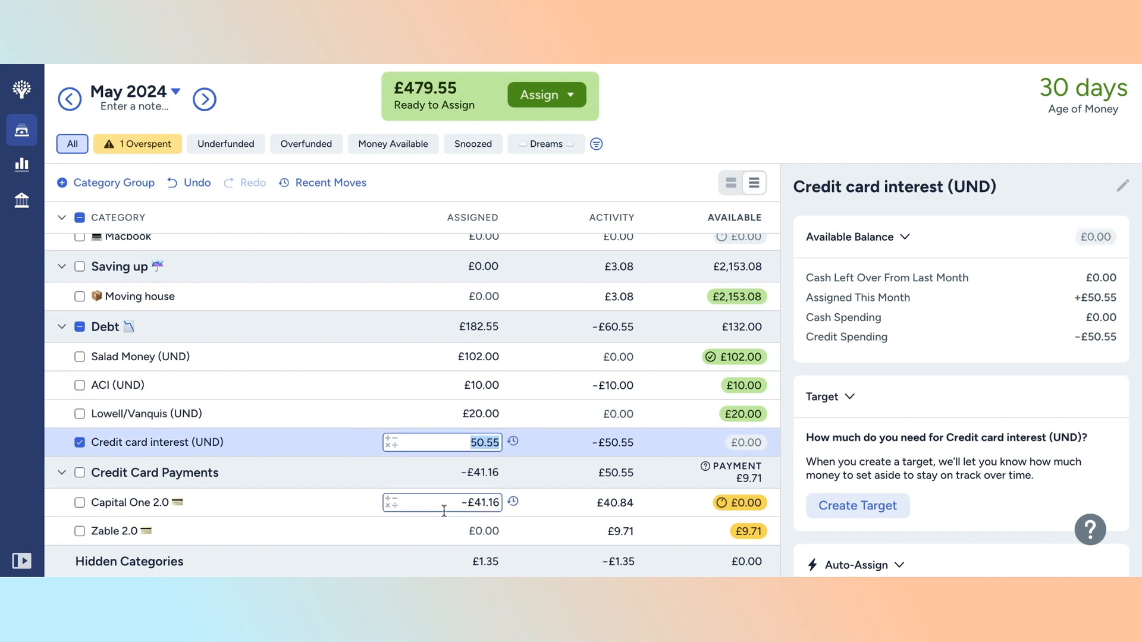
left_click(446, 504)
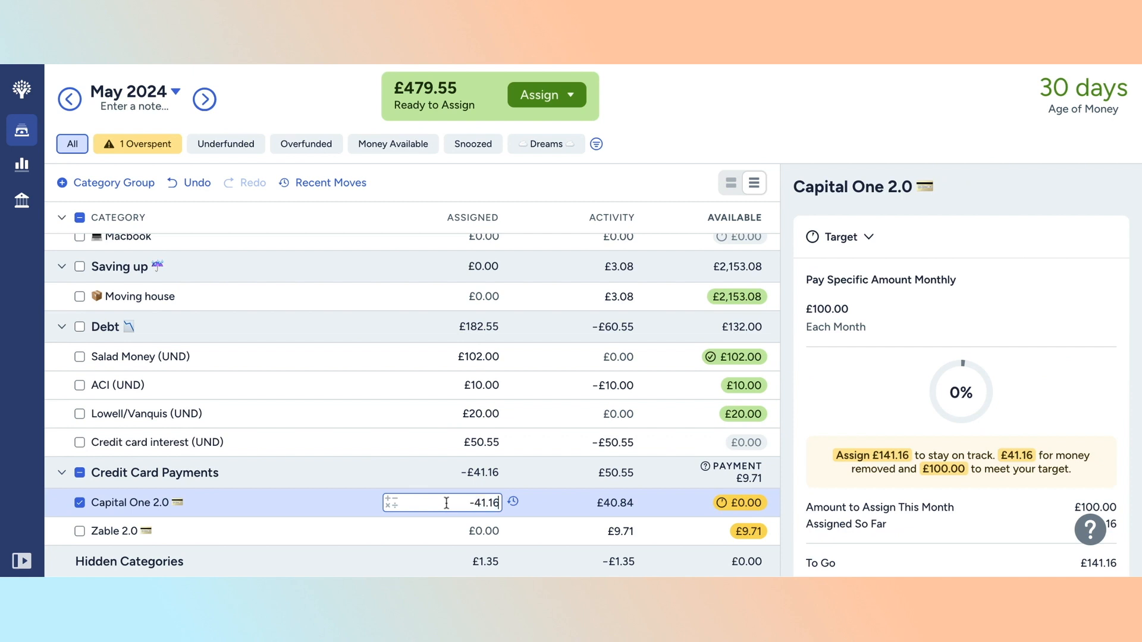
type("+85")
key("Return")
- Assign £250 to the Zable 2.0 card under Credit Card Payments and clear the category selection
left_click(497, 532)
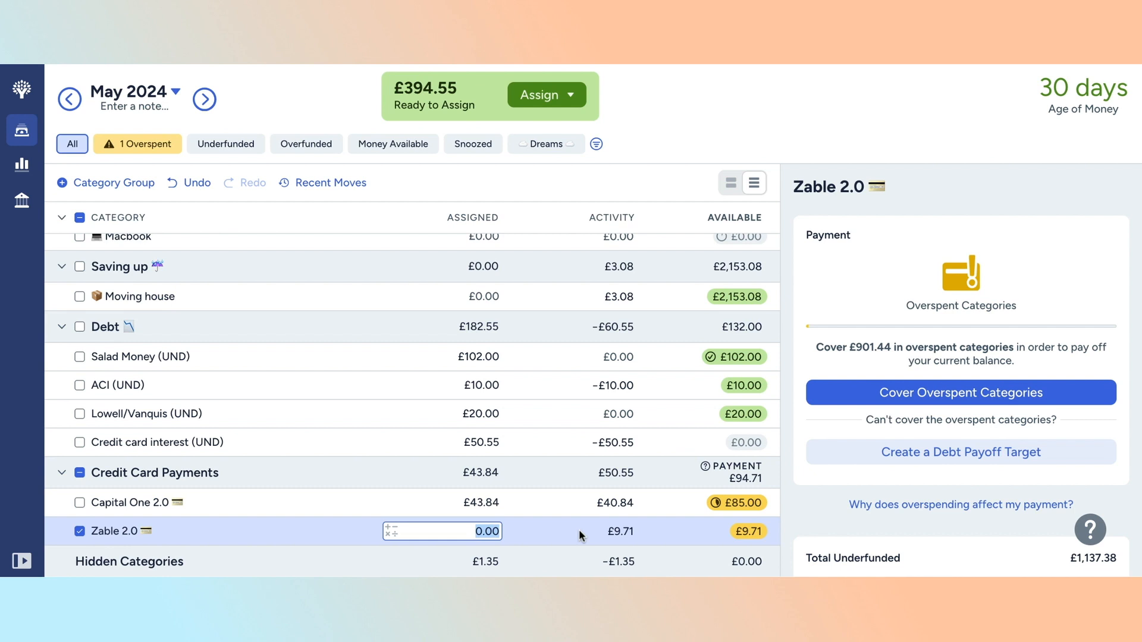
type("250")
key("Return")
left_click(497, 452)
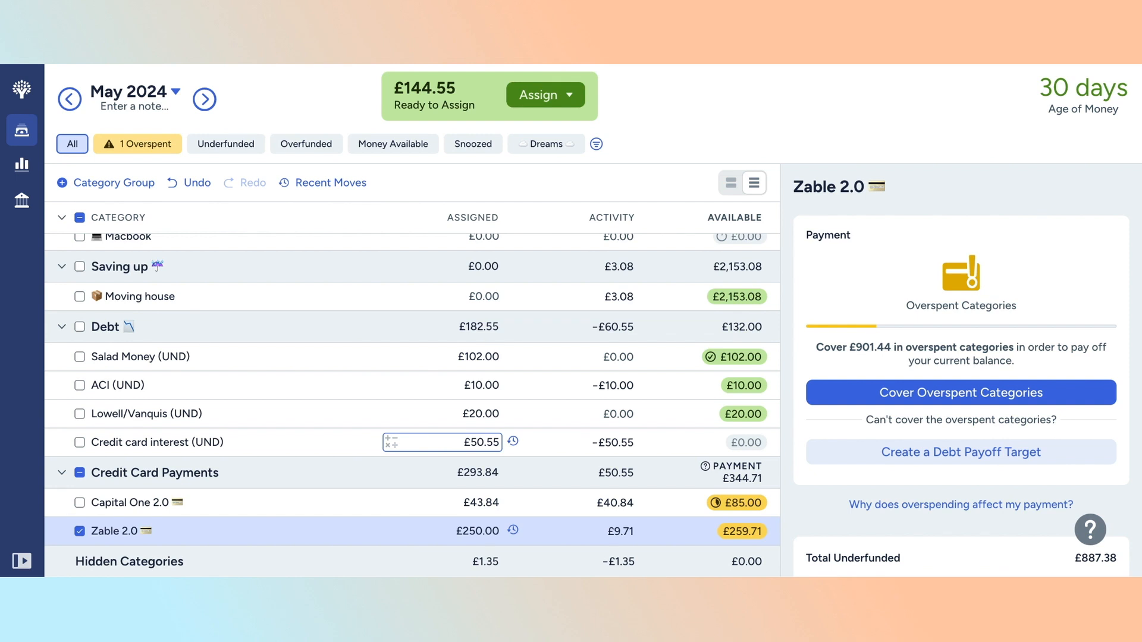
left_click(394, 396)
left_click(80, 473)
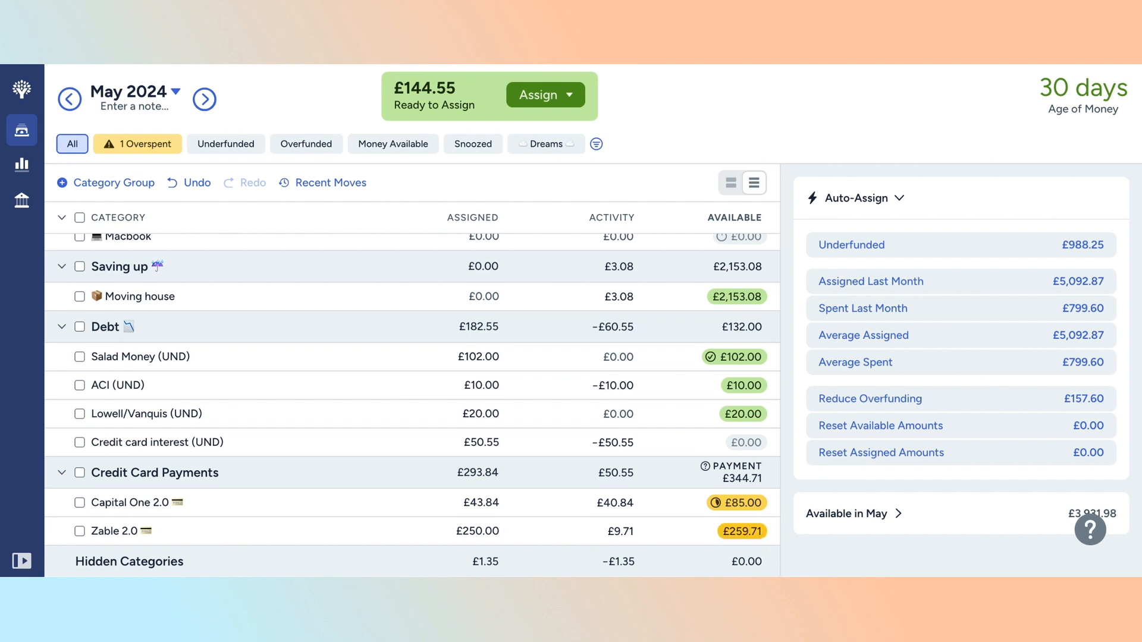
- Examine the Zable 2.0 payment details and the balances of the sinking funds, wish farm and debt categories
left_click(171, 532)
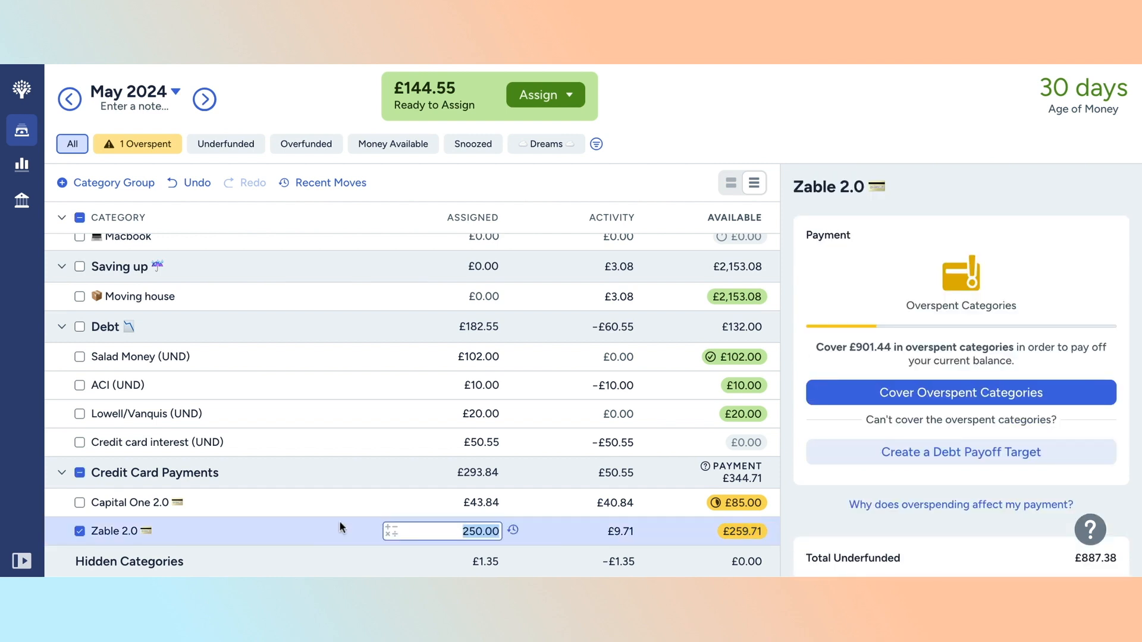
left_click(74, 530)
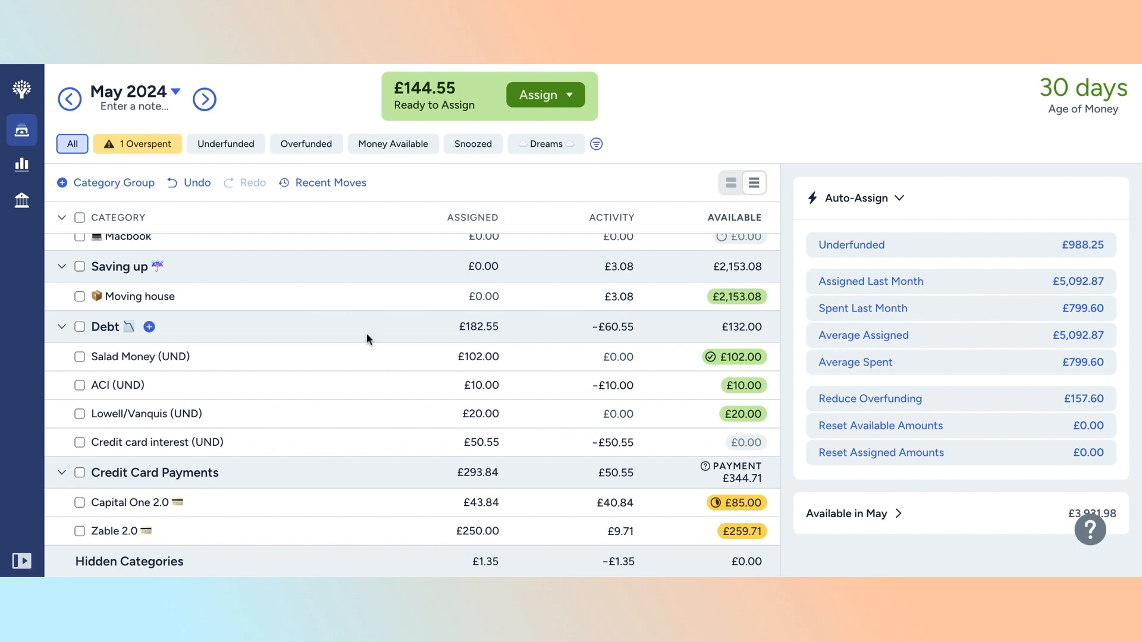
scroll(366, 333, "up", 1)
scroll(366, 333, "up", 10)
scroll(367, 333, "up", 1)
scroll(367, 333, "down", 3)
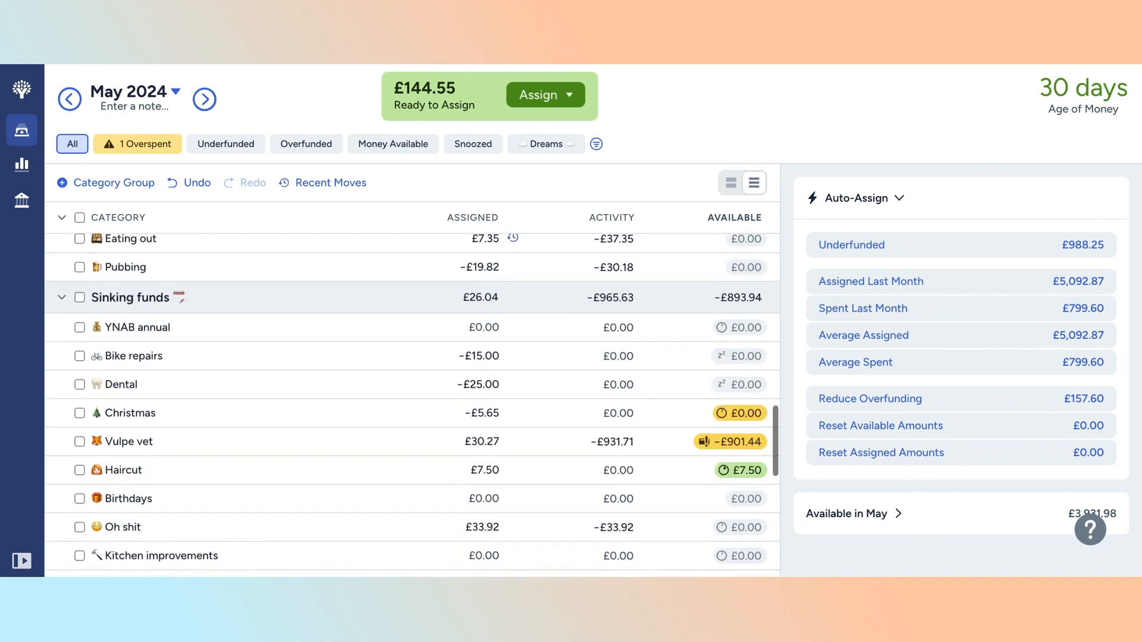
scroll(412, 404, "down", 2)
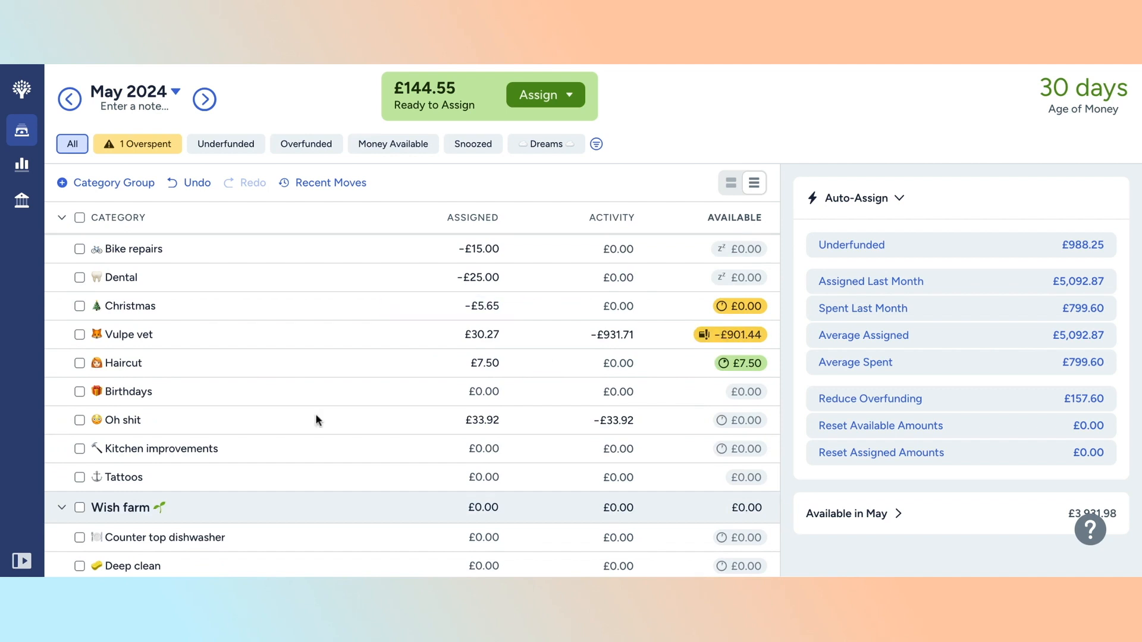
scroll(315, 414, "down", 8)
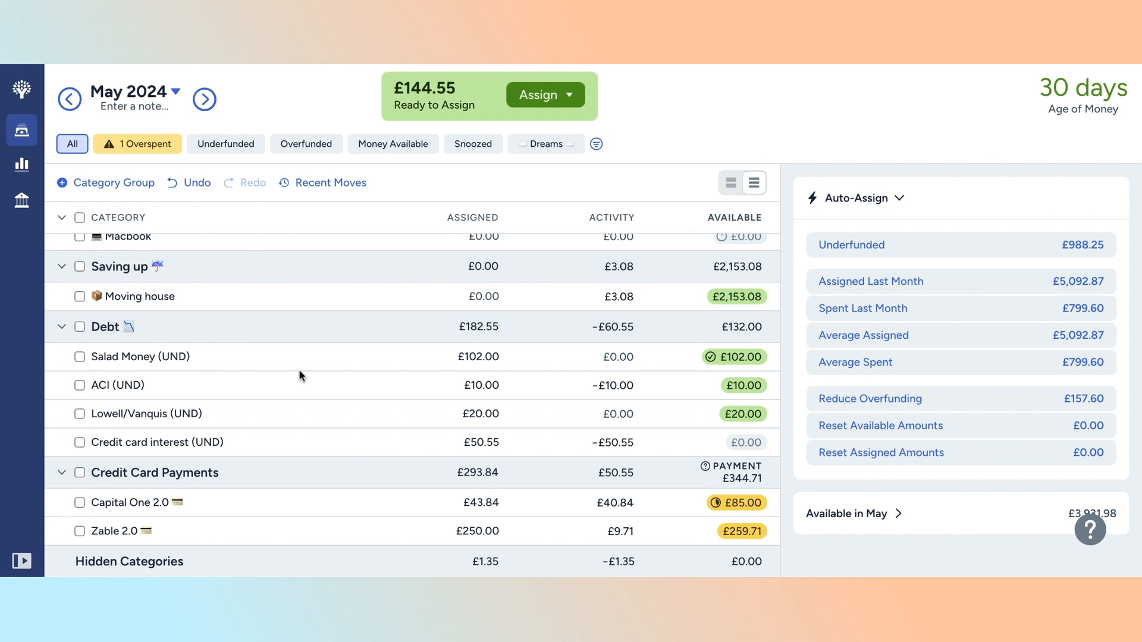
- Review the balances from the luxuries and sinking funds through the debts and credit cards, and check the Salad Money (UND) payment details
scroll(299, 369, "up", 3)
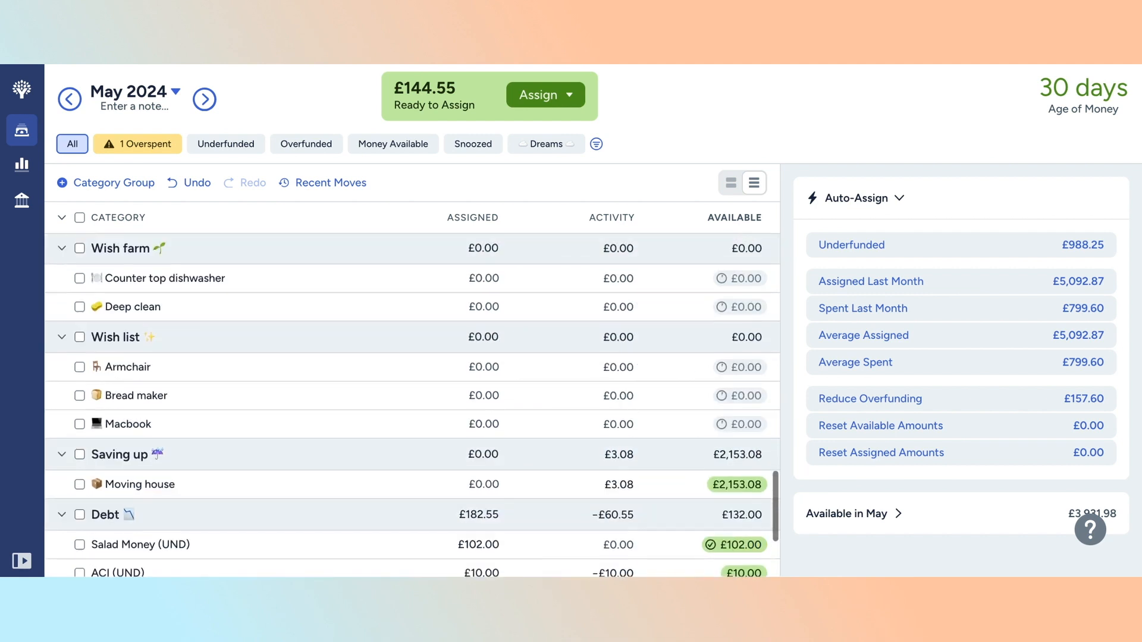
scroll(301, 293, "up", 3)
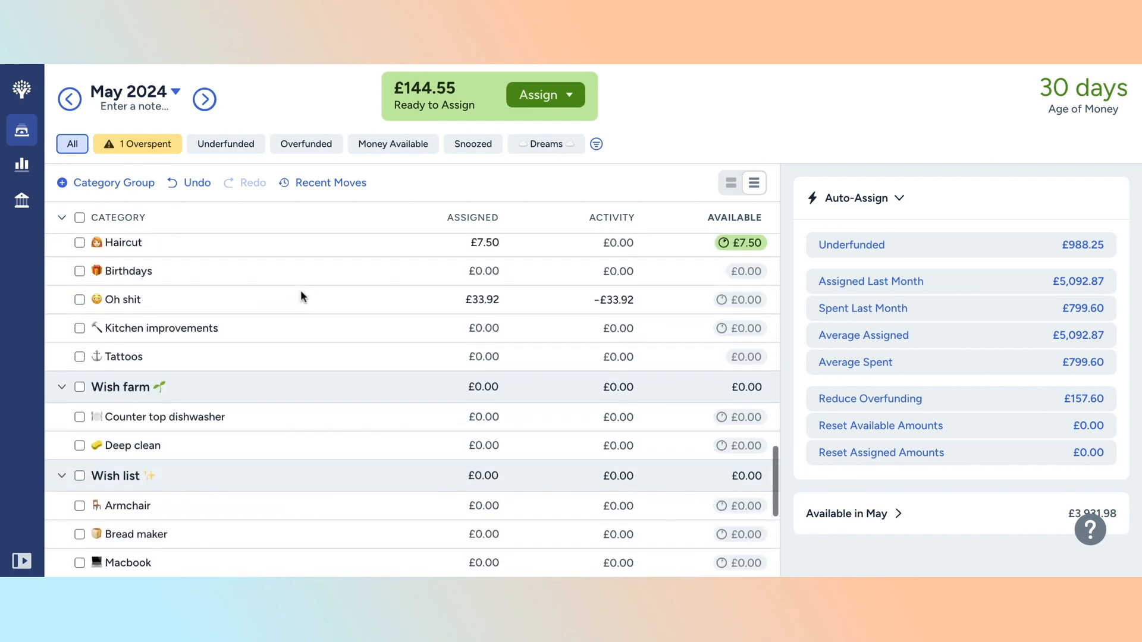
scroll(301, 290, "up", 3)
scroll(412, 398, "up", 3)
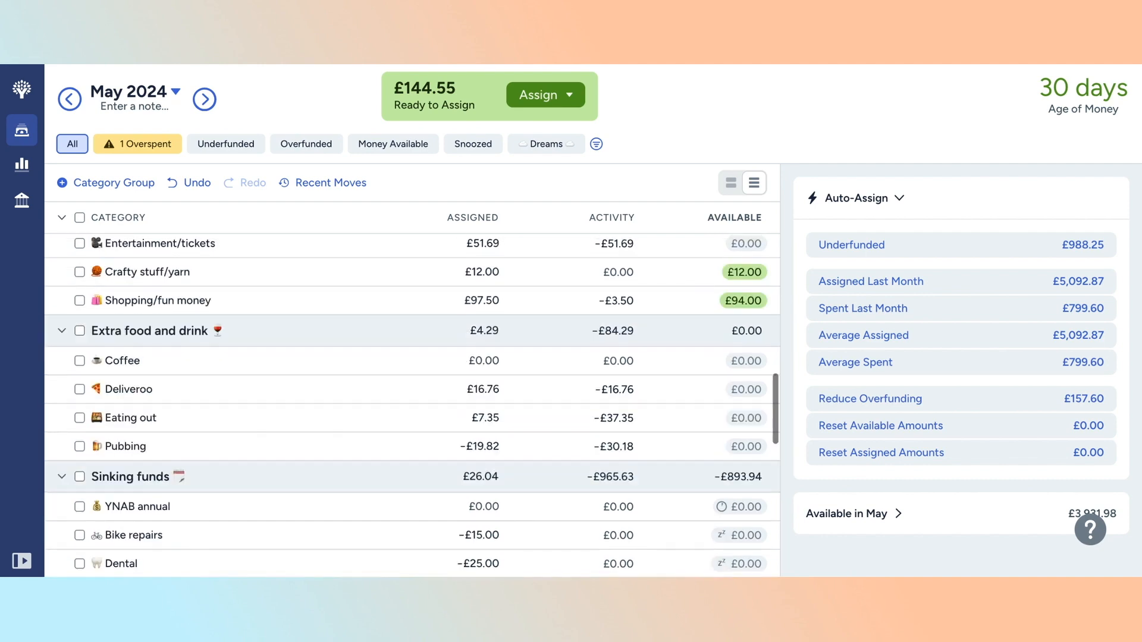
scroll(286, 410, "down", 4)
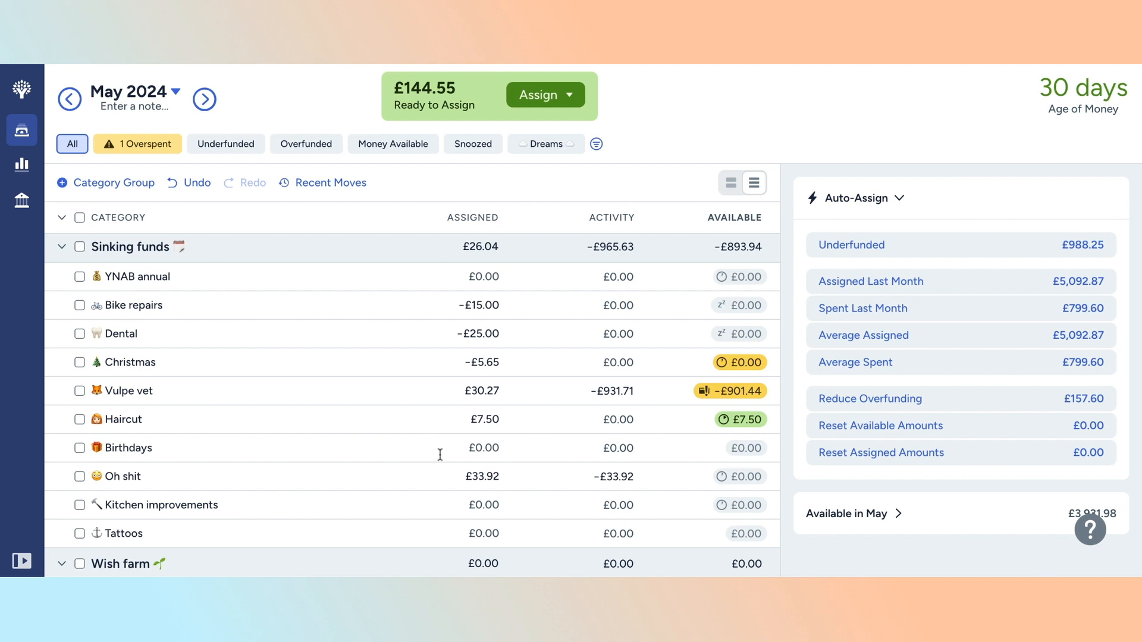
scroll(576, 425, "down", 4)
scroll(576, 423, "down", 5)
scroll(576, 424, "down", 1)
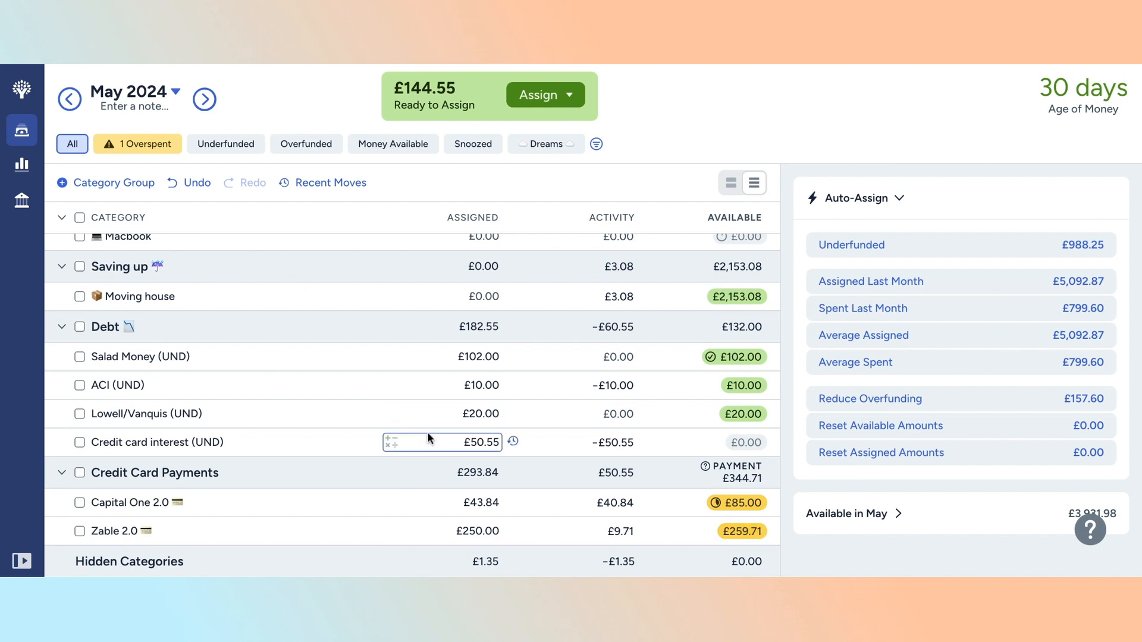
scroll(427, 432, "up", 3)
scroll(440, 478, "up", 1)
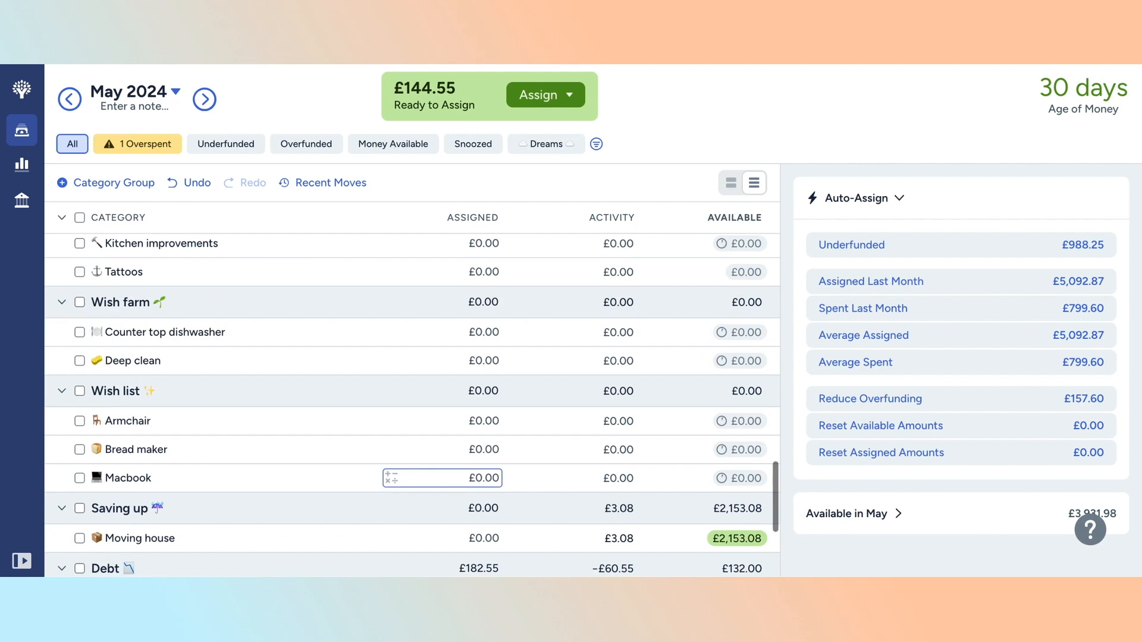
scroll(440, 477, "down", 5)
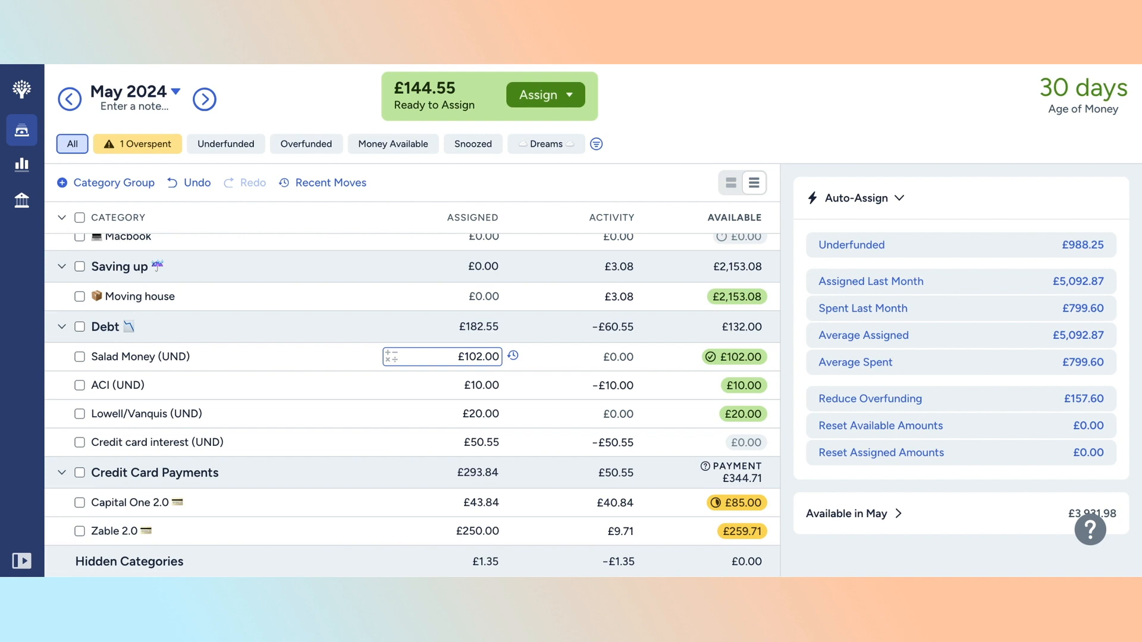
left_click(461, 358)
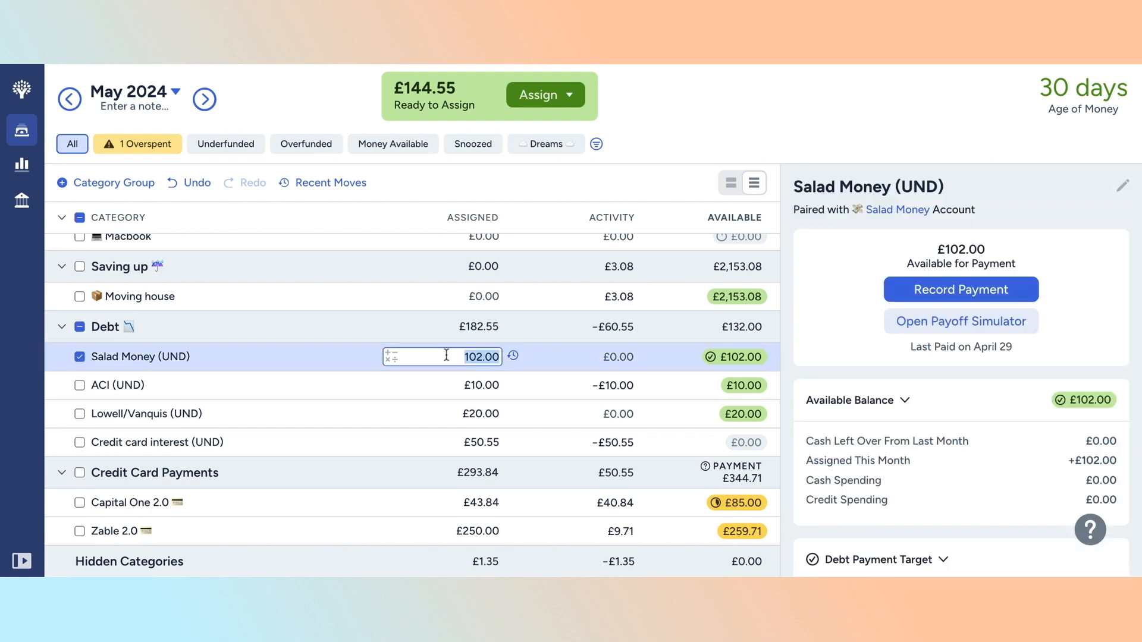
left_click(80, 358)
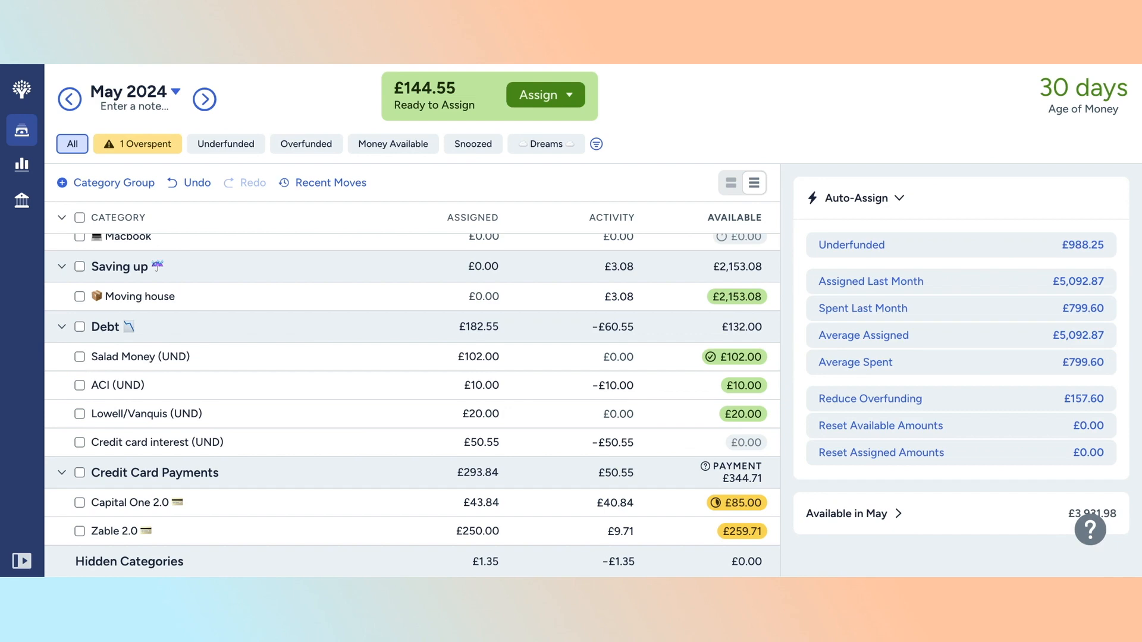
- Add £40 to the amount assigned to Eating out under Extra food and drink and clear the category selection
scroll(343, 382, "up", 4)
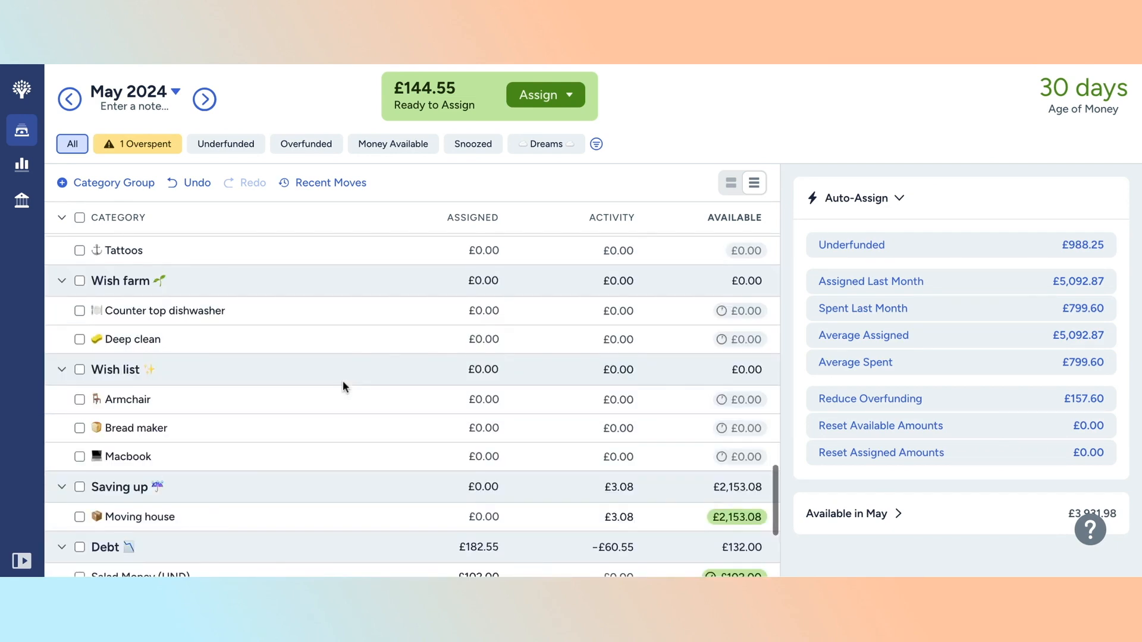
scroll(342, 385, "up", 10)
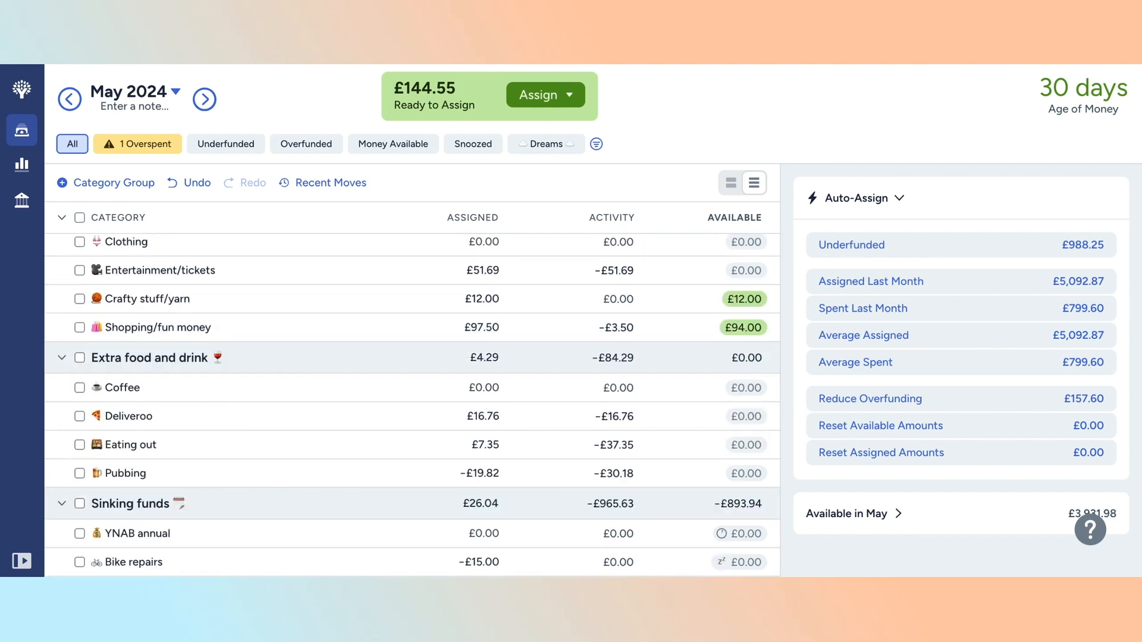
scroll(412, 404, "up", 1)
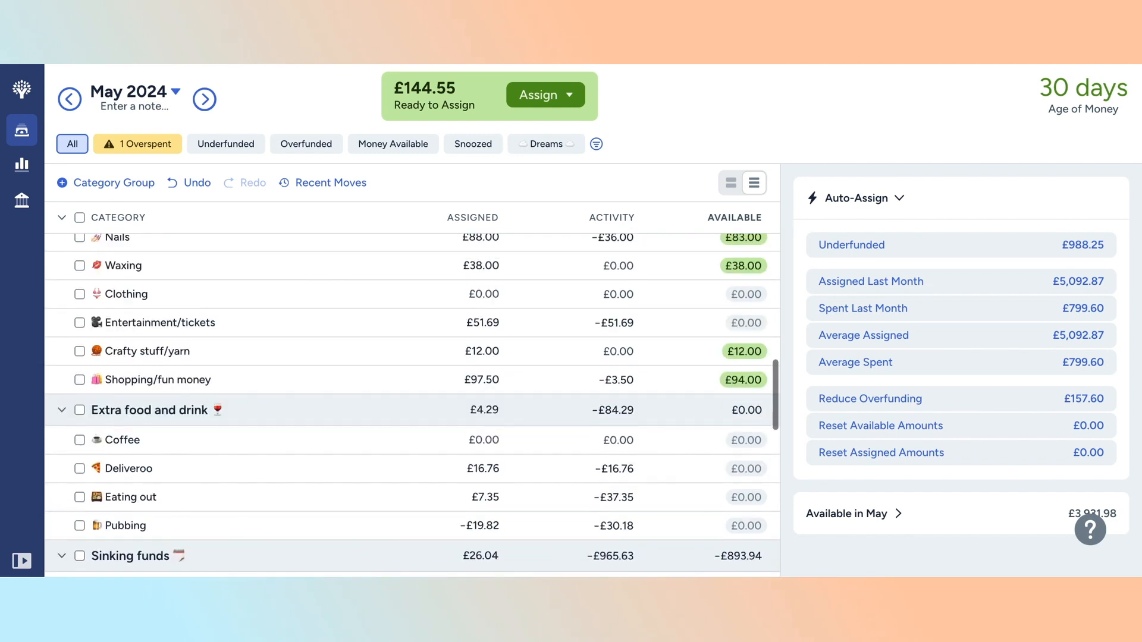
scroll(412, 405, "up", 1)
scroll(412, 404, "down", 2)
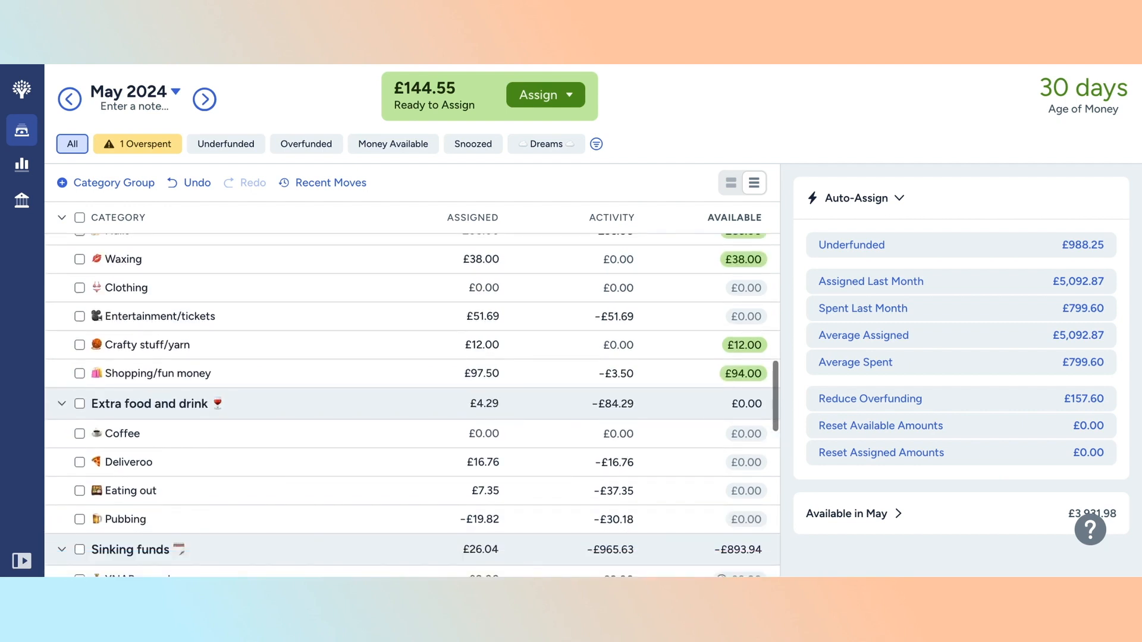
left_click(498, 444)
left_click(498, 444)
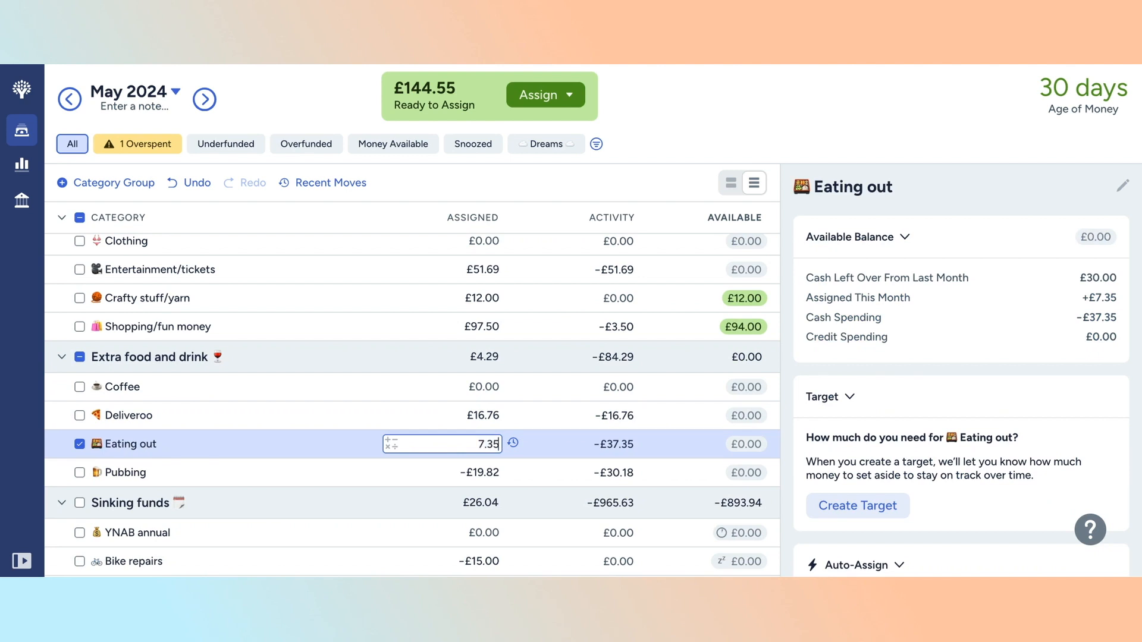
type("+40")
key("Return")
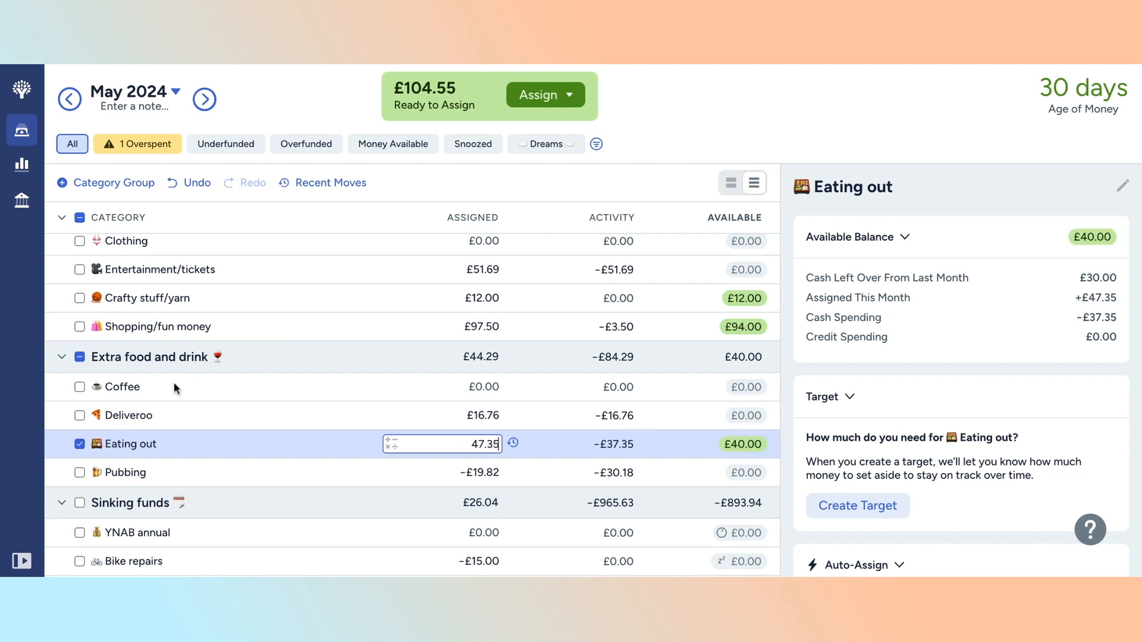
left_click(78, 445)
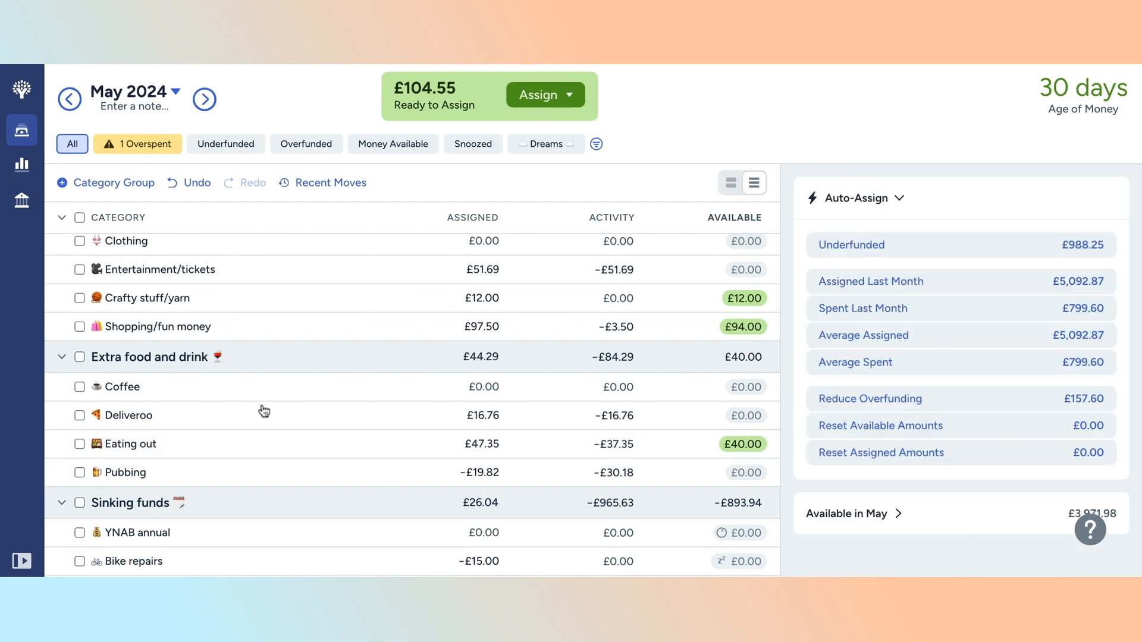
- Review the assigned and available amounts for groceries, bills, subscriptions, Vulpe, luxuries, and extra food and drink against the remaining Ready to Assign money
scroll(260, 408, "up", 8)
scroll(412, 405, "up", 10)
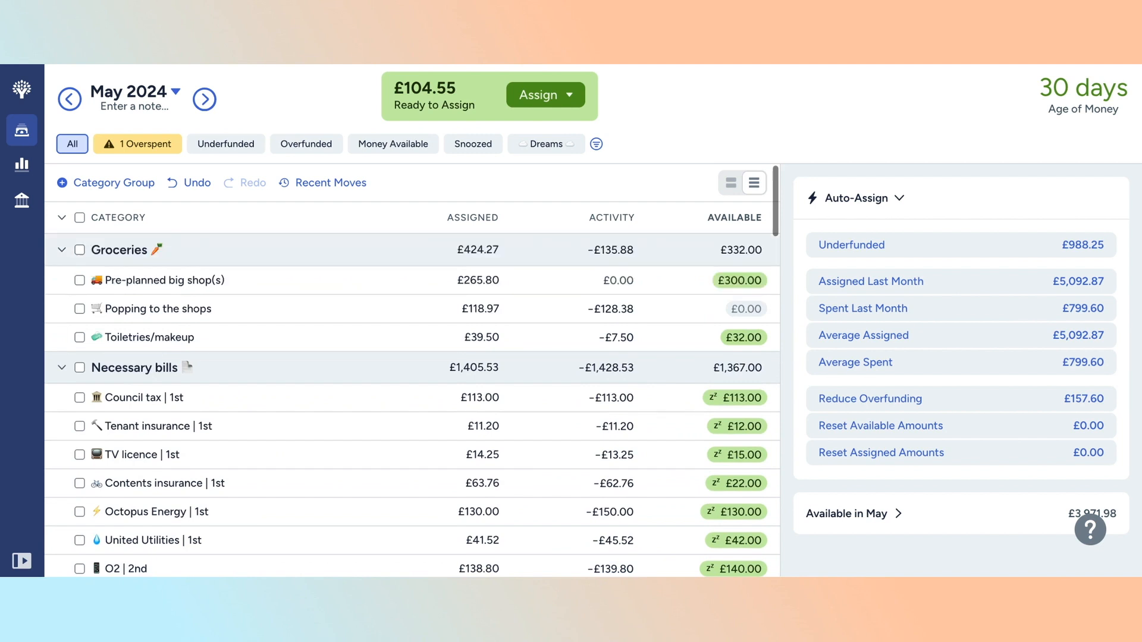
scroll(300, 436, "down", 1)
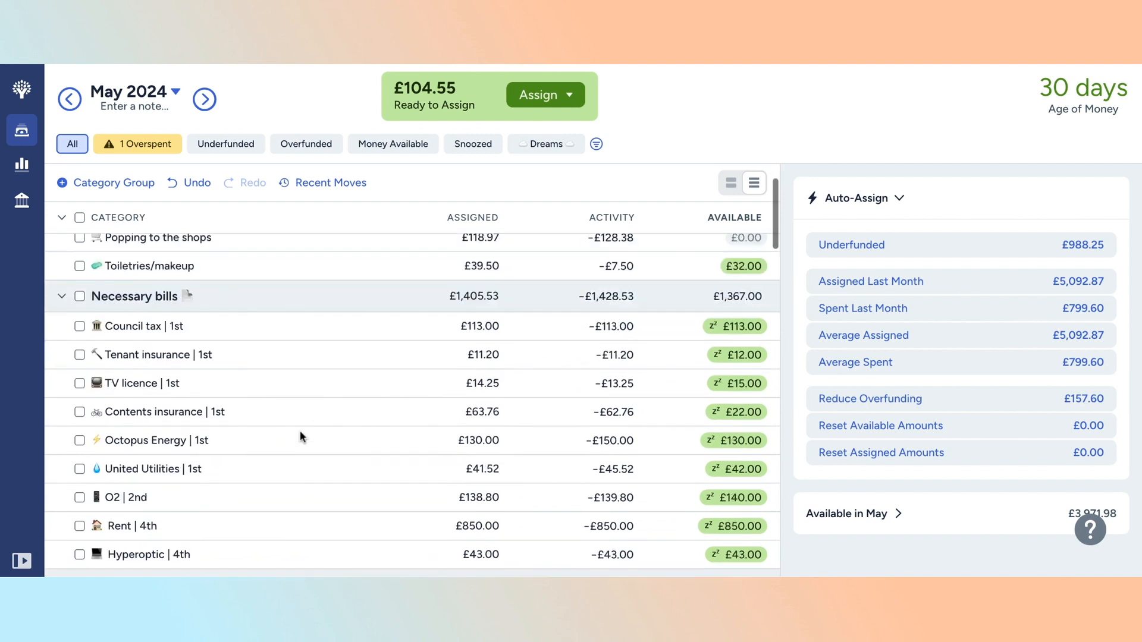
scroll(300, 433, "down", 1)
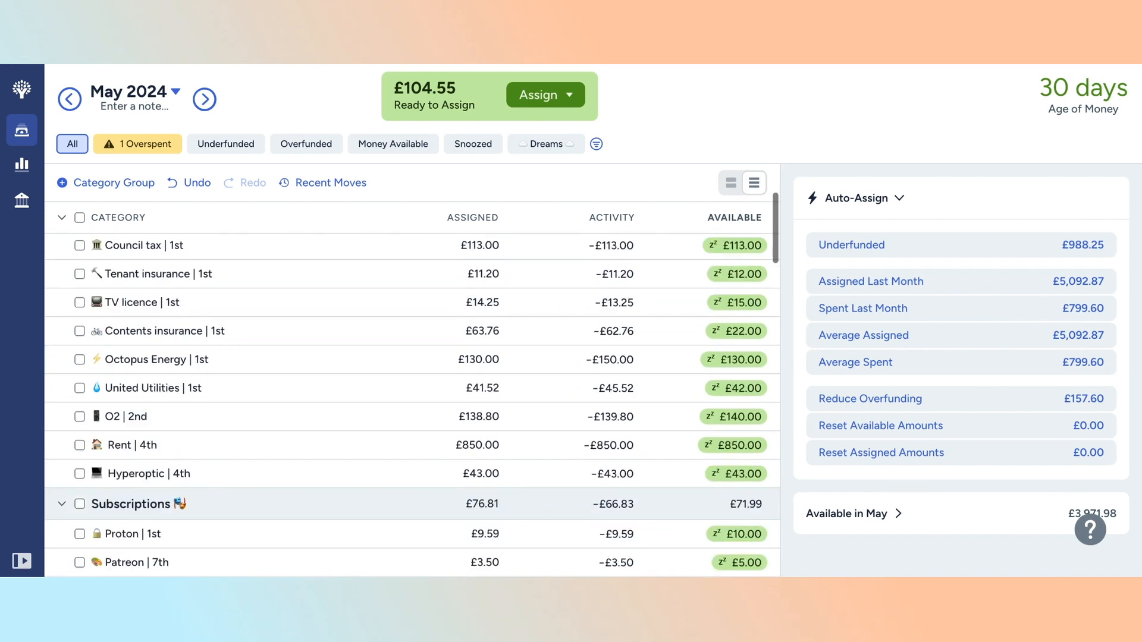
scroll(412, 386, "up", 2)
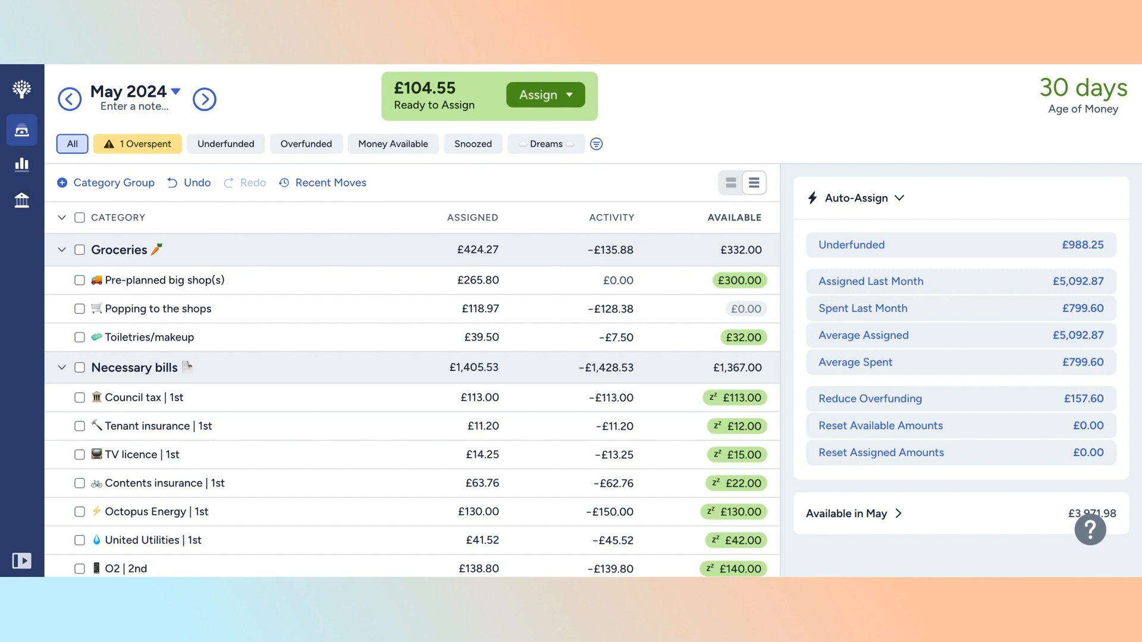
scroll(412, 404, "down", 7)
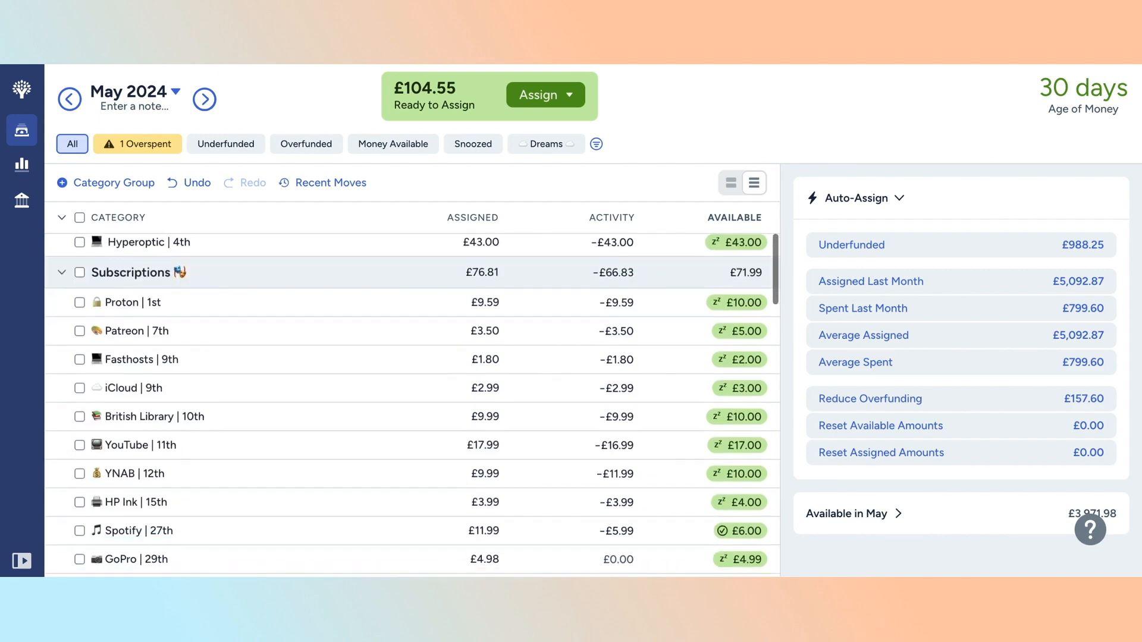
scroll(413, 404, "down", 3)
scroll(412, 407, "down", 3)
scroll(412, 407, "down", 1)
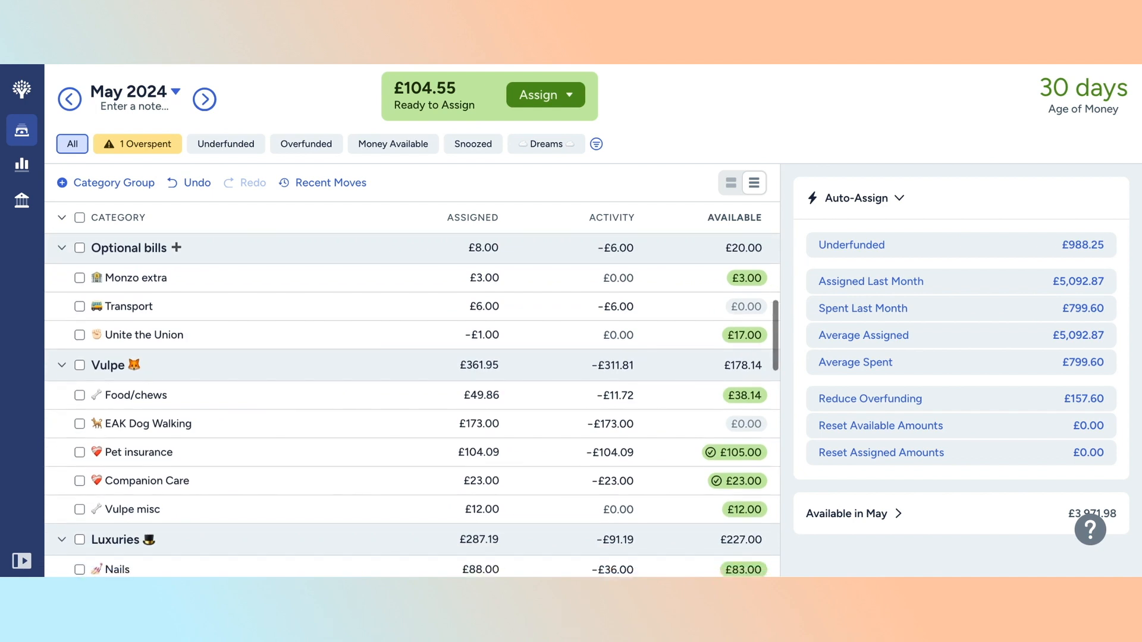
scroll(412, 405, "down", 3)
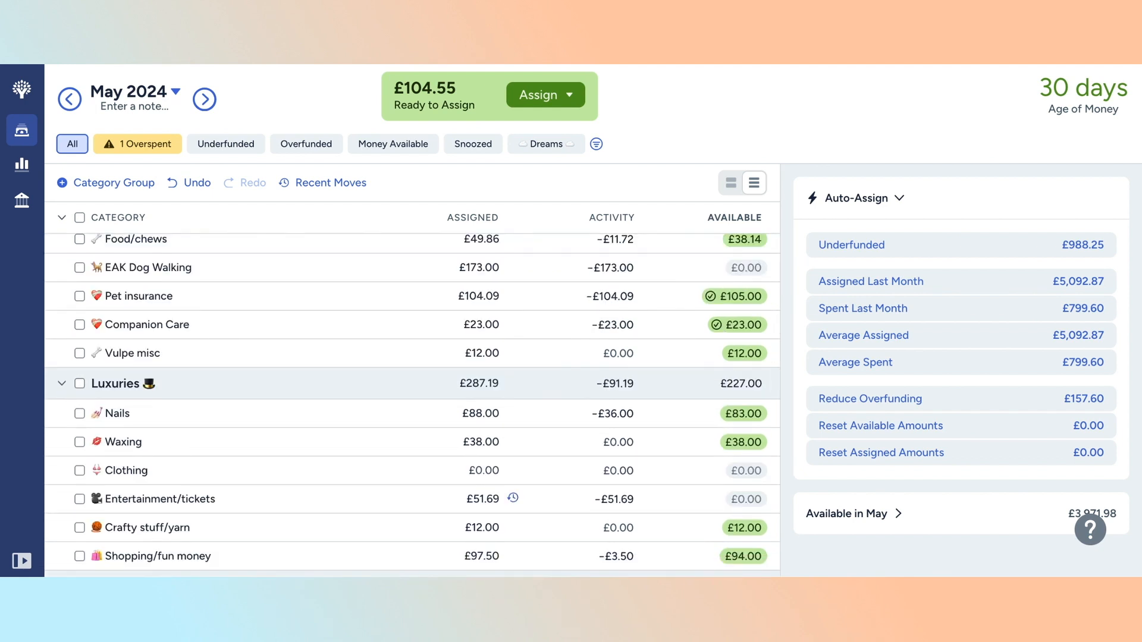
scroll(347, 503, "down", 3)
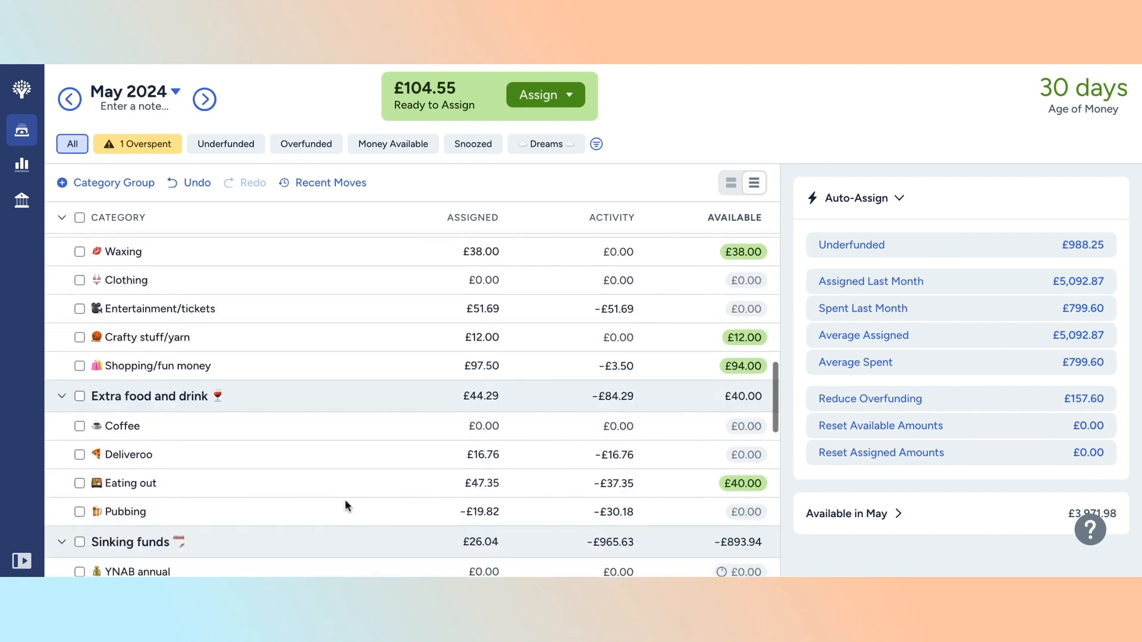
scroll(346, 503, "up", 1)
scroll(412, 404, "up", 15)
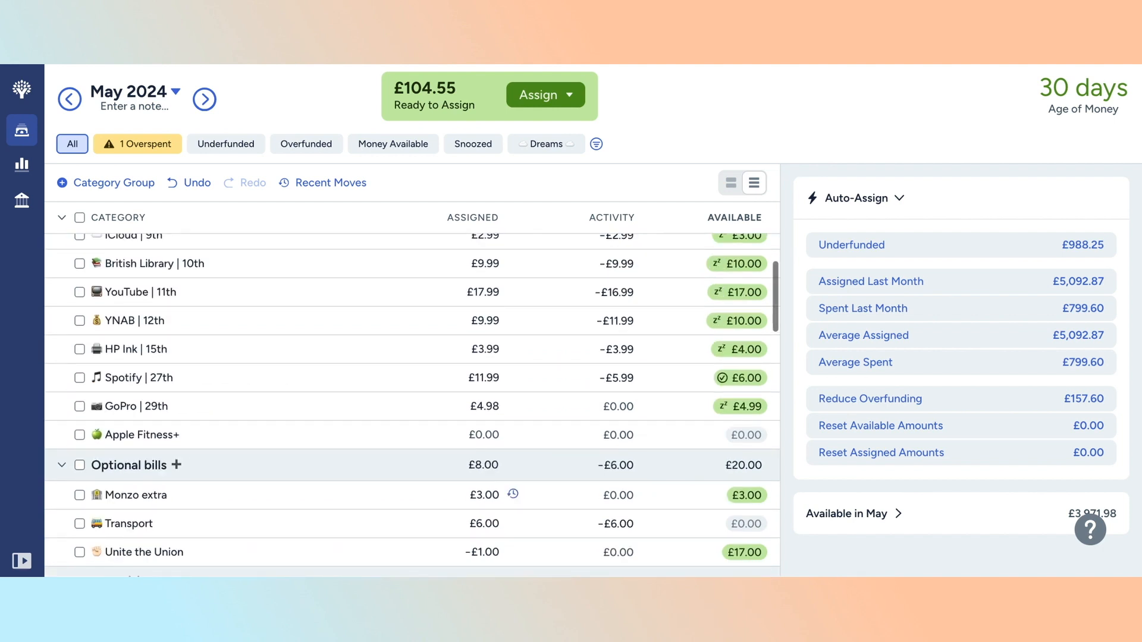
scroll(412, 404, "up", 5)
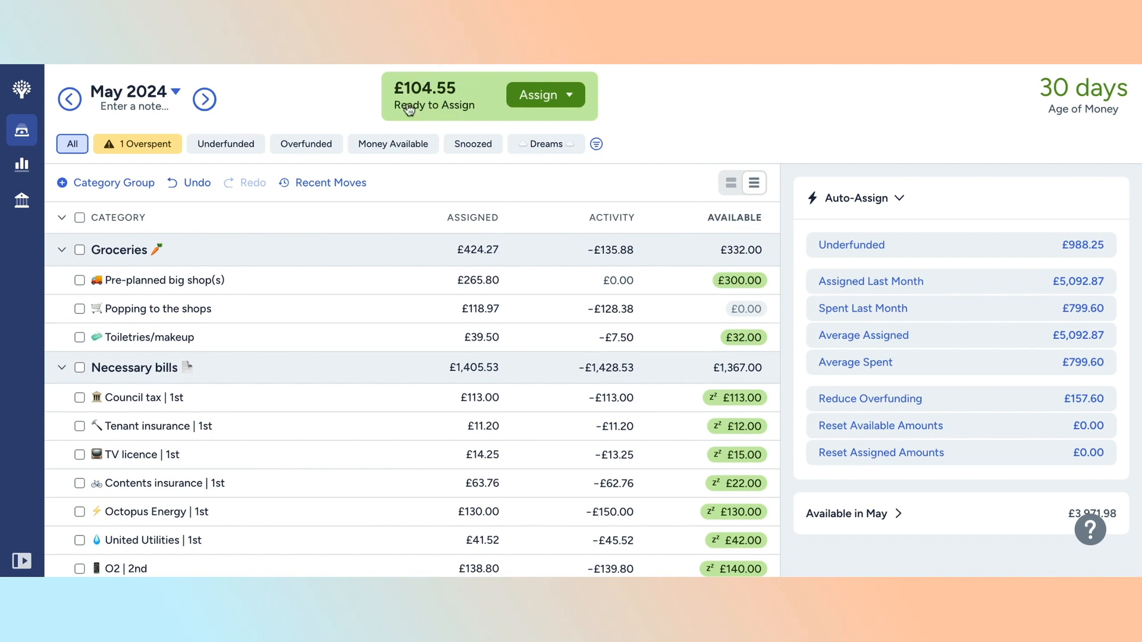
left_click(440, 337)
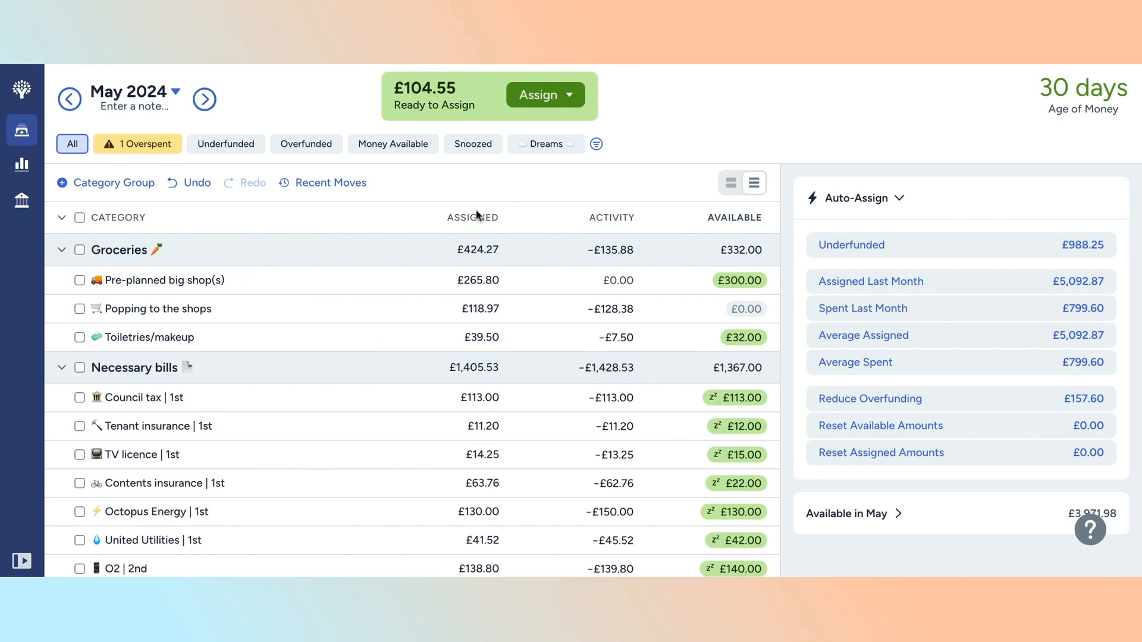